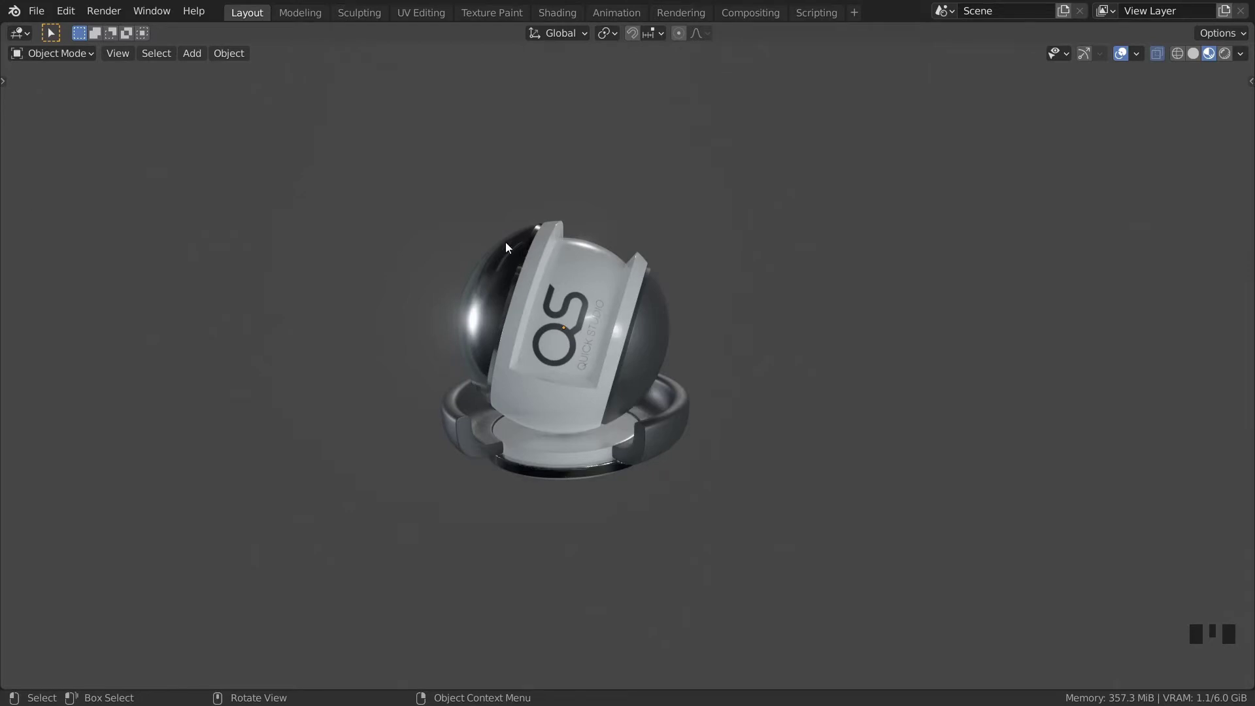
Show the Quick Studio settings and browse the available background thumbnails
middle_click_drag(499, 365, 803, 277)
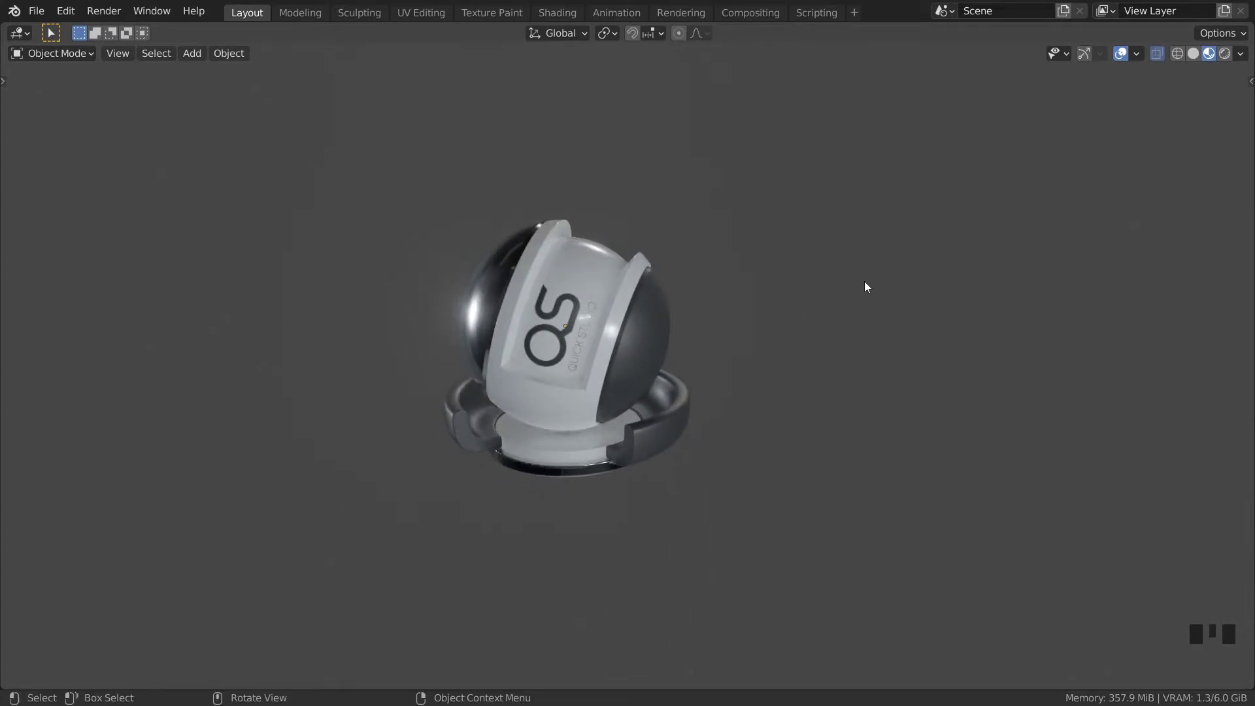
key("n")
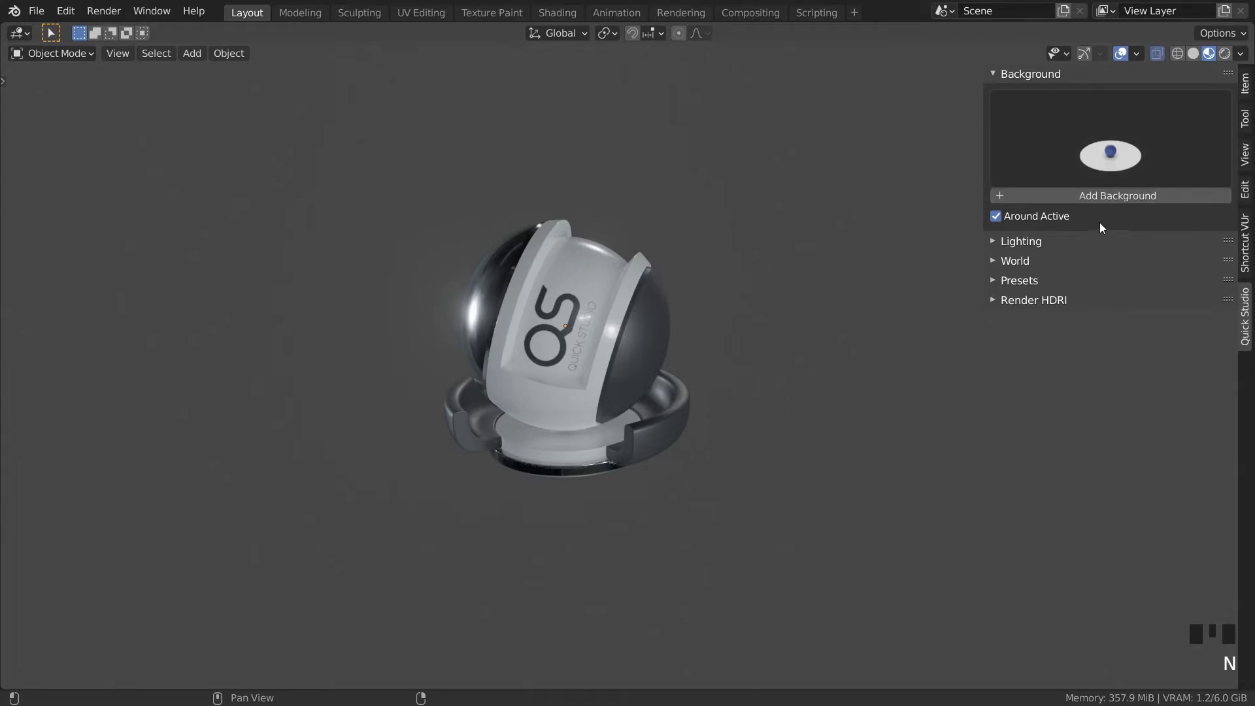
left_click(1101, 149)
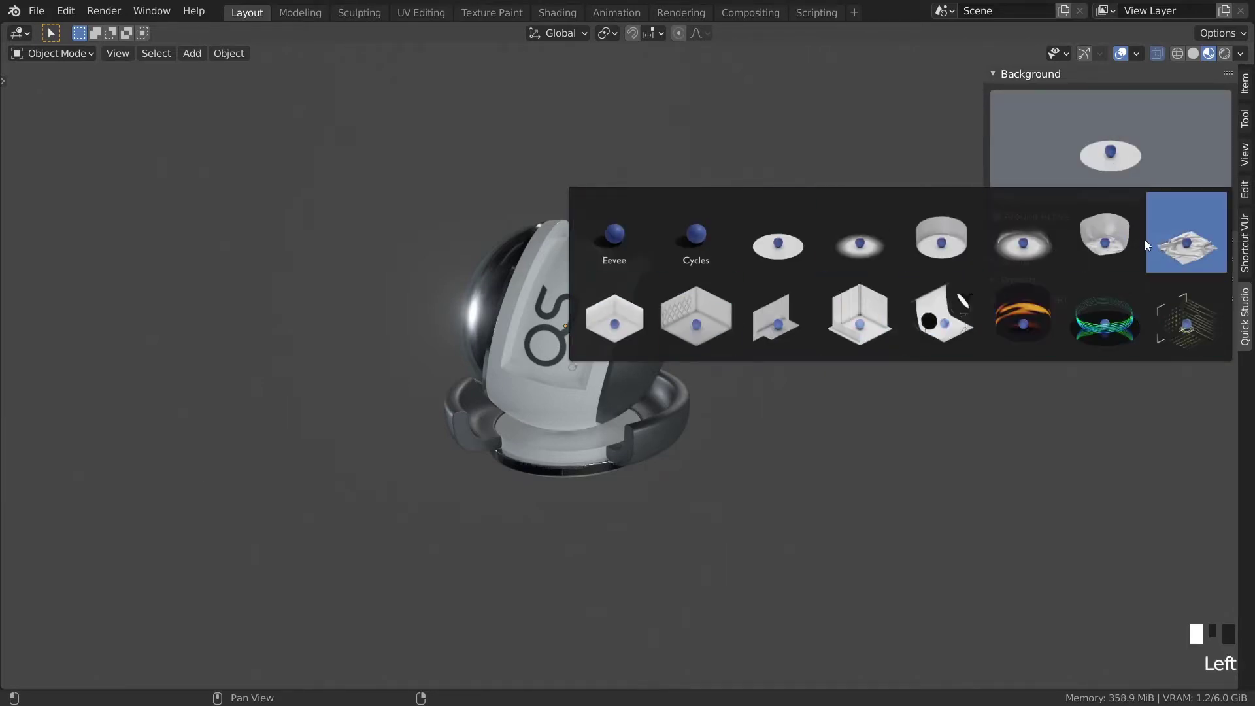
left_click(1025, 236)
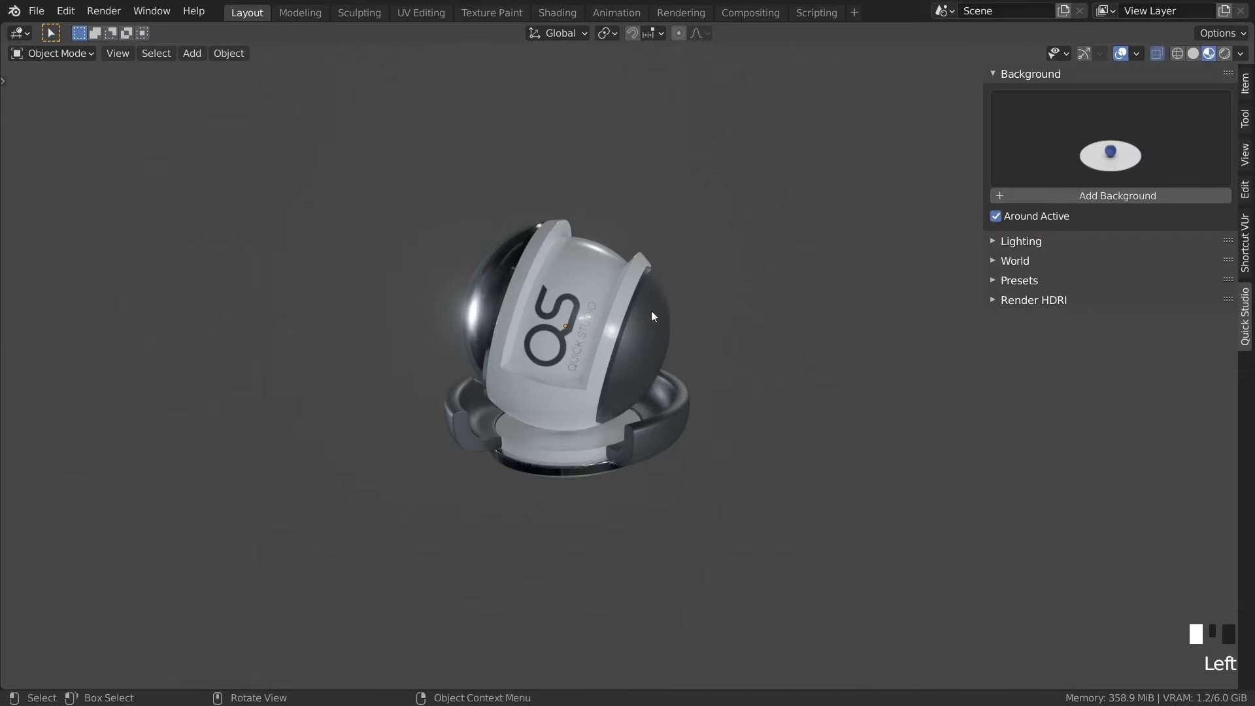
Select the QS shader ball's sphere, turn off Around Active for background placement, and leave nothing selected
left_click(602, 366)
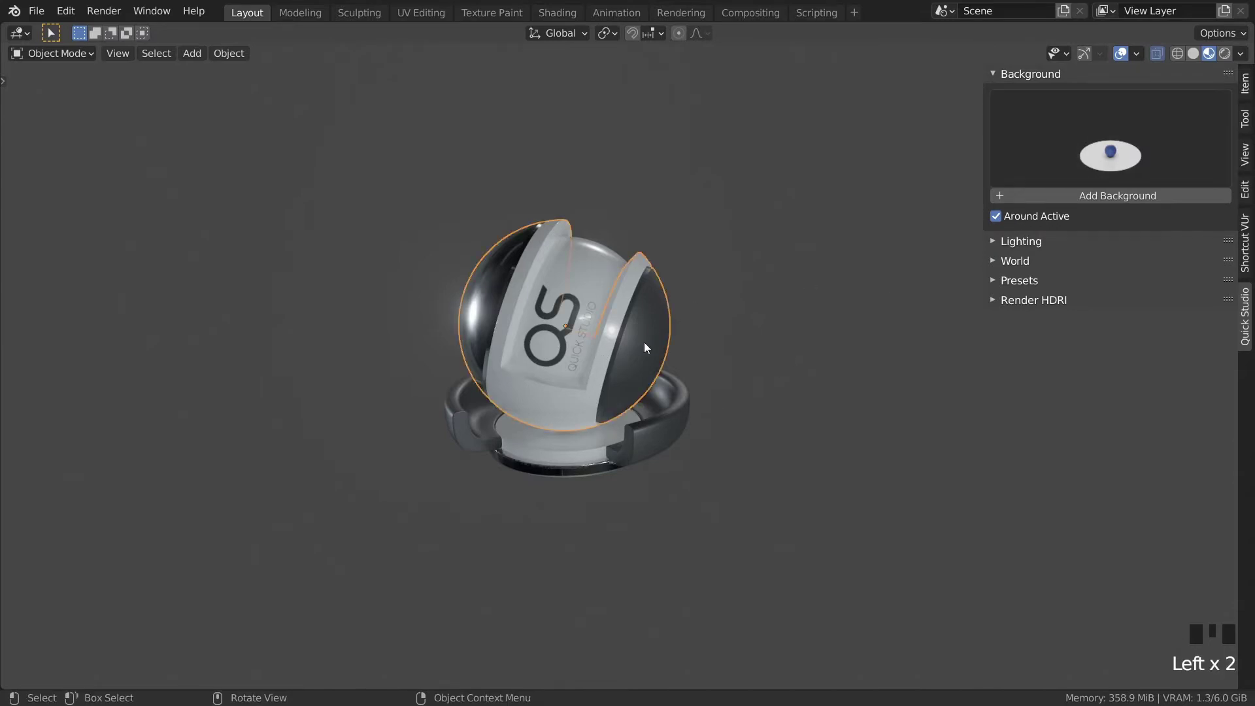
mouse_move(643, 347)
middle_mouse_down()
mouse_move(617, 371)
mouse_move(624, 337)
middle_mouse_up()
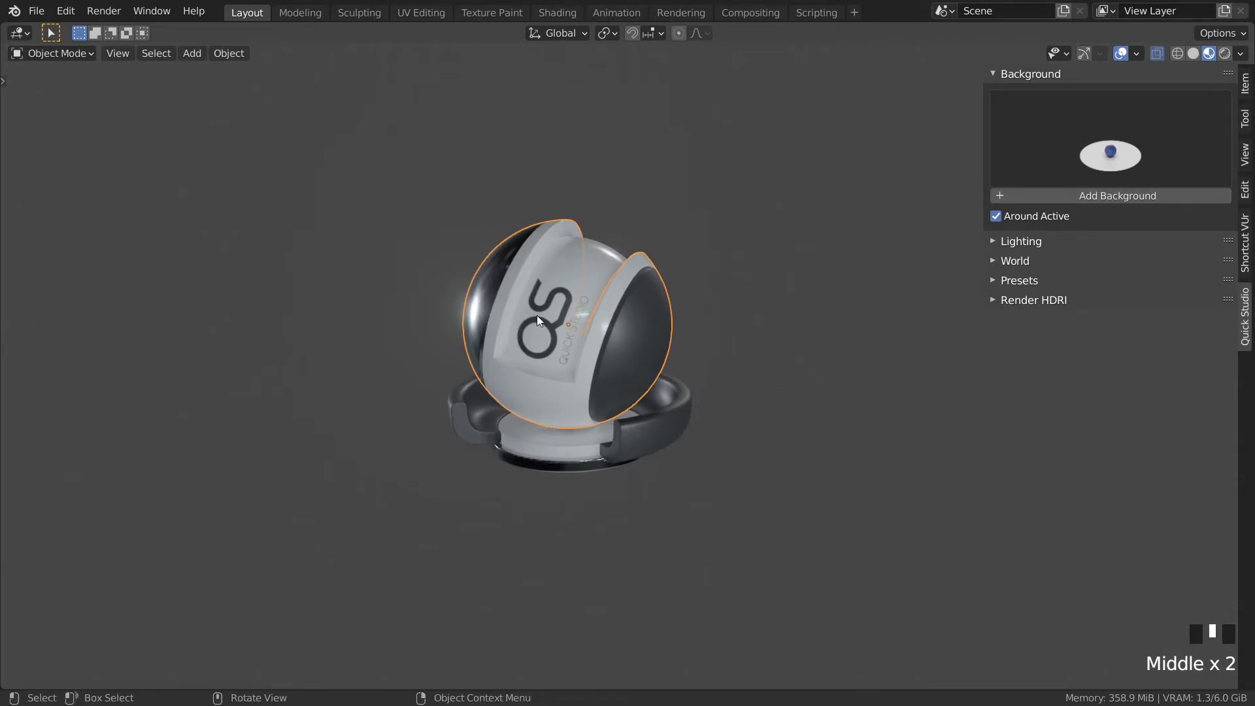
left_click(1005, 216)
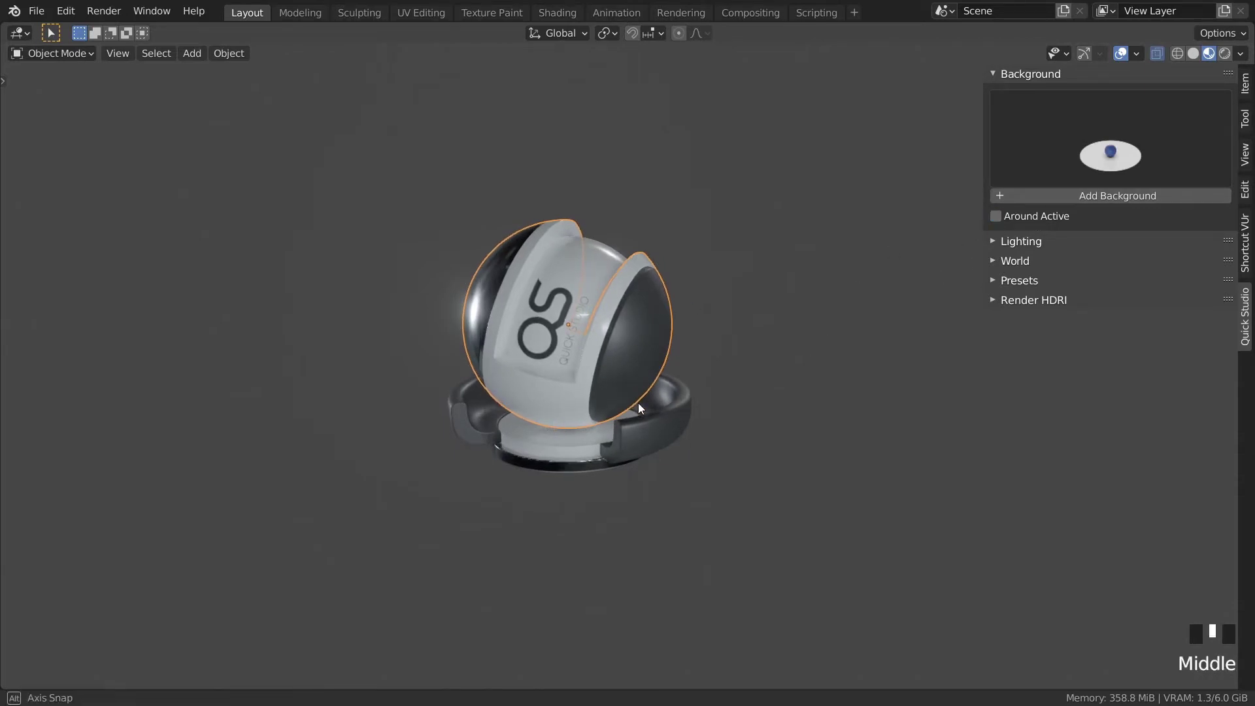
middle_click_drag(638, 403, 785, 327)
left_click(809, 313)
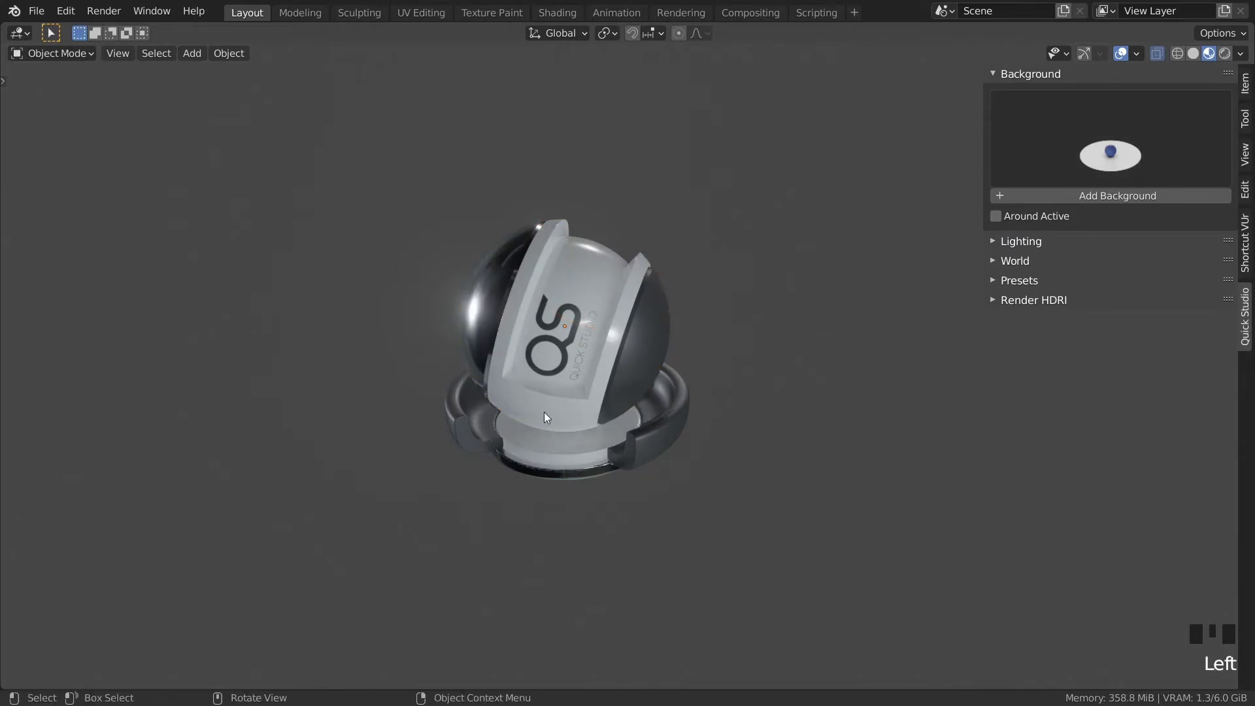
middle_click_drag(601, 438, 581, 413)
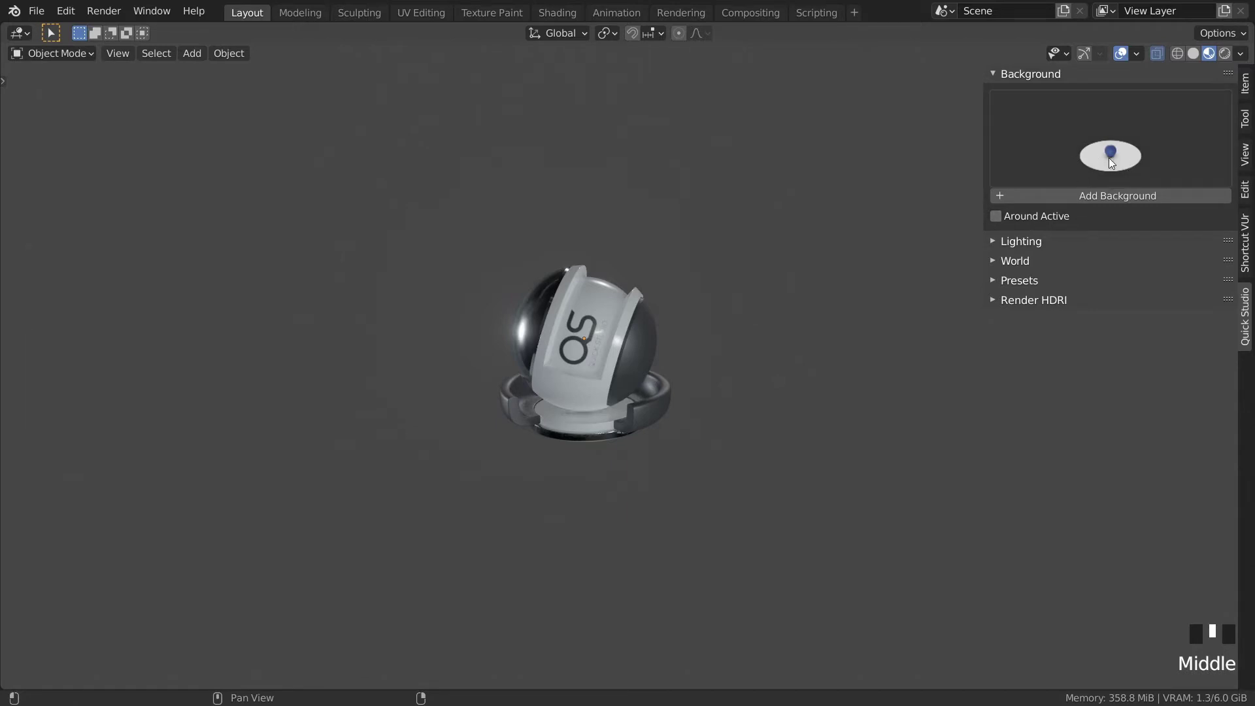
Add the Studio Platform background beneath the shader ball and set its scale to 1.220
left_click(1089, 196)
scroll(594, 344, "down", 2)
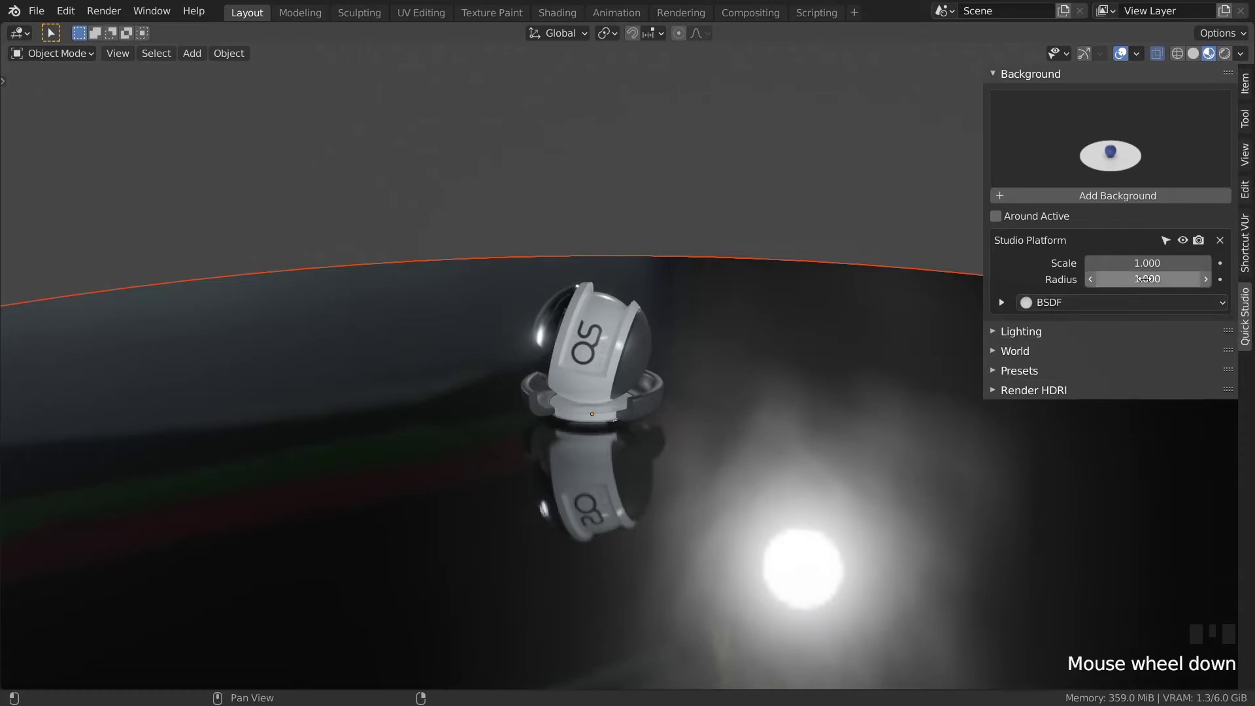
scroll(611, 425, "down", 3)
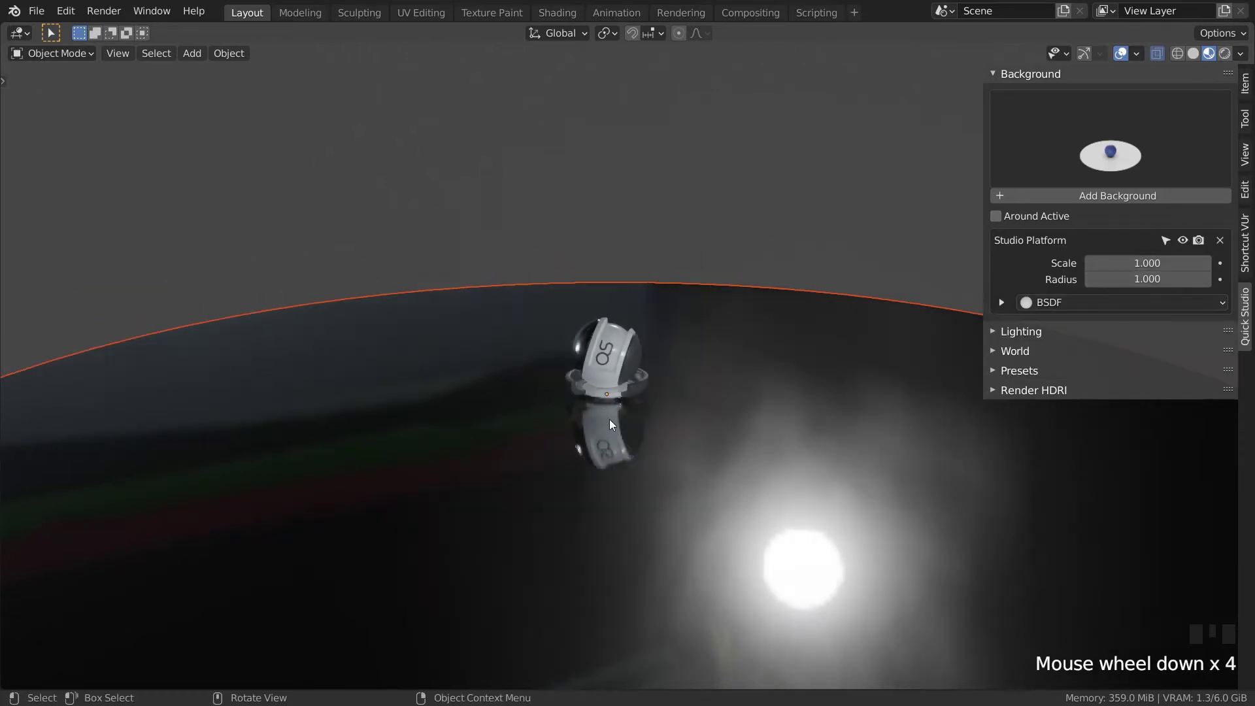
middle_click_drag(611, 425, 628, 399)
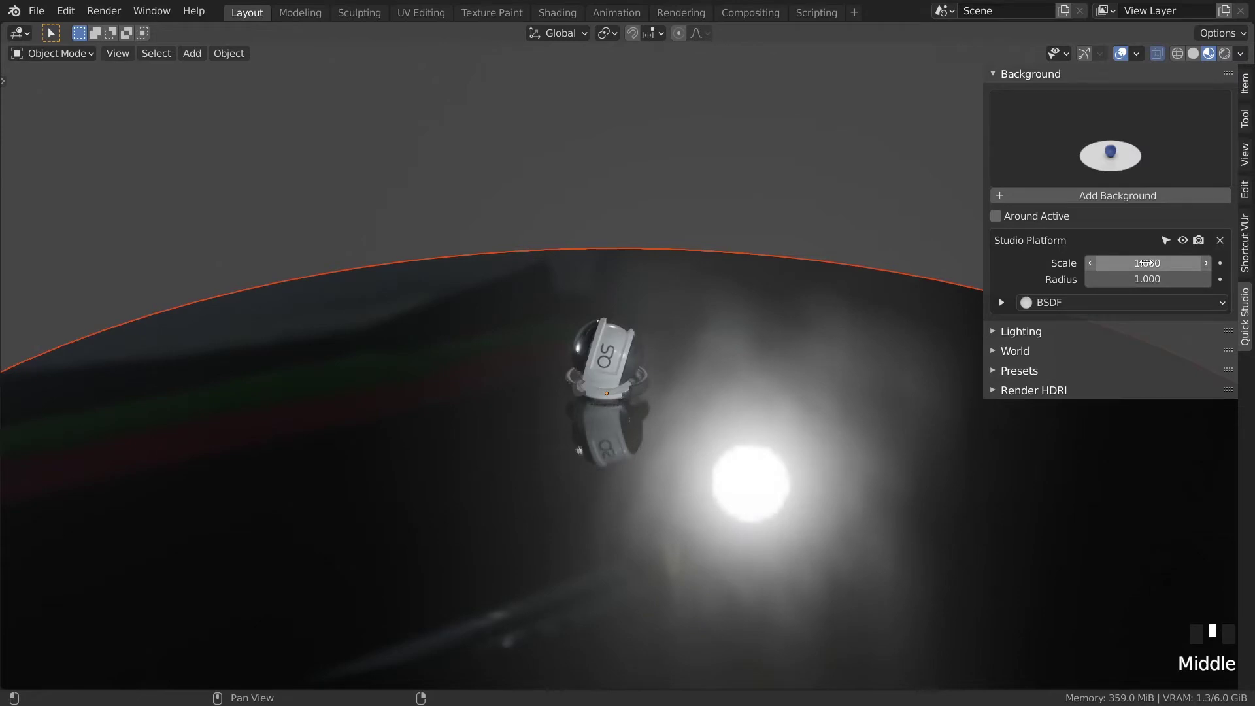
mouse_move(1146, 263)
left_mouse_down()
mouse_move(1066, 264)
mouse_move(1171, 264)
mouse_move(1090, 279)
mouse_move(1149, 279)
left_mouse_up()
Expand the Studio Platform's BSDF material settings and look through the list of available materials
left_click(1088, 303)
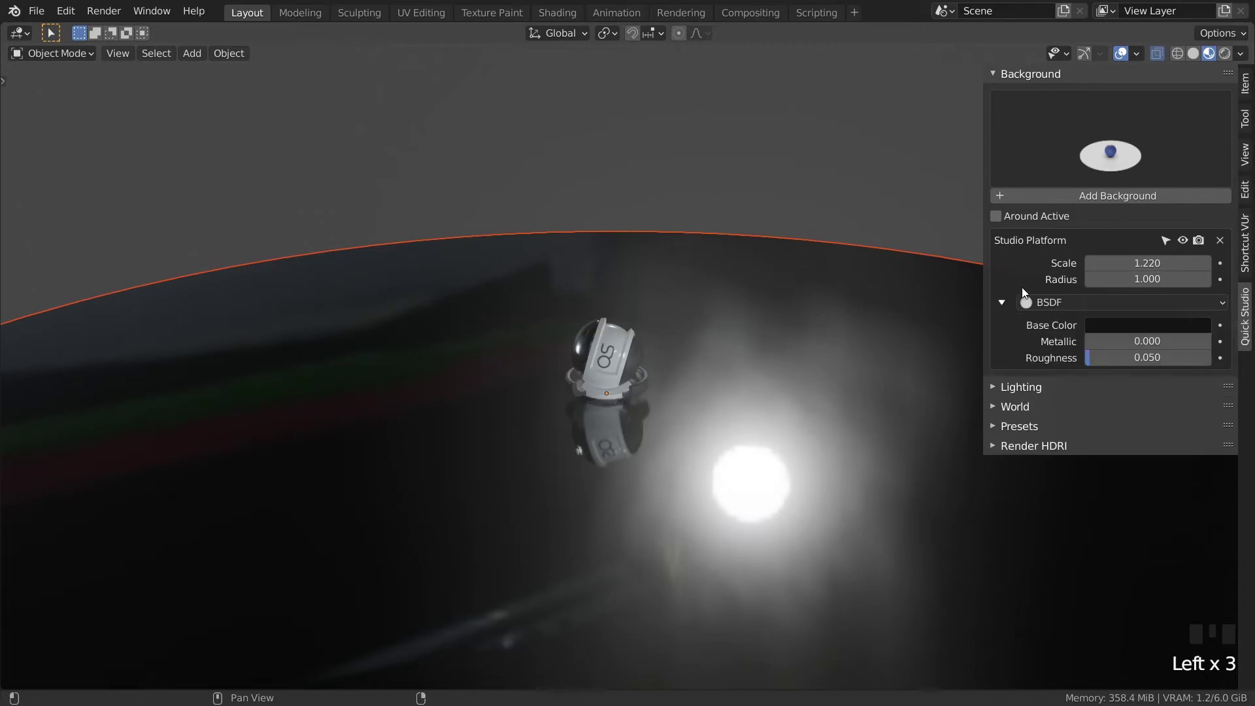
left_click(1102, 304)
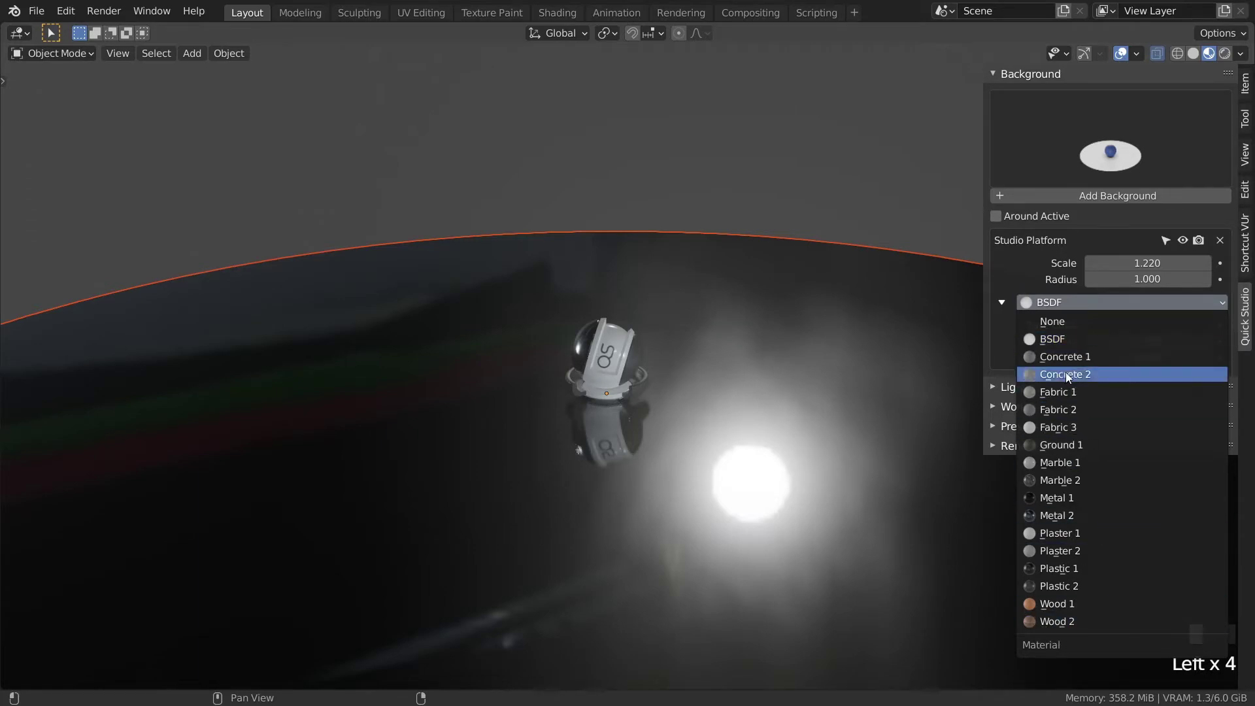
left_click(1058, 301)
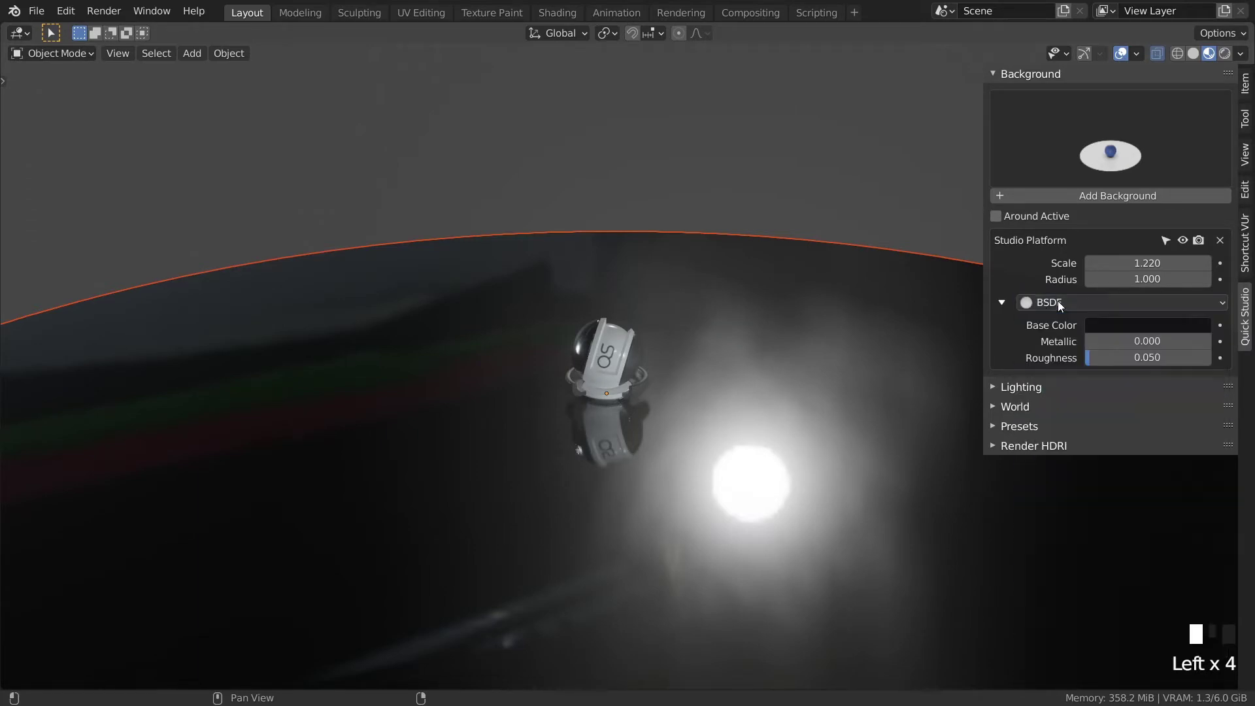
scroll(714, 375, "down", 3)
scroll(714, 375, "up", 3)
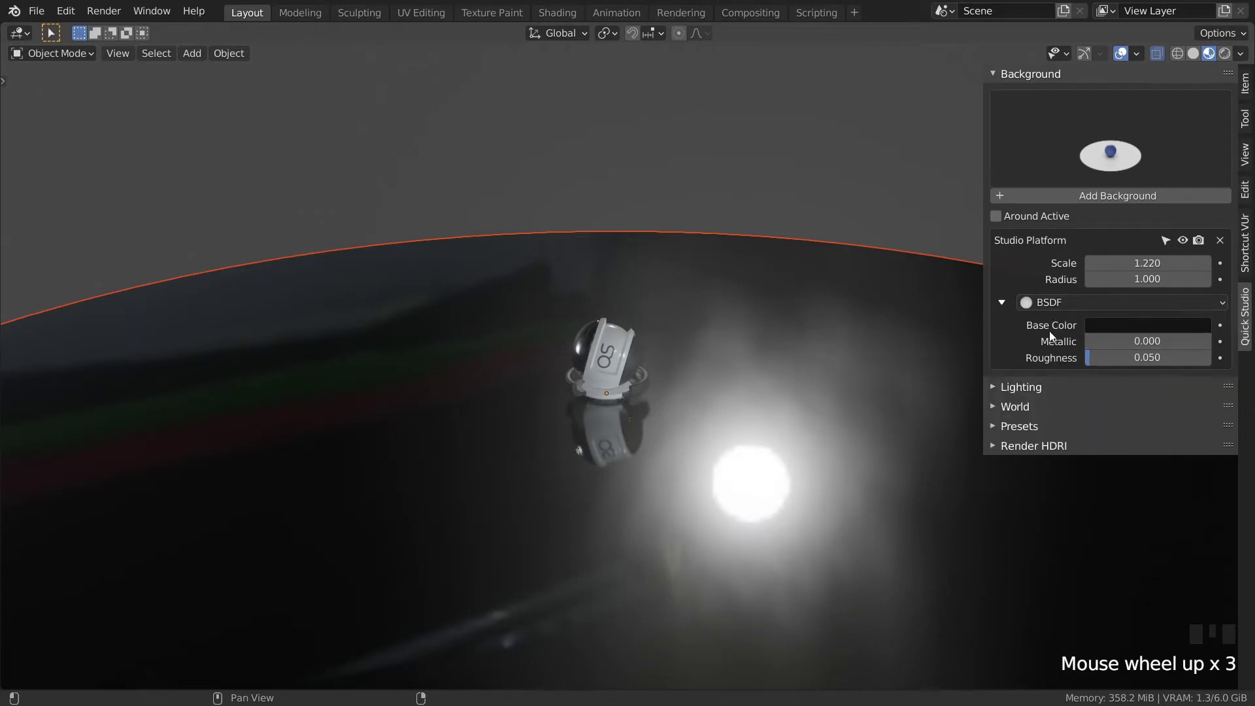
Lighten the platform's BSDF base color to a mid grey and set its roughness to 0.501
left_click(1125, 325)
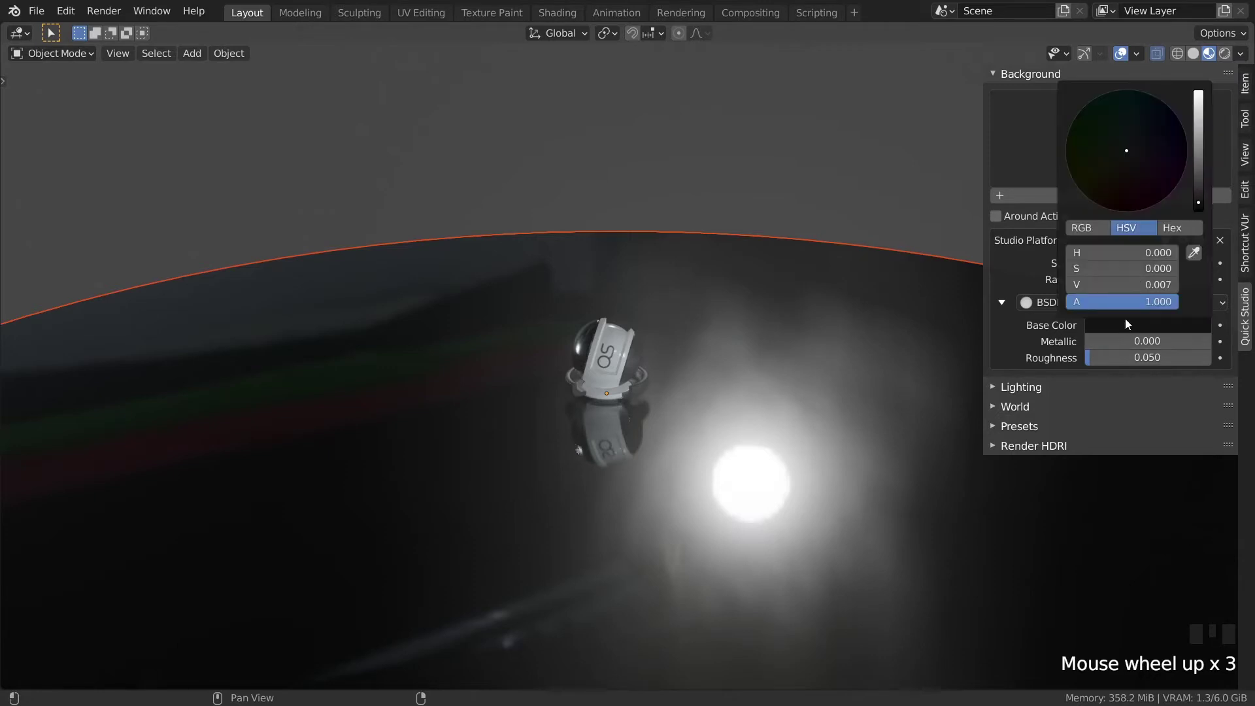
left_click_drag(1199, 175, 1200, 151)
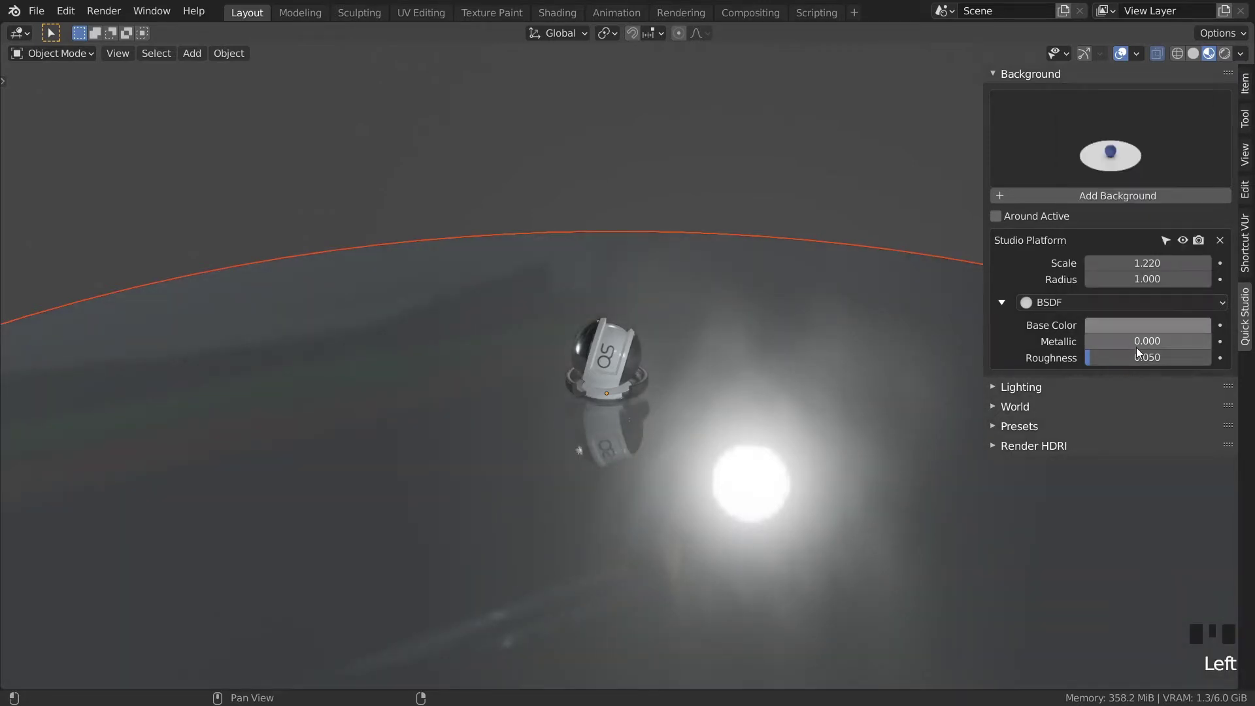
left_click_drag(1138, 357, 1194, 357)
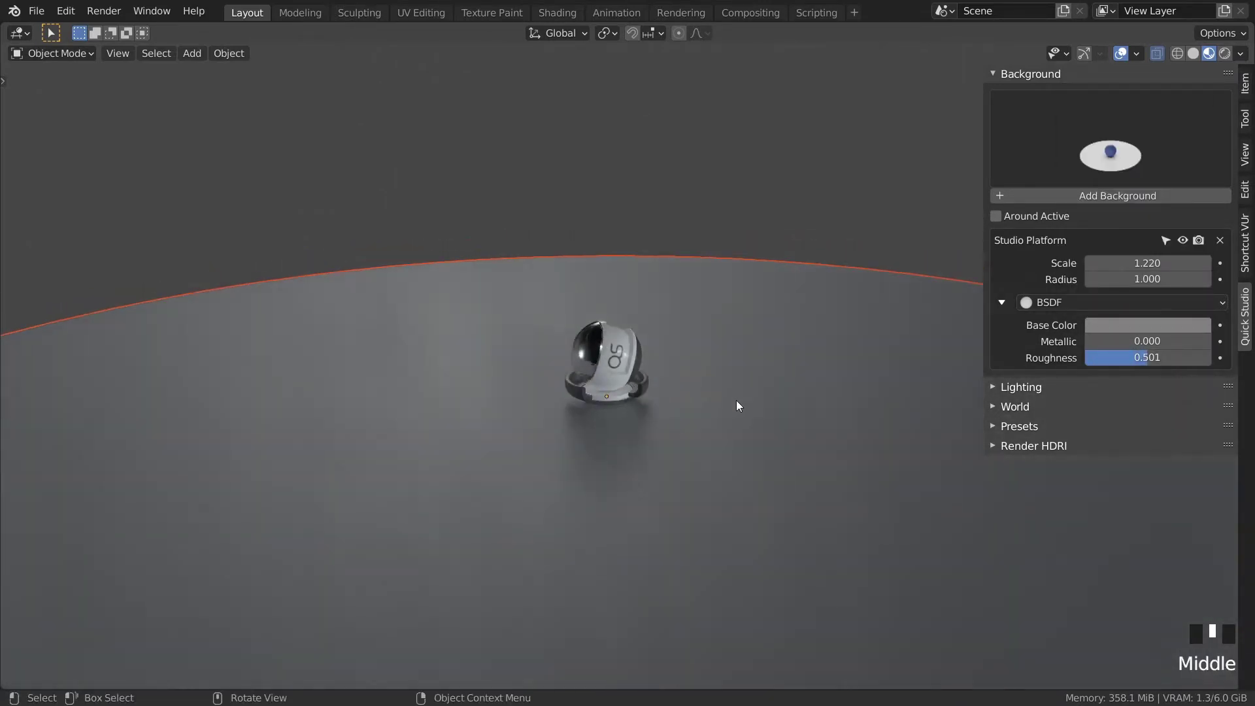
scroll(737, 400, "up", 3)
middle_click_drag(714, 393, 778, 370, "shift")
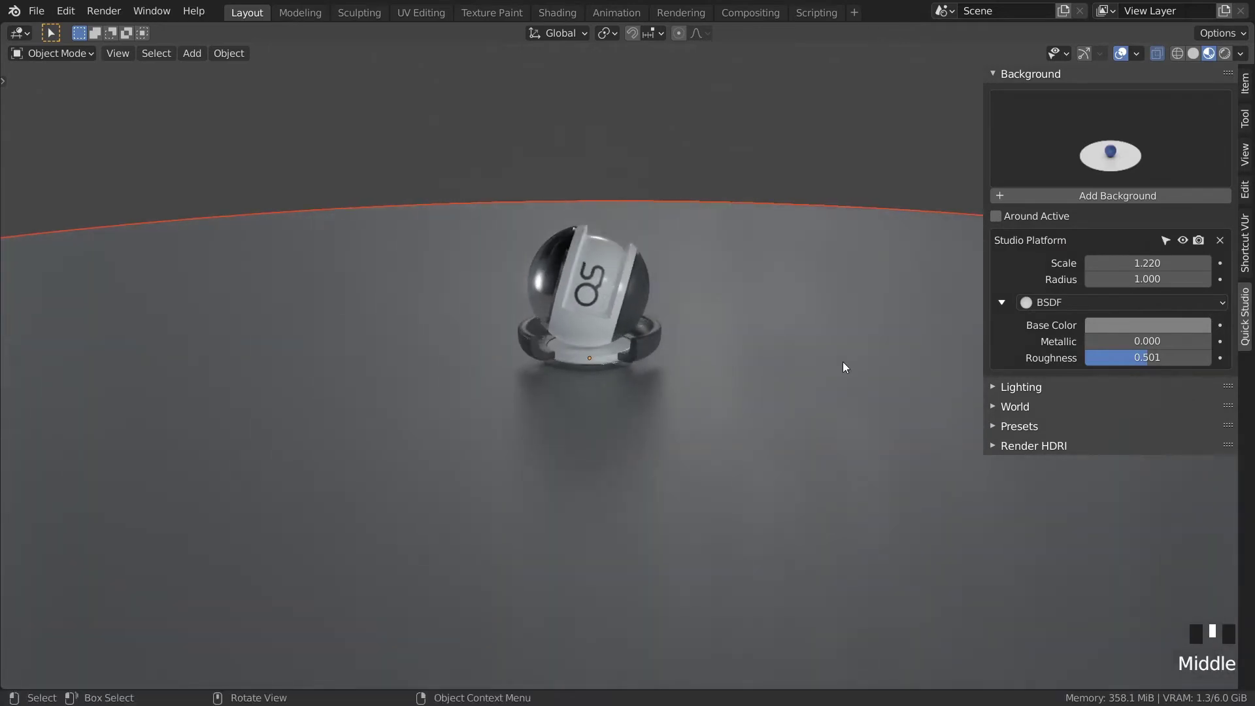
Apply the Wood 2 material to the Studio Platform and inspect the floor around the shader ball
left_click(1057, 304)
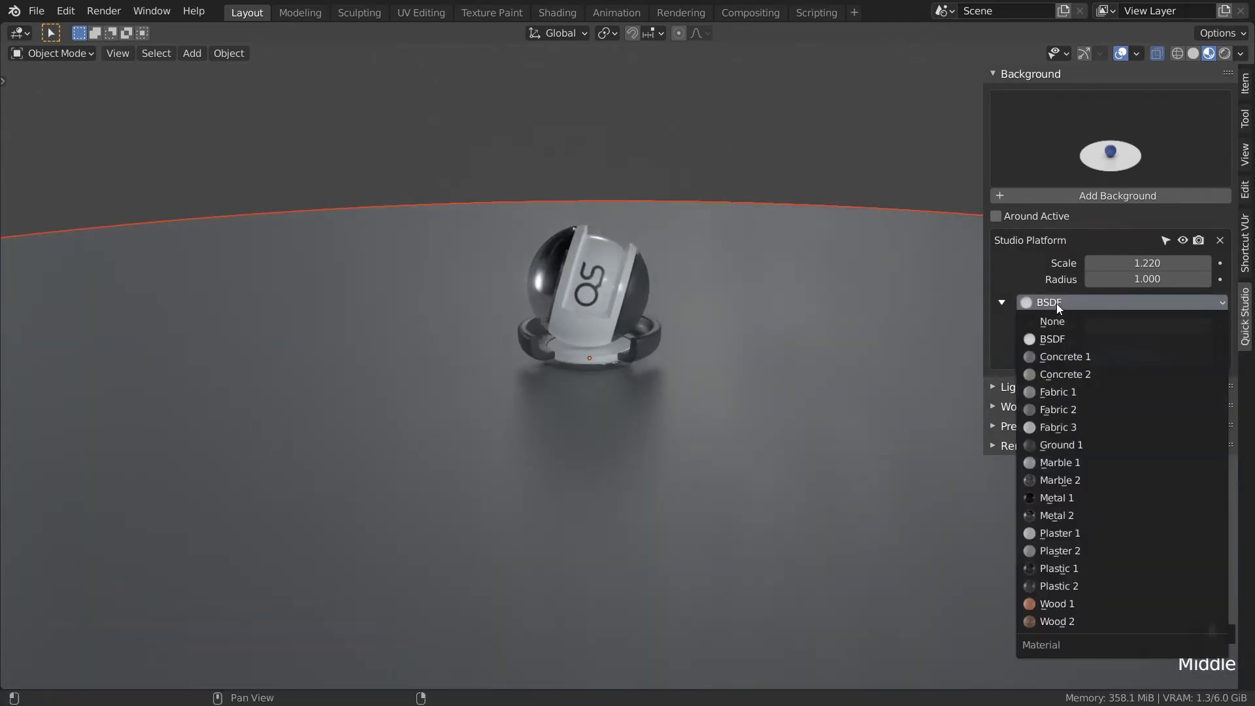
left_click(1057, 622)
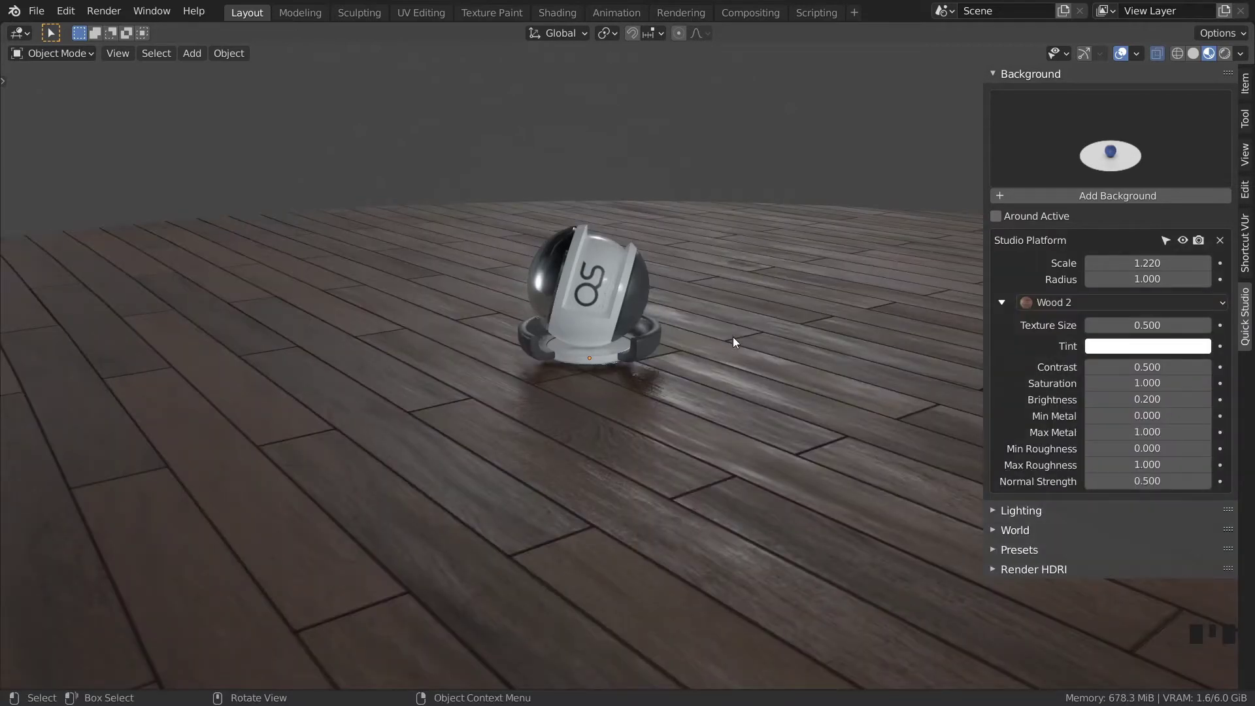
middle_click_drag(735, 342, 701, 366)
scroll(705, 362, "up", 4)
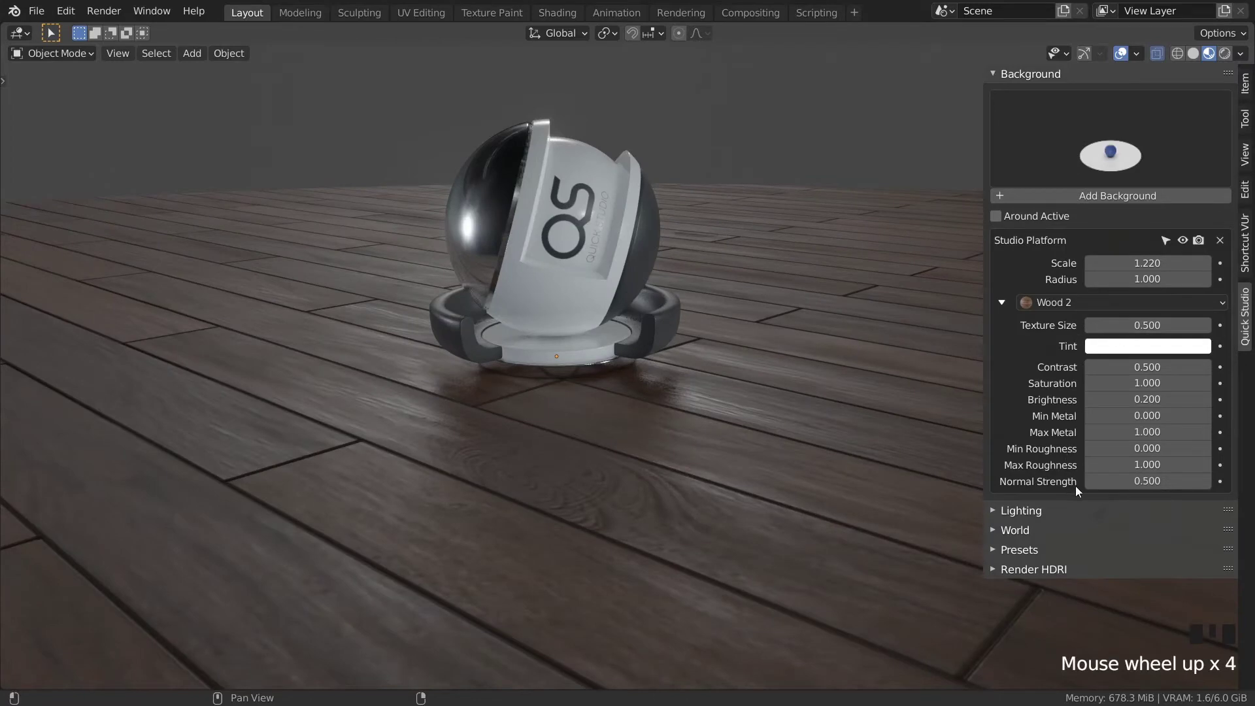
scroll(560, 384, "down", 2)
middle_click_drag(561, 383, 495, 306)
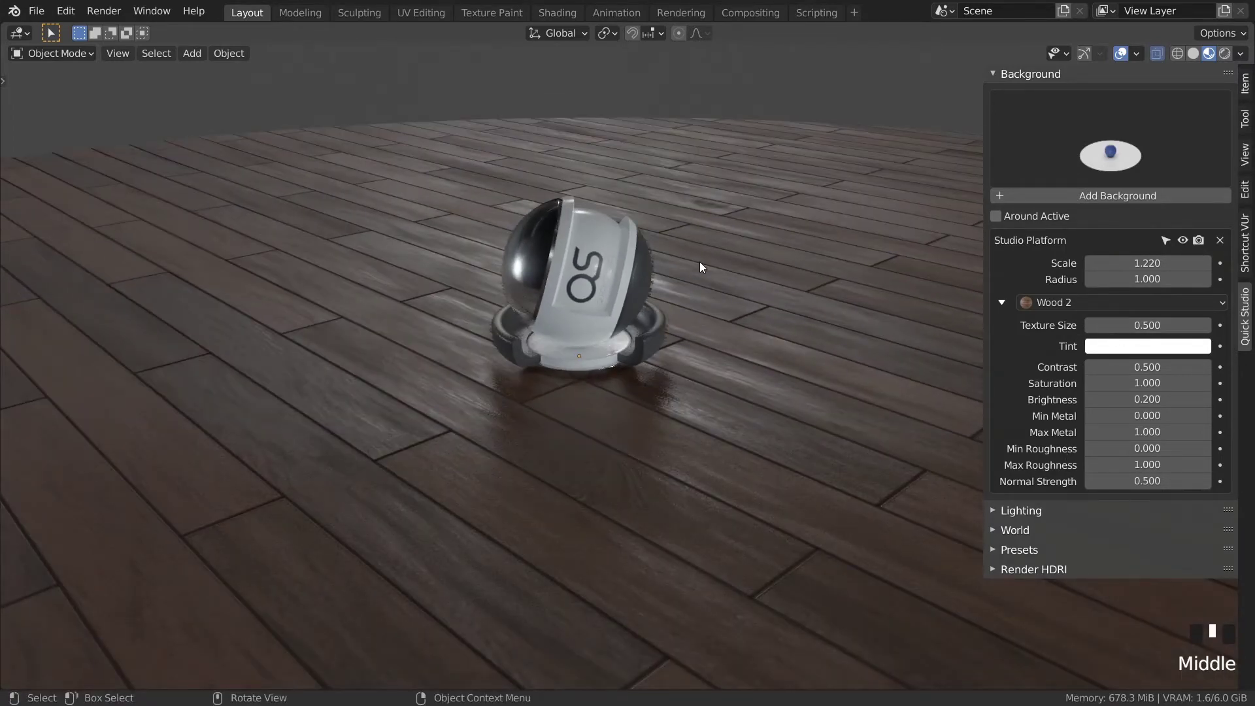
Set the Wood 2 texture size to 0.500, contrast to 0.180, saturation to 0.800 and brightness to 0.660
left_click(1090, 325)
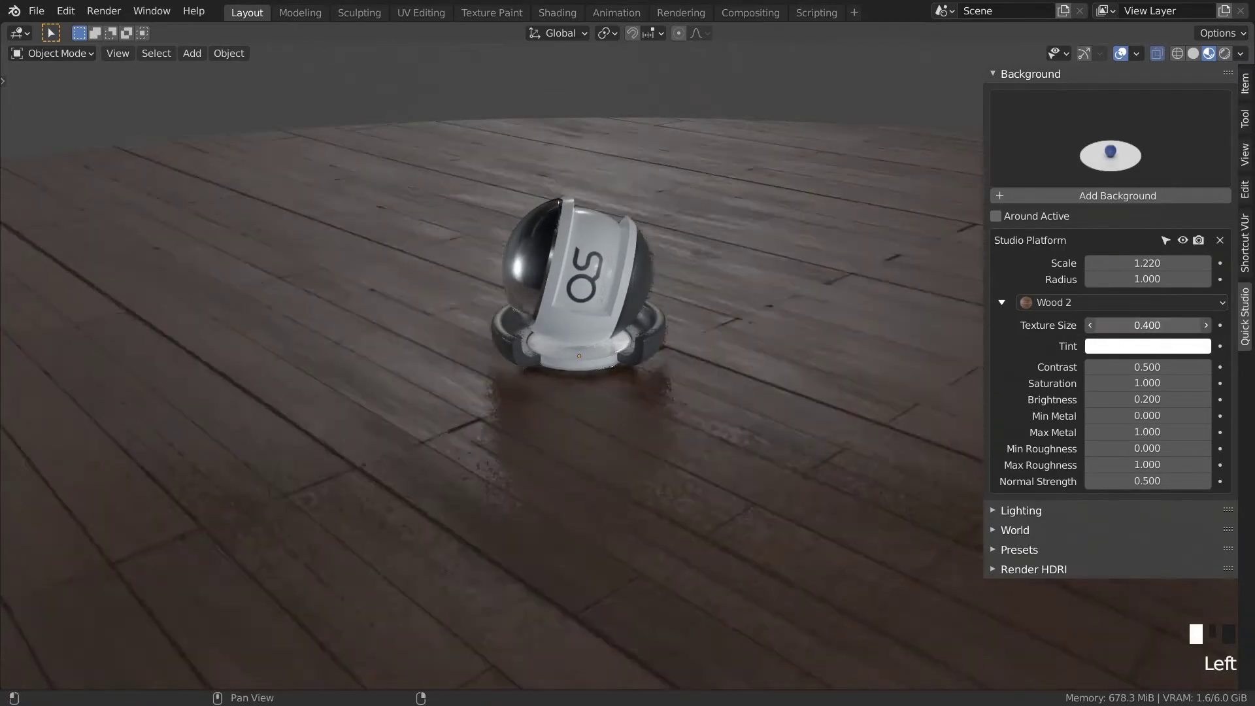
mouse_move(1126, 325)
left_mouse_down()
mouse_move(1166, 326)
mouse_move(1134, 325)
left_mouse_up()
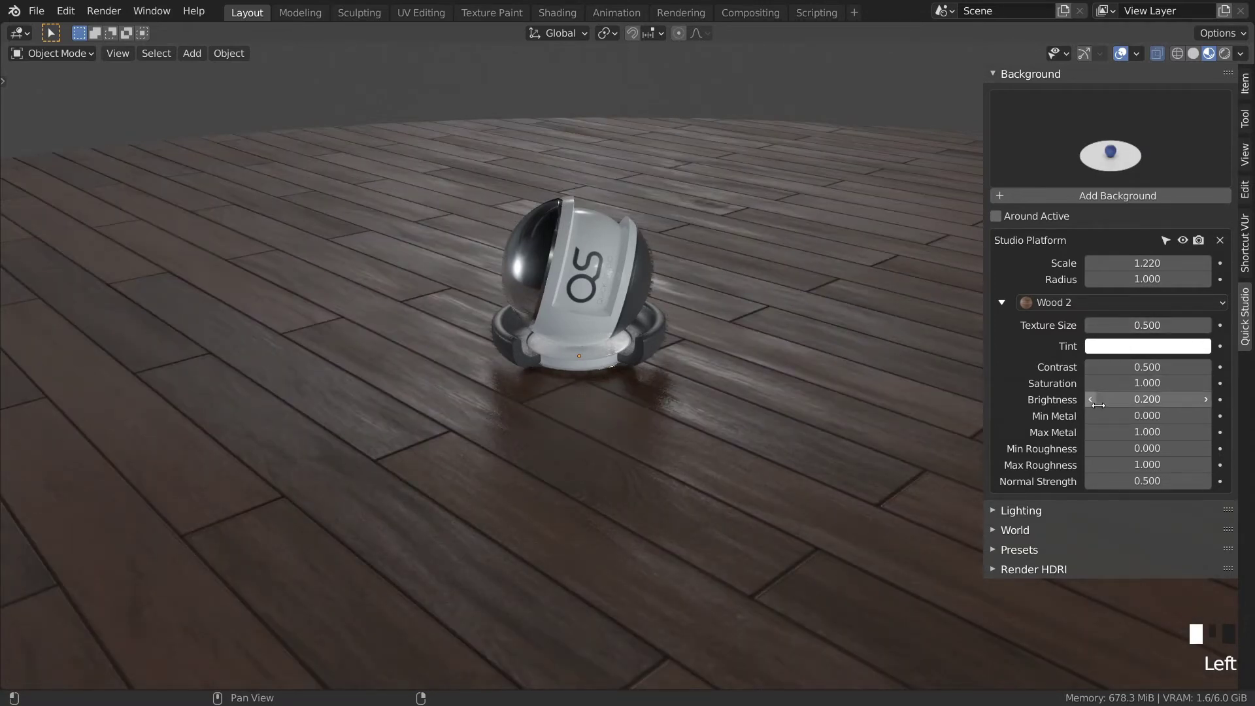
left_click_drag(1125, 367, 1121, 400, "shift")
left_click(1150, 386, "shift")
left_click(1155, 399)
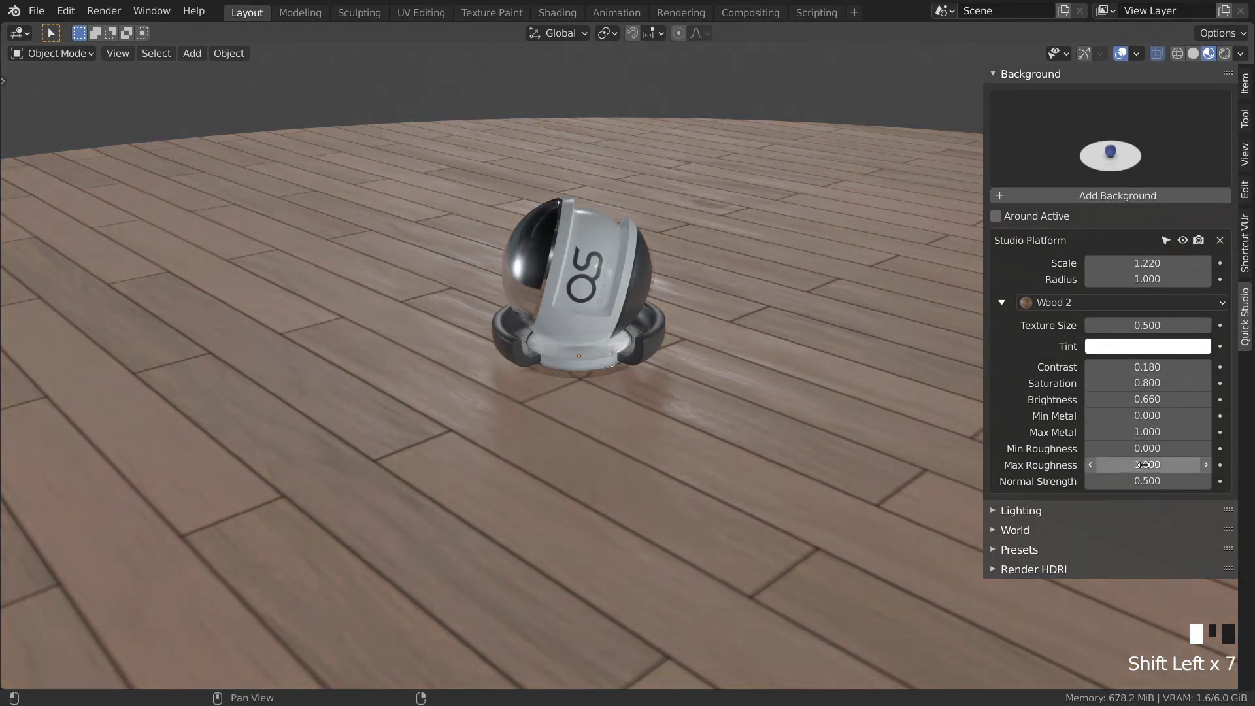
Set the Wood 2 minimum roughness to 0.140 and its normal strength to 0.980
left_click_drag(1148, 448, 1177, 482, "shift")
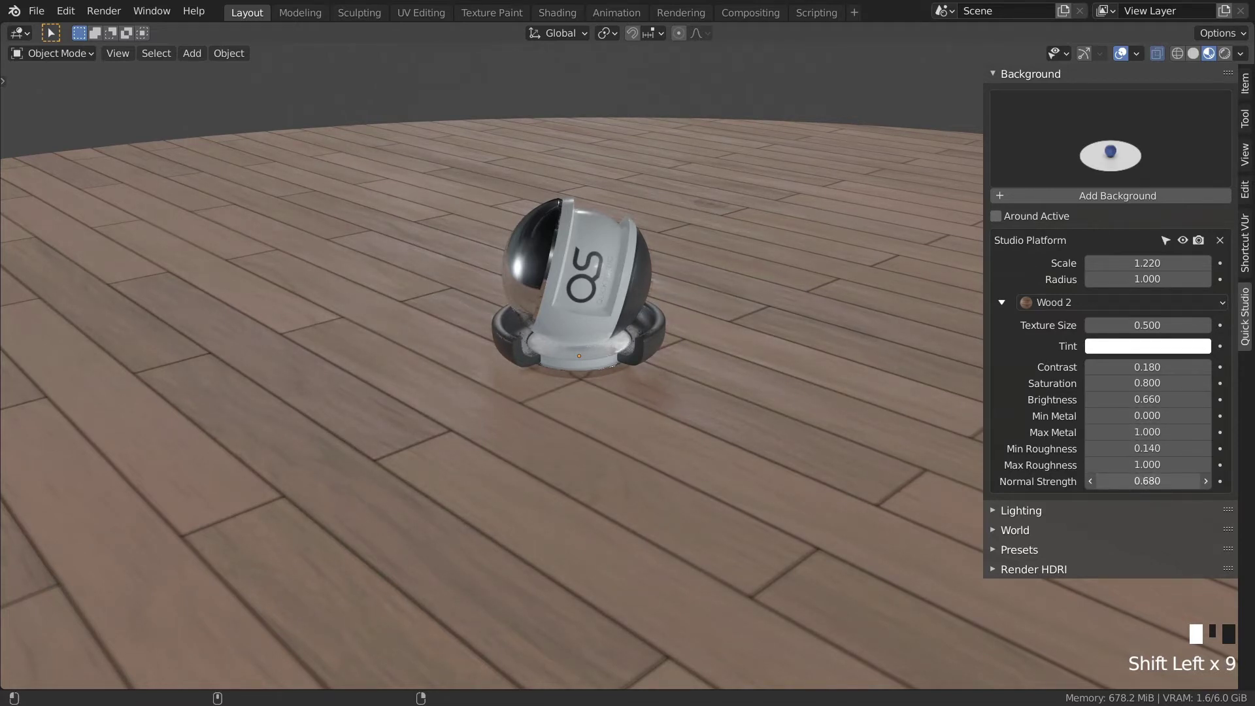
scroll(710, 354, "down", 2)
scroll(700, 379, "up", 2)
Select the wooden platform and switch to the Shading workspace to show its material nodes
left_click(689, 406)
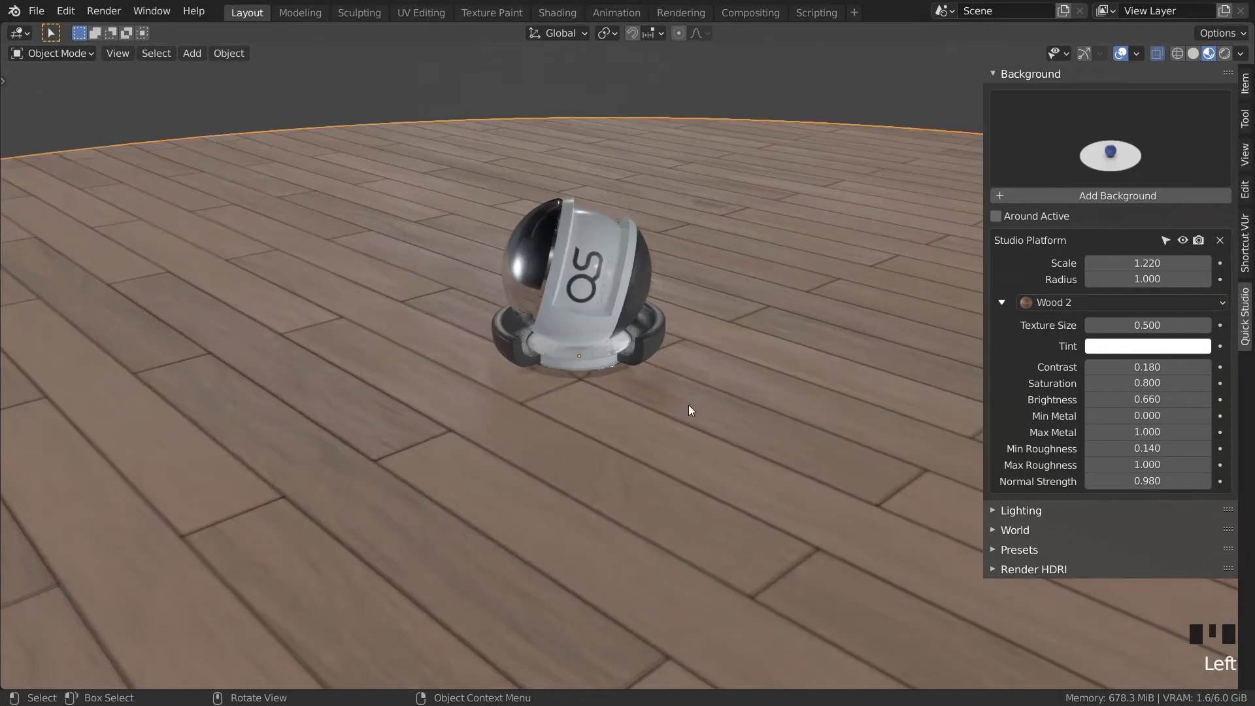
middle_click_drag(689, 406, 633, 385, "shift")
middle_click_drag(604, 306, 595, 386, "shift")
left_click(566, 16)
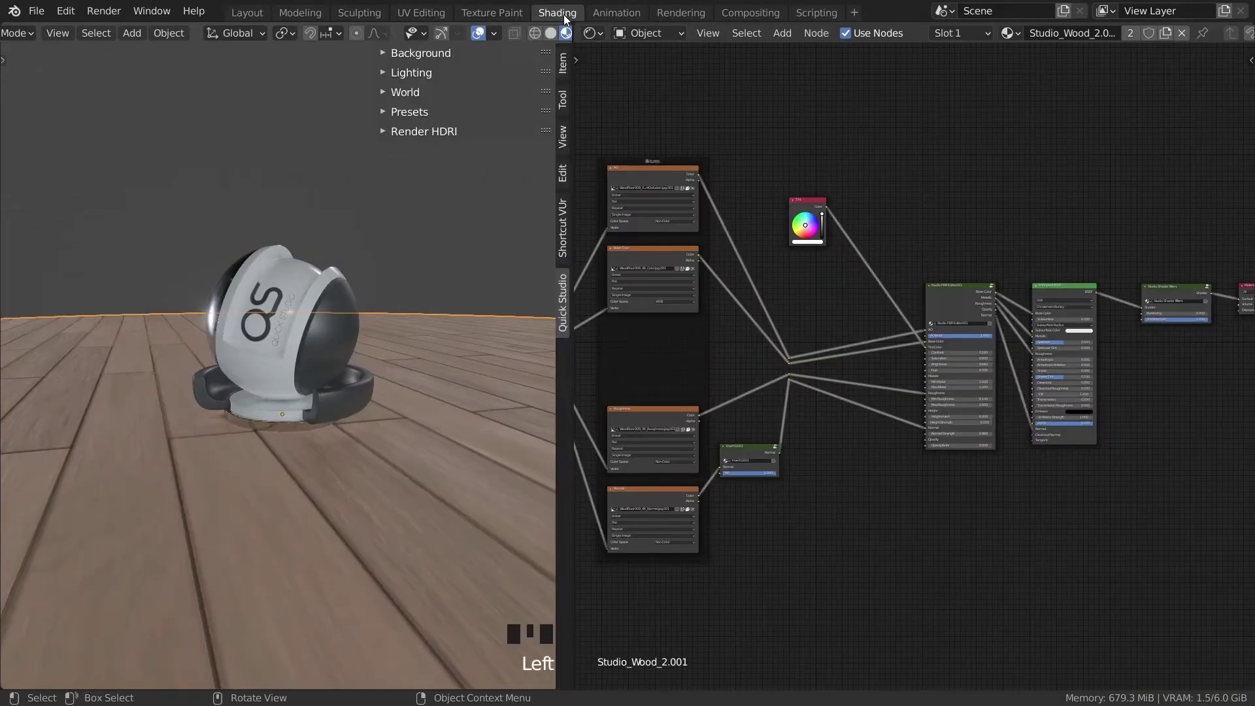
middle_click_drag(346, 358, 396, 379)
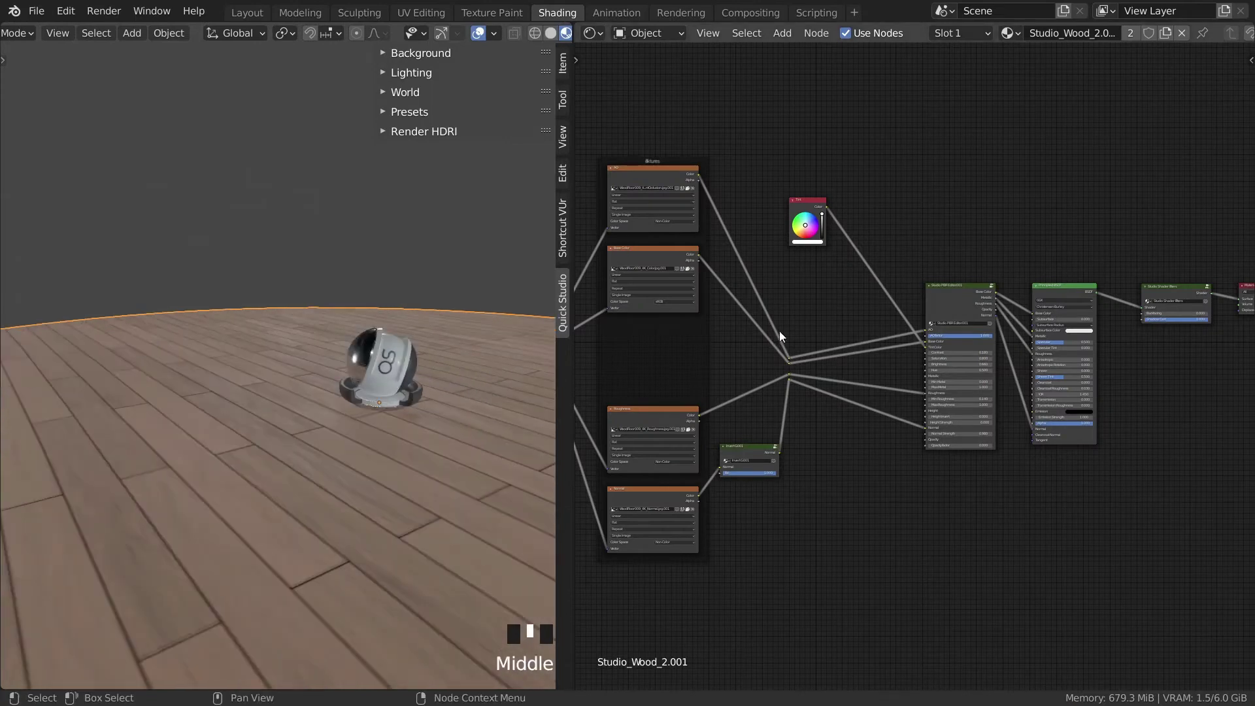
Try a different hue for the wooden platform in the Studio PBR Editor node and set Hue back to 0.5
scroll(779, 331, "down", 1)
middle_click_drag(779, 331, 845, 448)
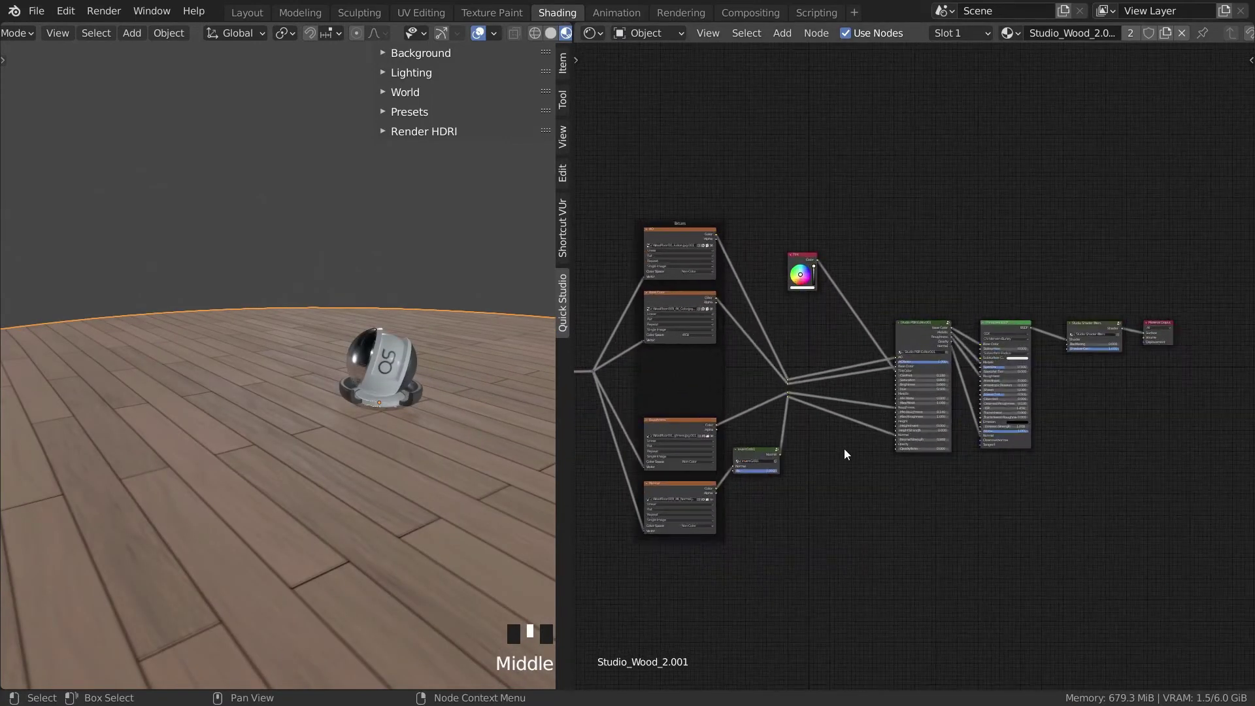
scroll(956, 442, "up", 4)
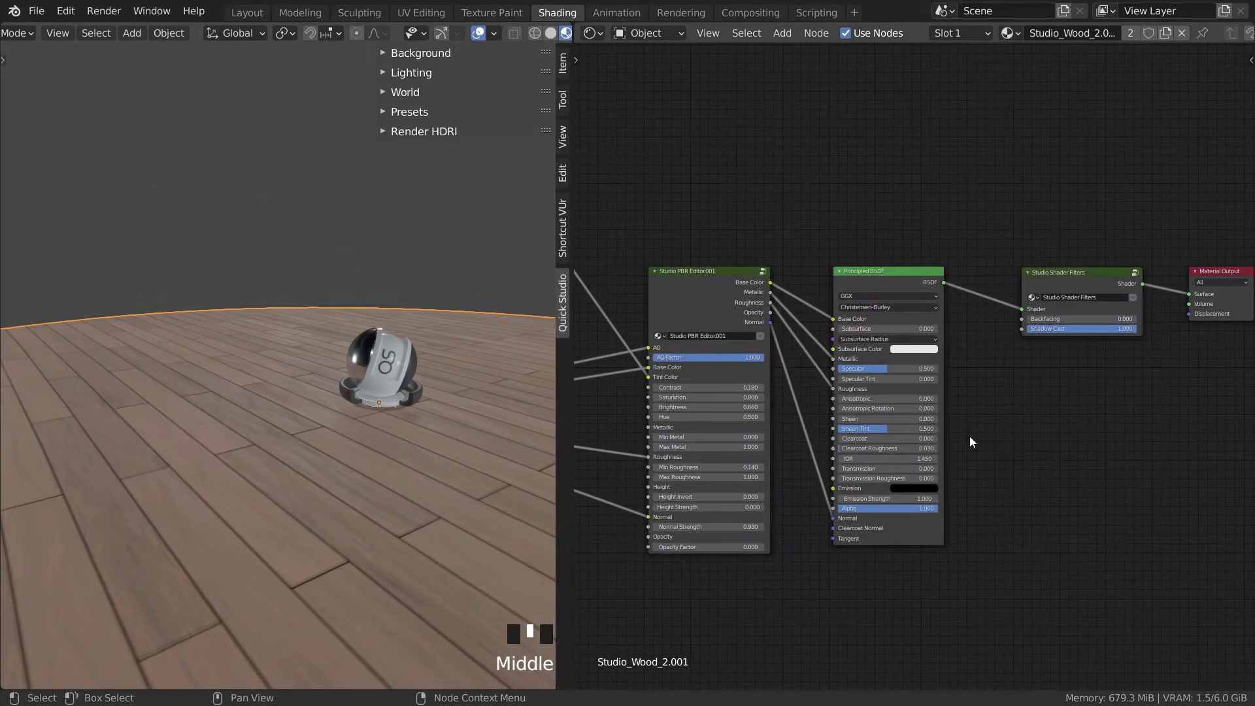
middle_click_drag(971, 443, 1031, 429)
scroll(676, 412, "up", 3)
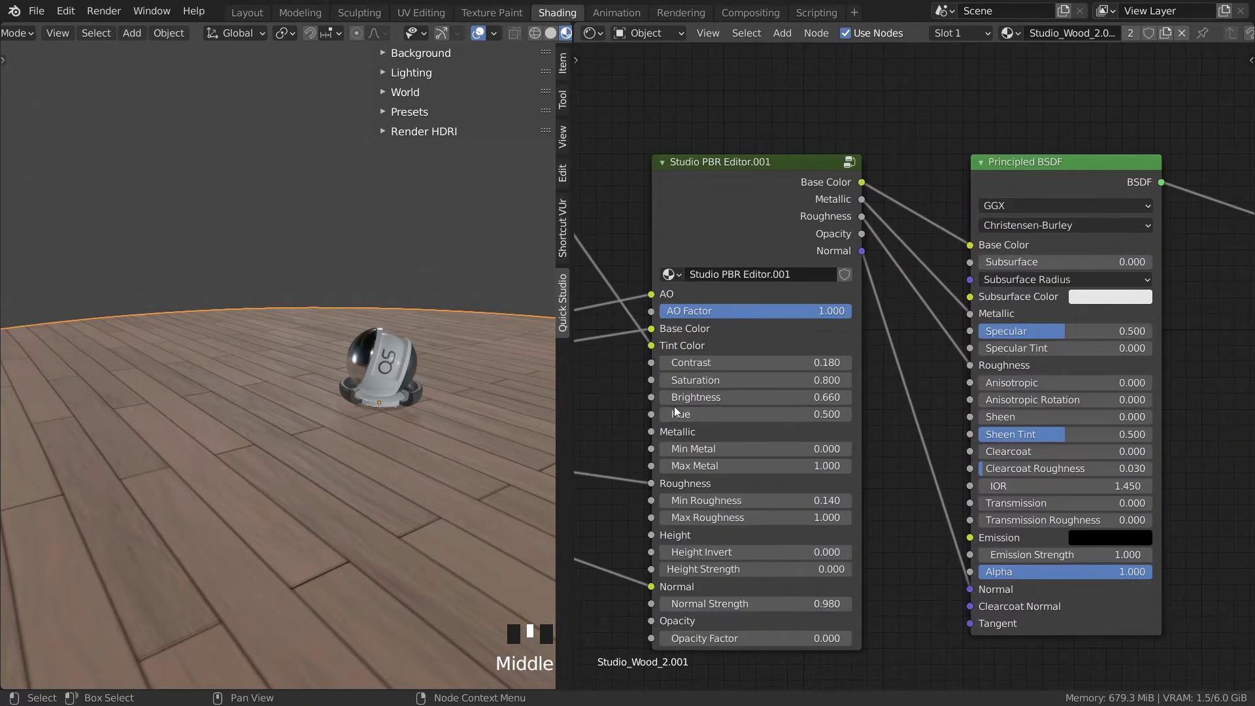
scroll(679, 428, "up", 1)
left_click_drag(679, 426, 654, 427, "shift")
left_click(825, 423)
type("0")
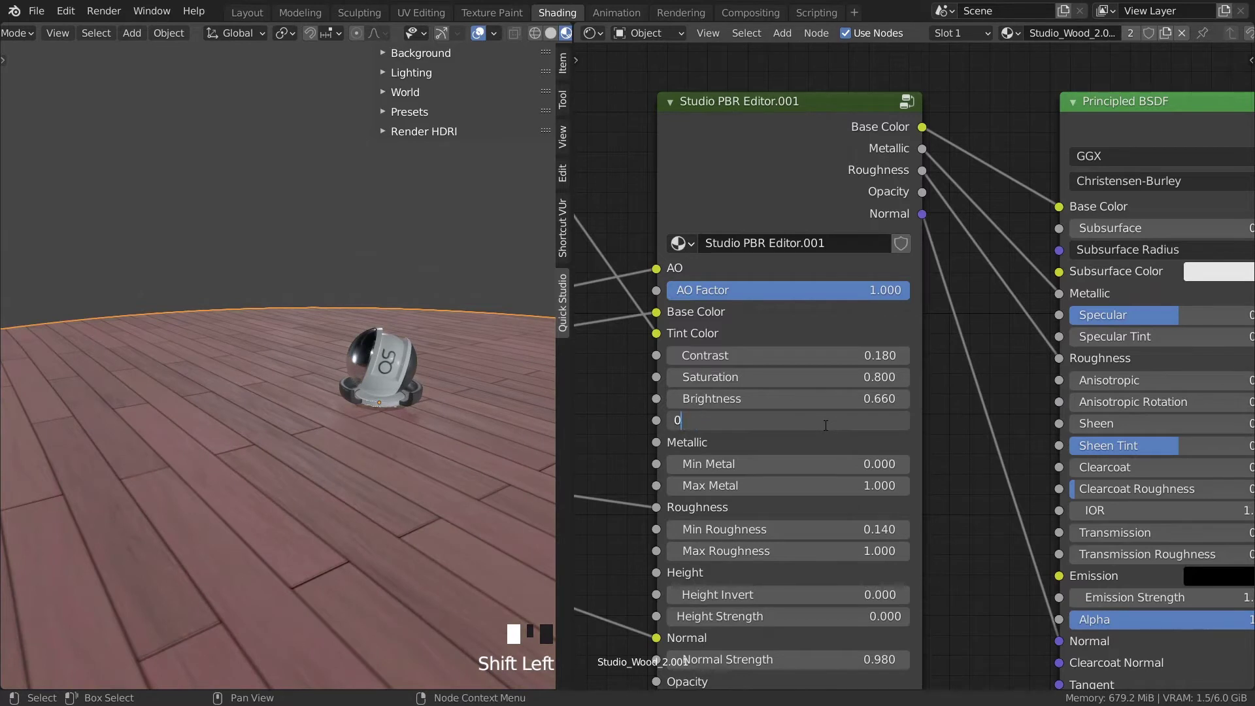
type(".5")
key("Return")
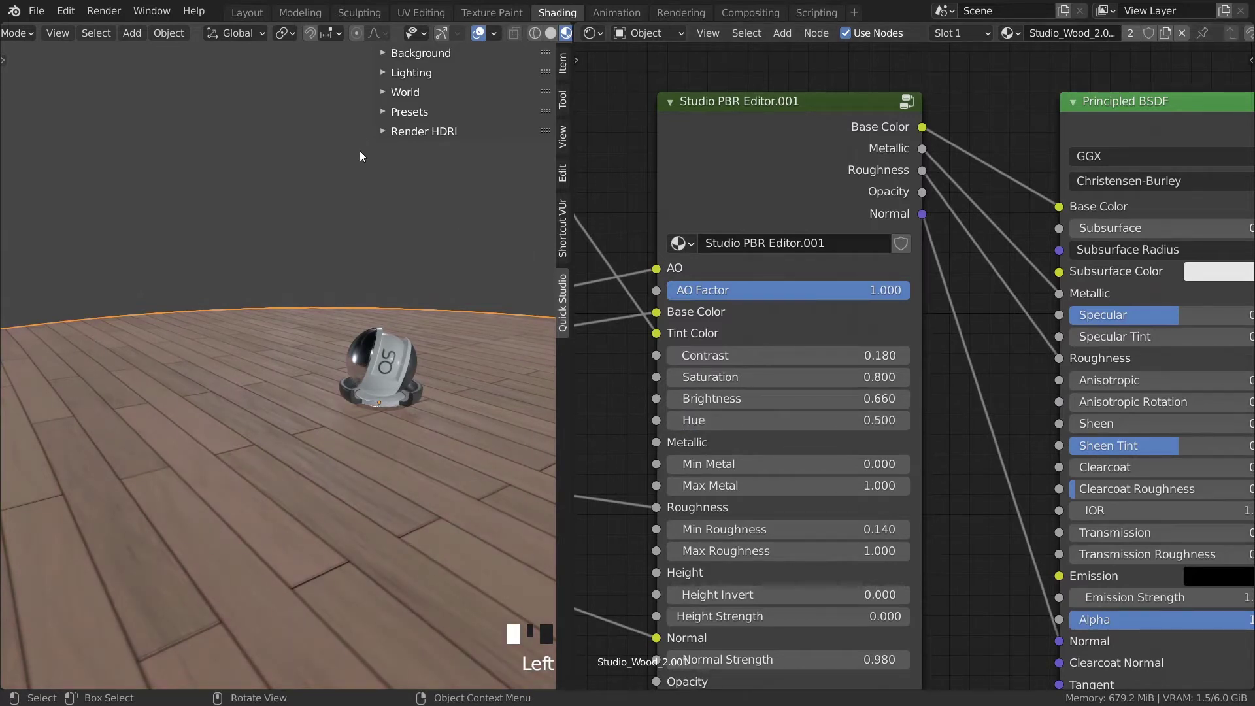
Try a pink tint on the platform's Wood 2 material and restore the tint to opaque white
left_click(392, 53)
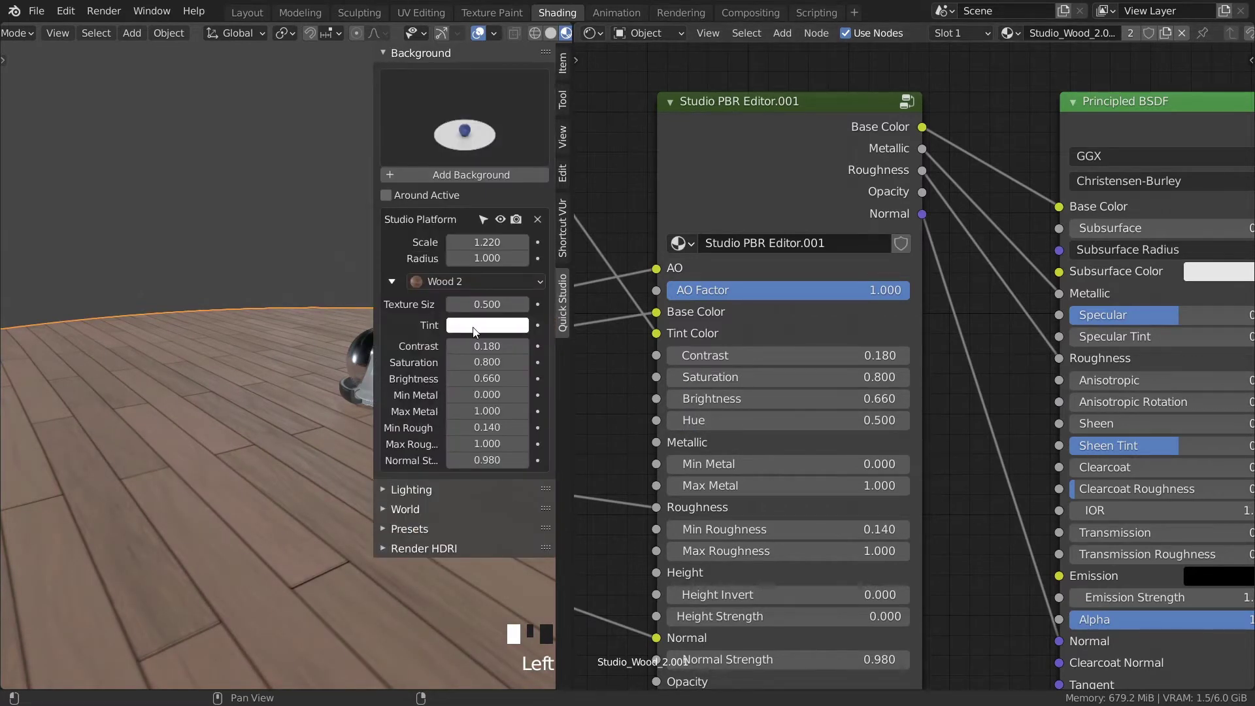
left_click(489, 329)
left_click_drag(506, 163, 522, 178)
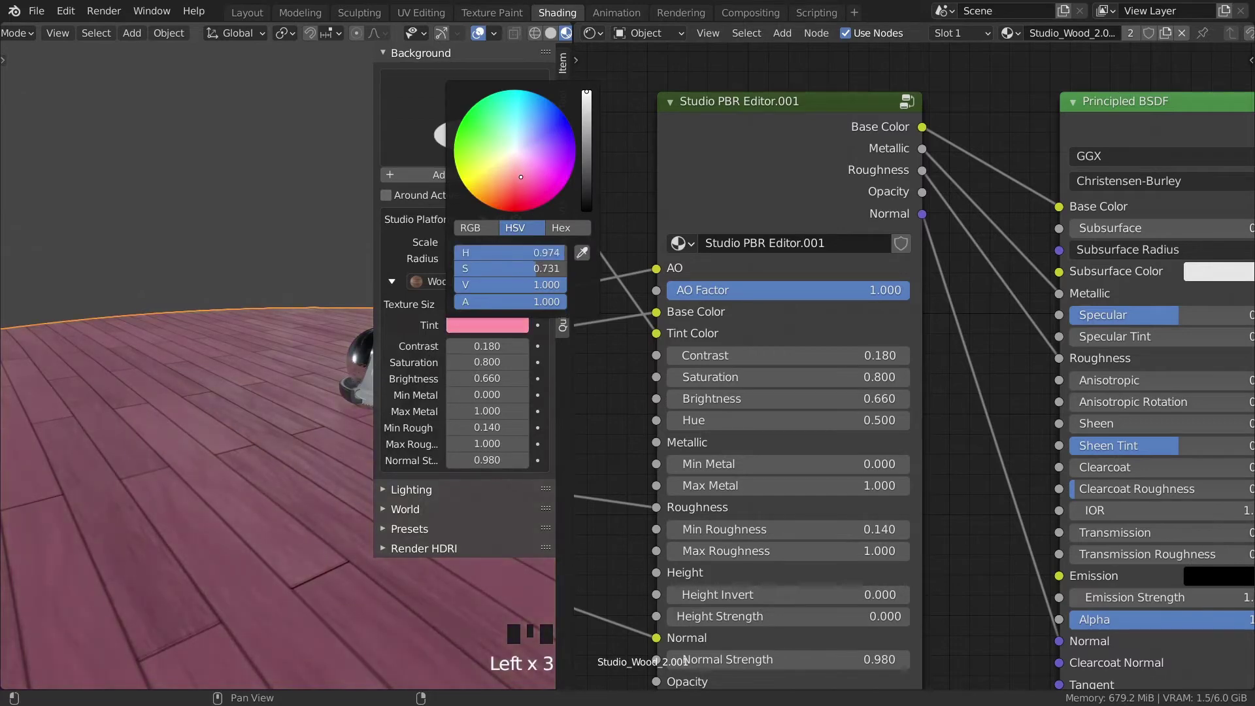
key("BackSpace")
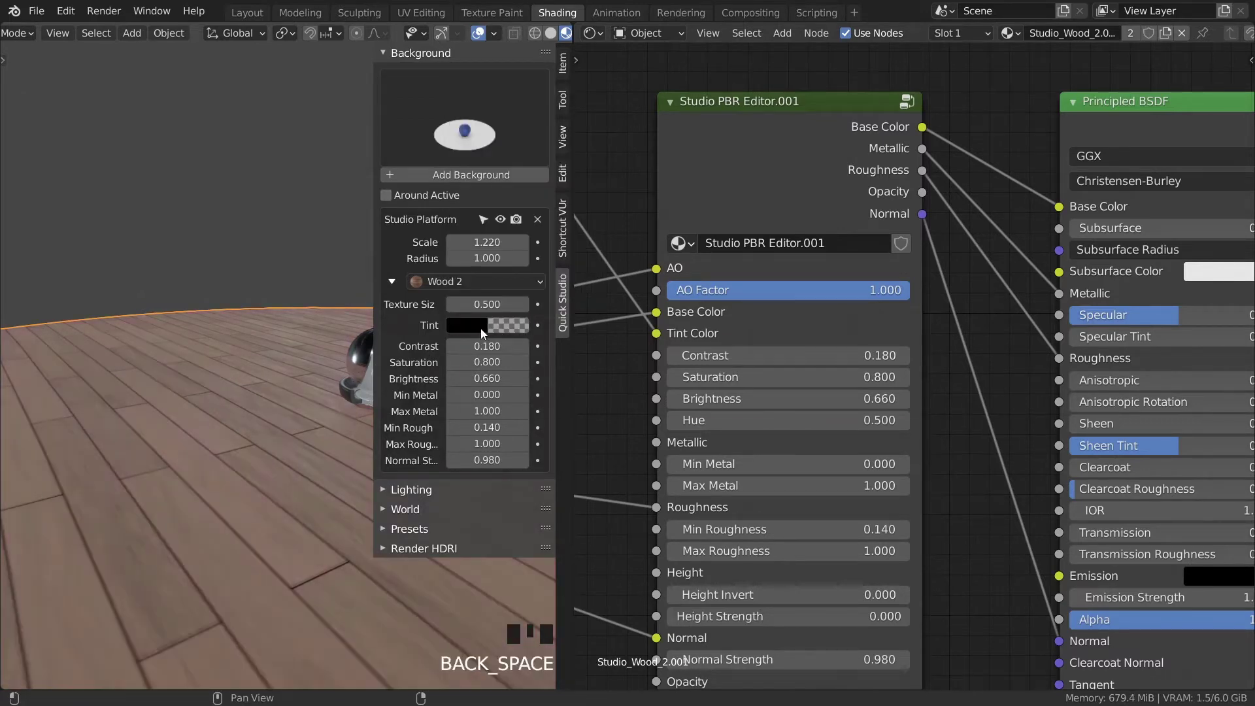
left_click(484, 327)
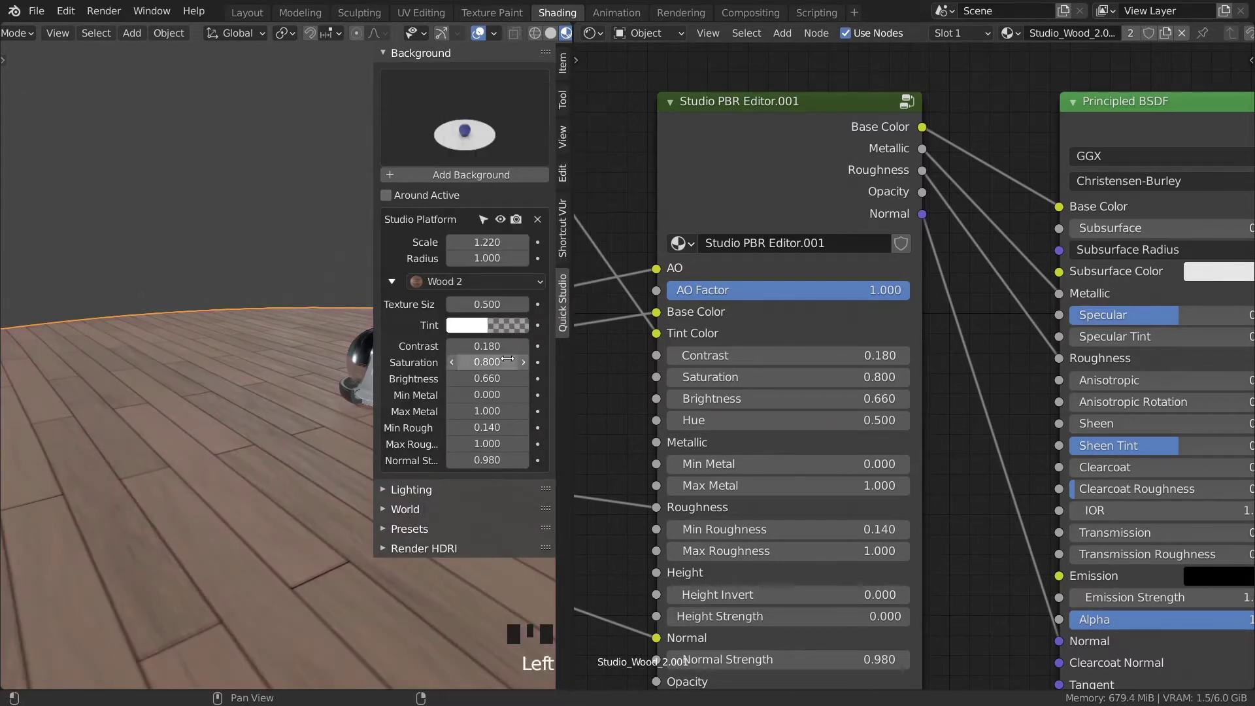
left_click(500, 326)
left_click_drag(531, 299, 566, 300)
Hide the sidebar and examine the Studio Shader Filters node between the Principled BSDF and Material Output nodes
scroll(264, 391, "down", 2)
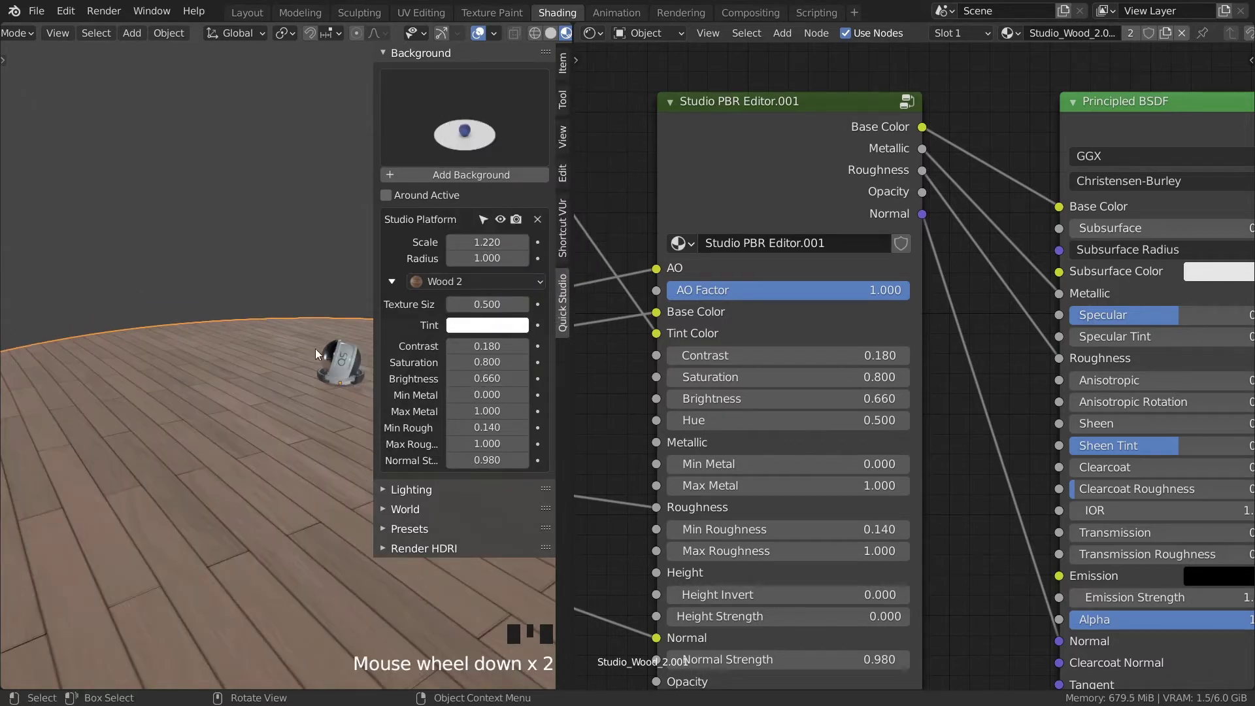
key("n")
scroll(907, 360, "down", 3)
middle_click_drag(956, 580, 755, 592)
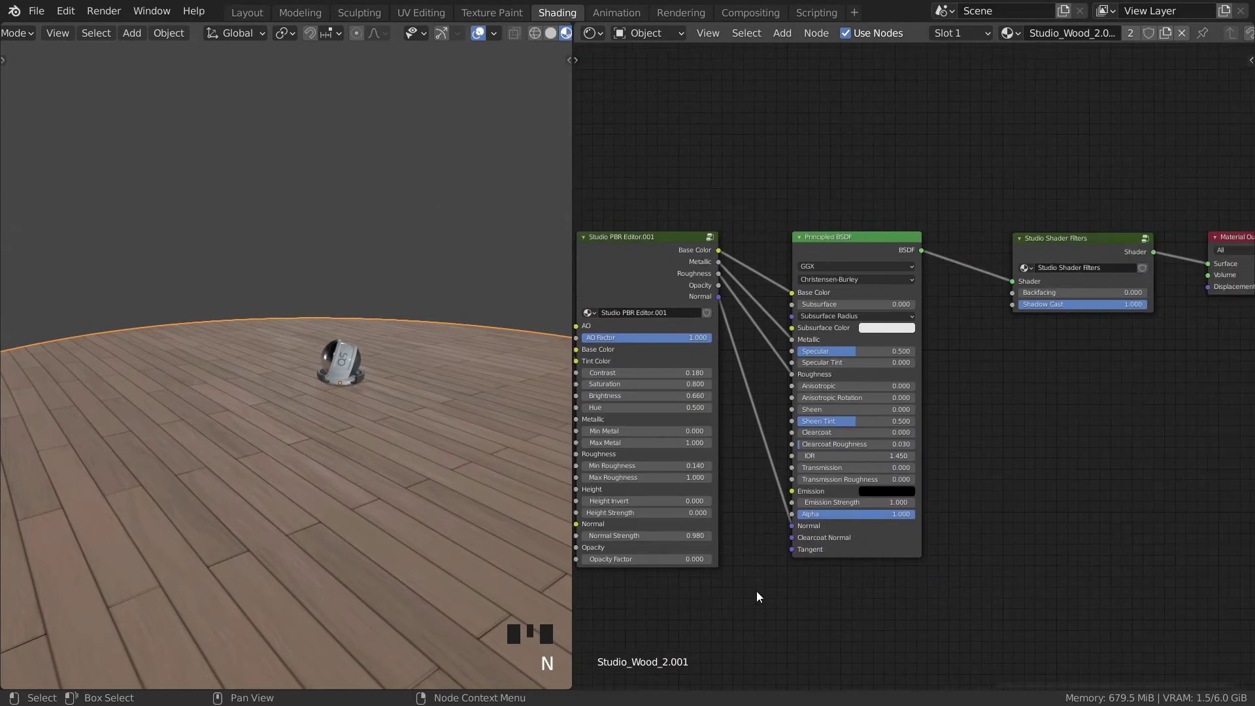
middle_click_drag(1048, 344, 947, 361)
left_click_drag(979, 260, 962, 259)
middle_click_drag(994, 401, 911, 431)
scroll(910, 419, "up", 1)
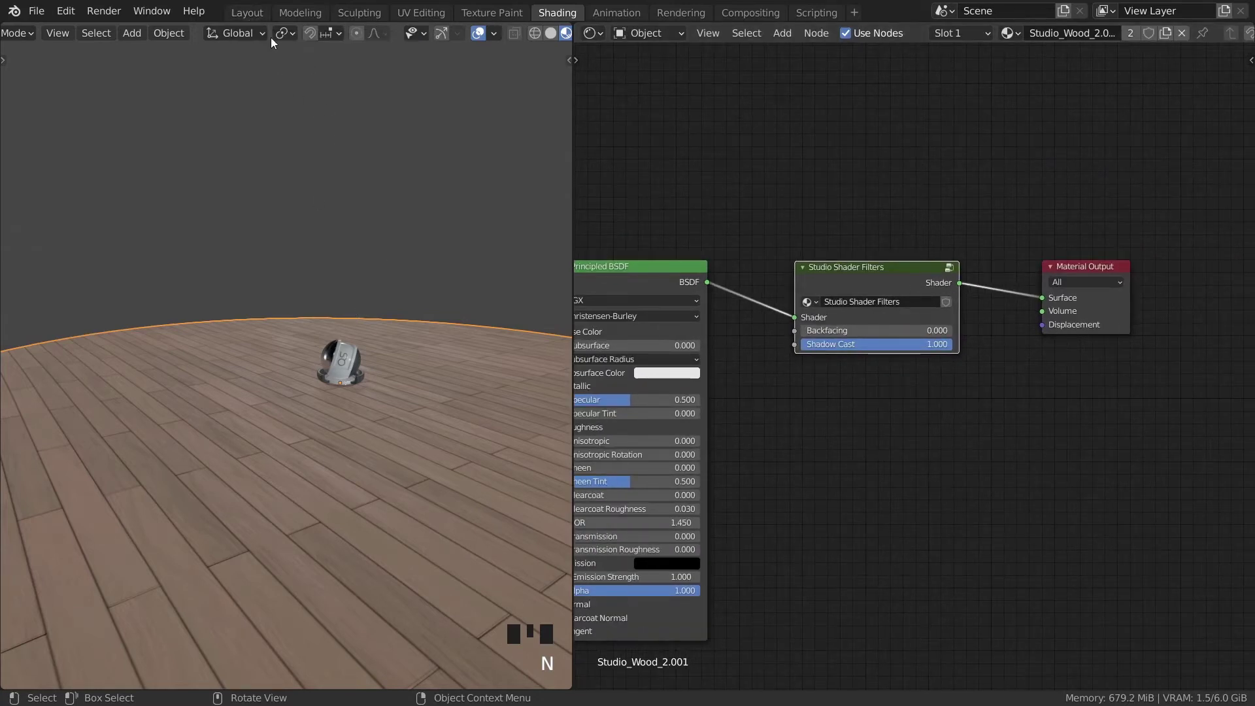
Return to the Layout workspace and replace the platform with the Cylinder Backdrop background
left_click(247, 12)
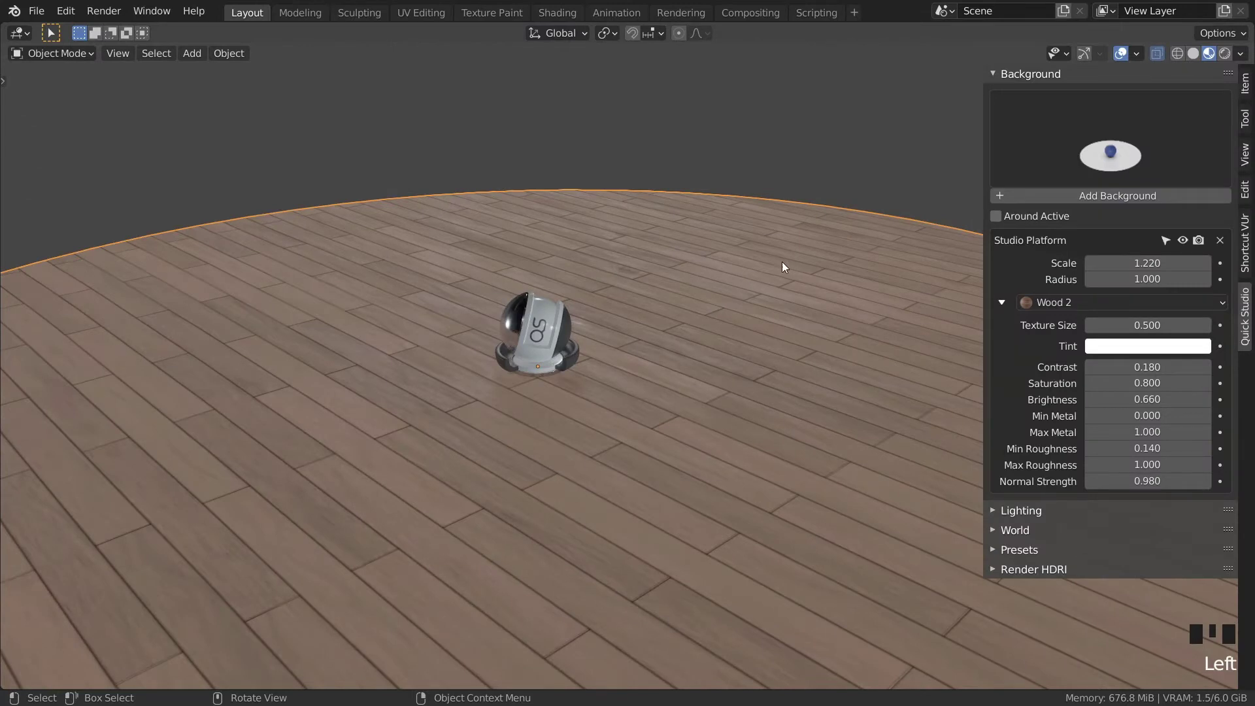
left_click(1098, 139)
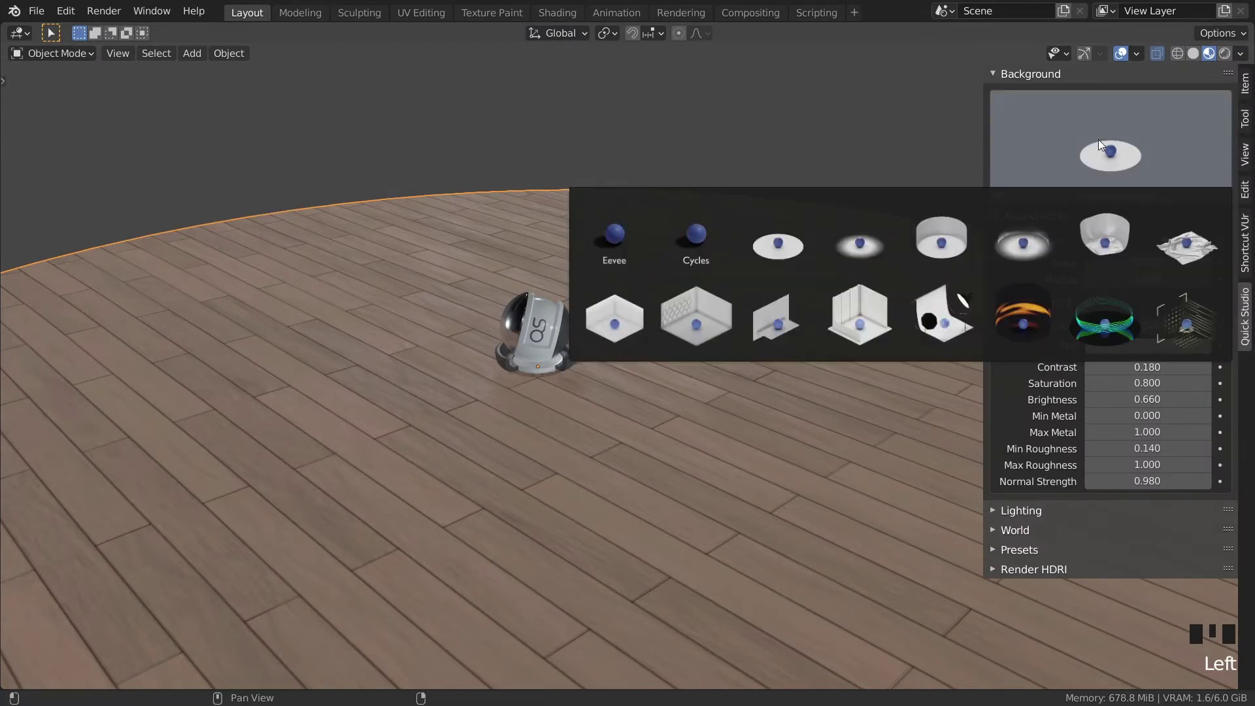
left_click(945, 244)
left_click(1069, 196)
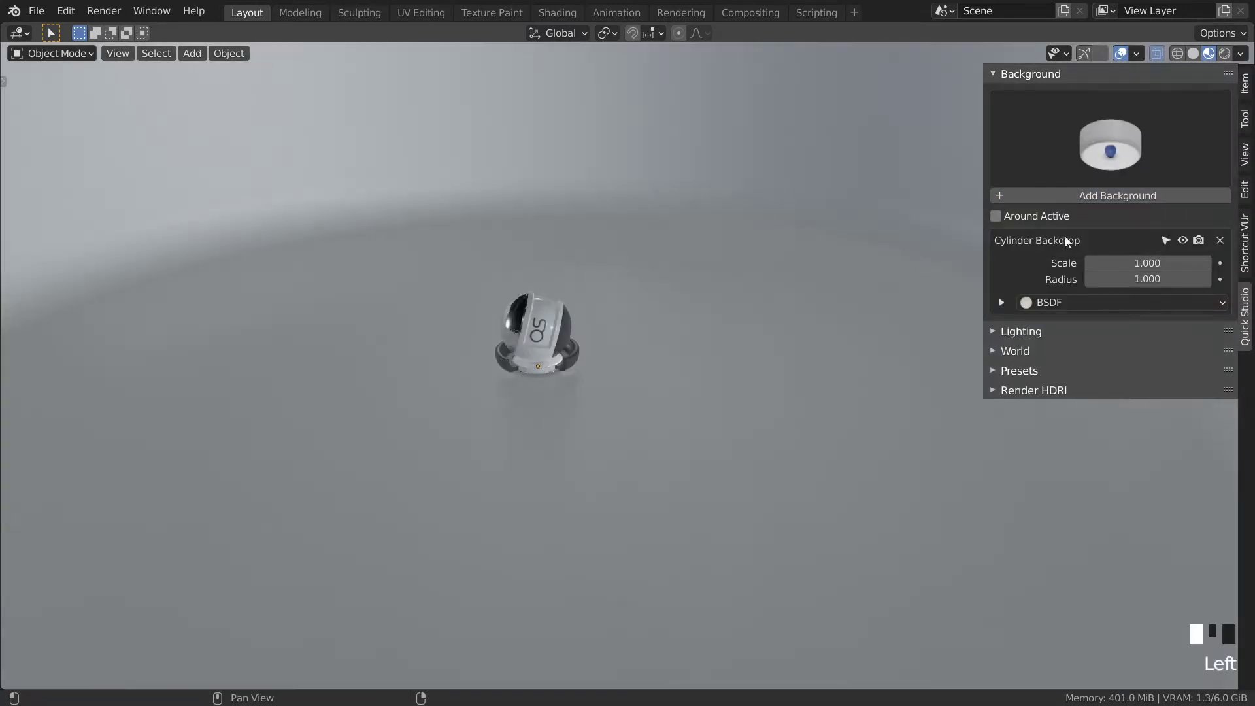
Set the Cylinder Backdrop's scale to 0.890 and radius to 0.470, and expand its BSDF material settings
scroll(803, 337, "down", 4)
mouse_move(1138, 263)
left_mouse_down()
mouse_move(1177, 263)
mouse_move(1128, 263)
mouse_move(1170, 279)
mouse_move(1112, 280)
mouse_move(1128, 280)
left_mouse_up()
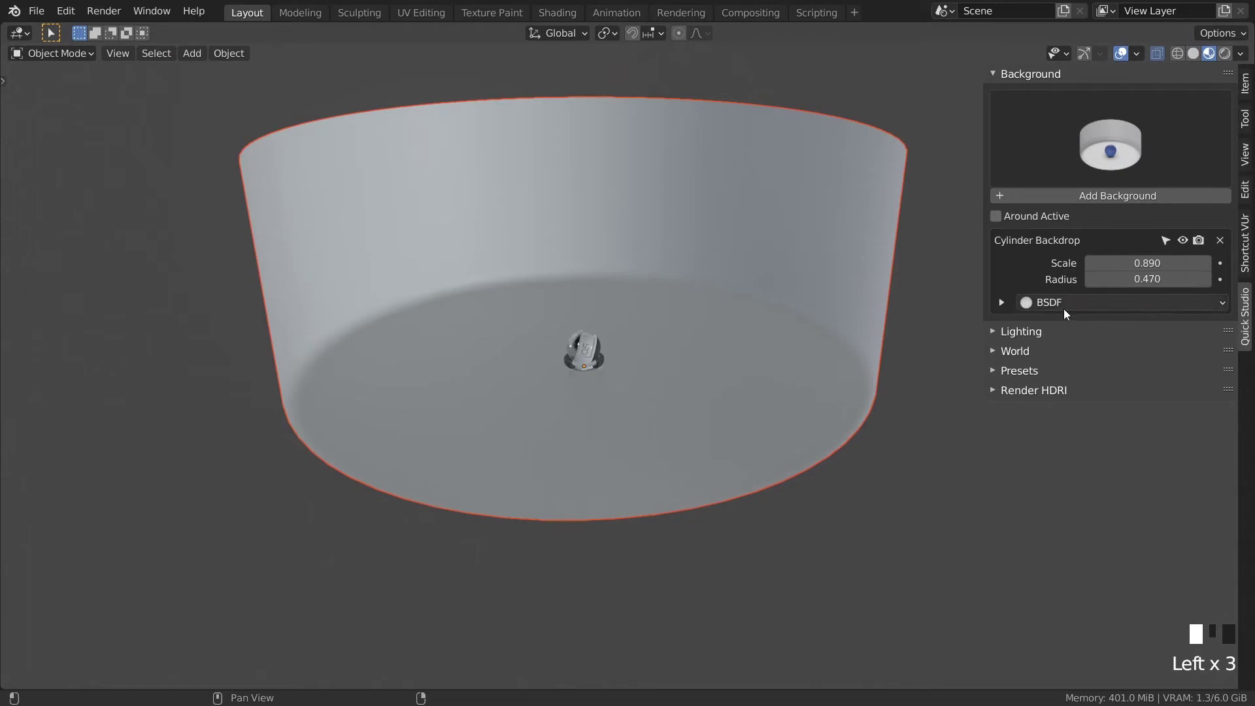
left_click(1065, 304)
left_click(996, 304)
left_click(1002, 301)
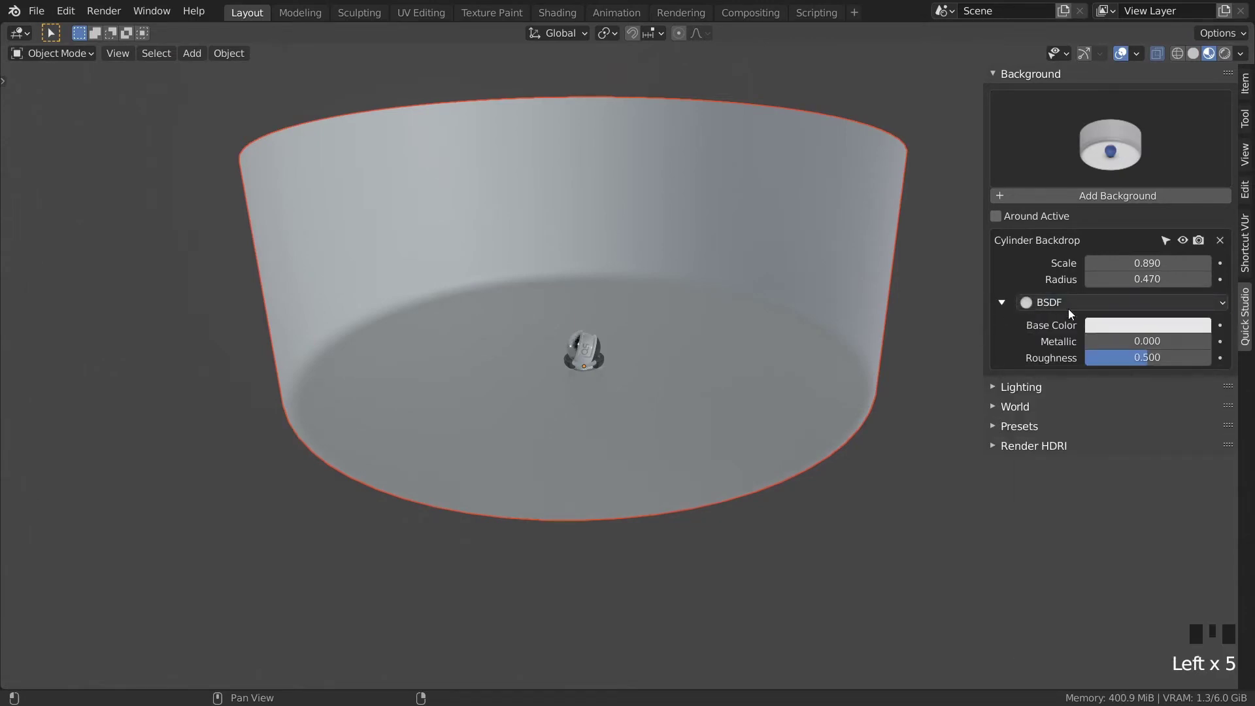
Show the cylinder backdrop's material nodes in the Shading workspace and select the Studio Shader Filters node
scroll(637, 343, "up", 2)
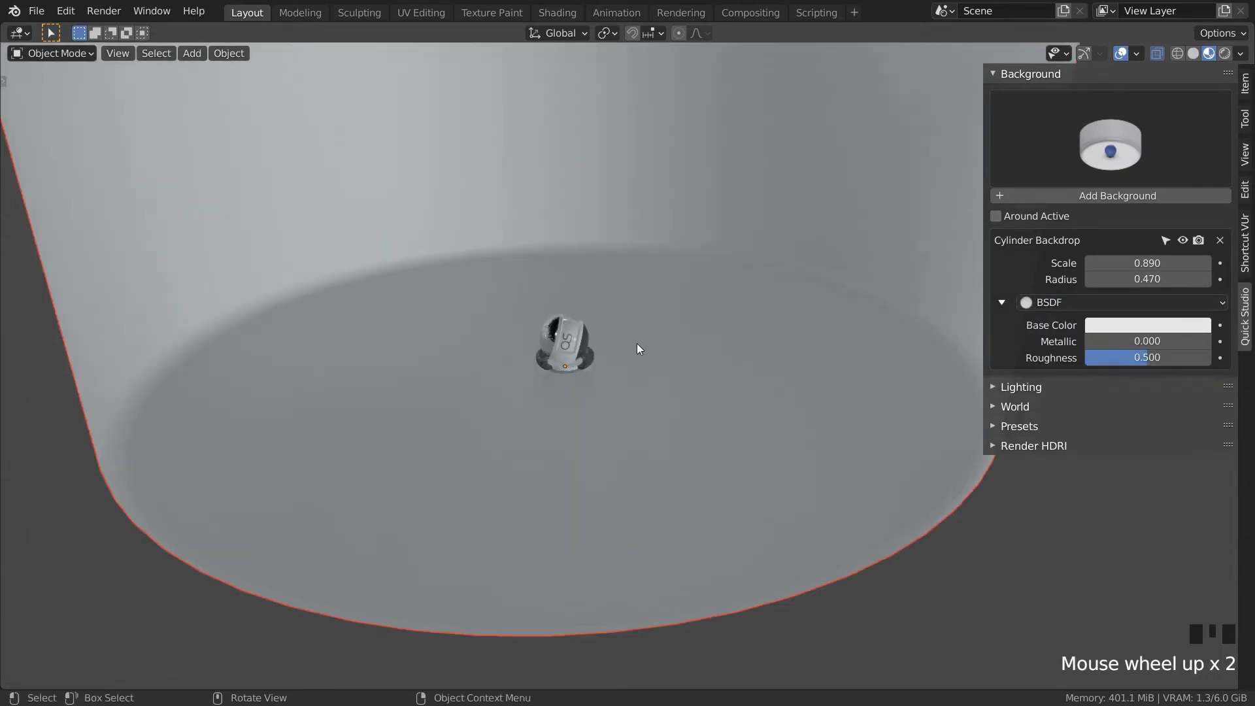
middle_click_drag(637, 344, 674, 370, "shift")
scroll(675, 370, "down", 2)
left_click(545, 15)
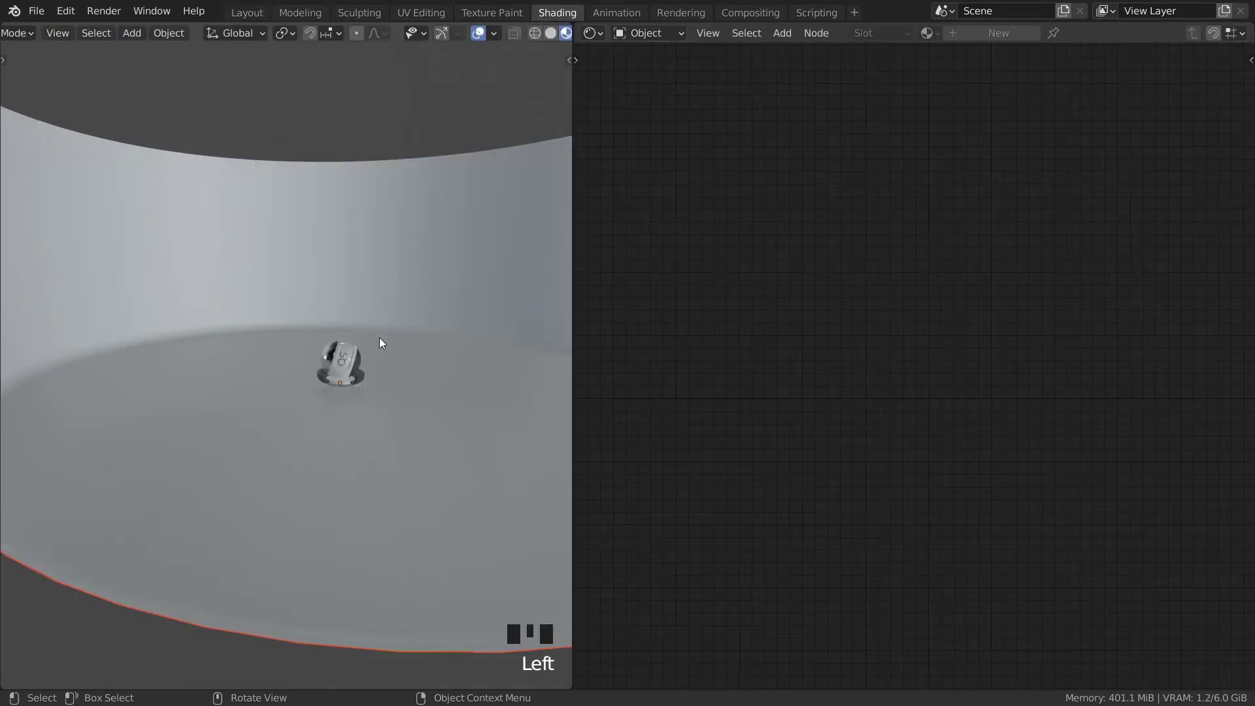
left_click(417, 302)
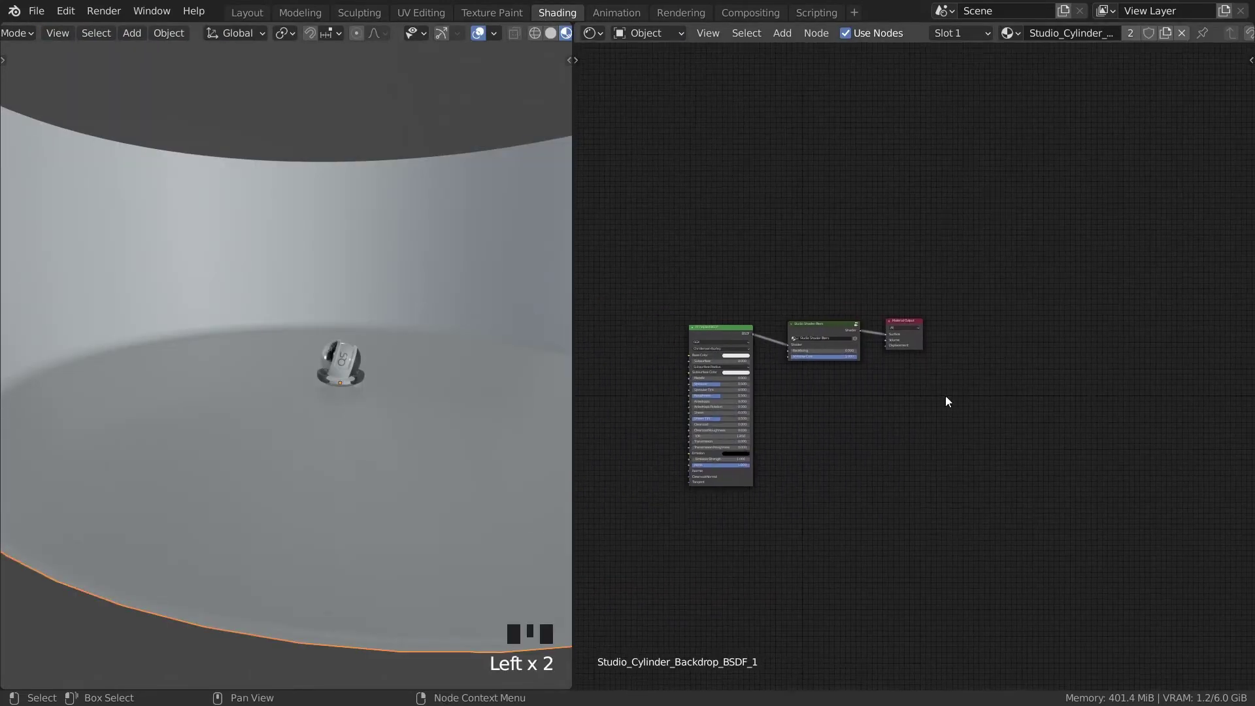
left_click_drag(862, 322, 846, 318)
scroll(825, 379, "up", 2)
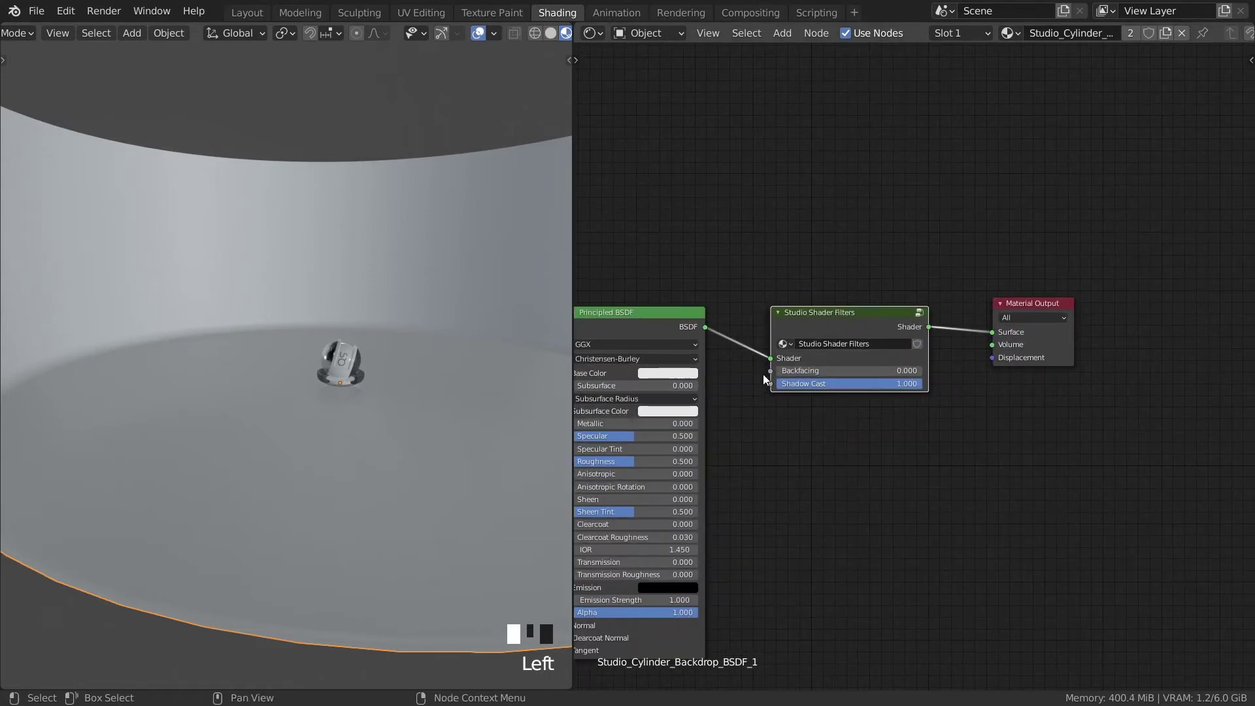
Try Backfacing at 1.000 in the Studio Shader Filters node, view the backdrop's outer wall, and return Backfacing to 0.000
left_click_drag(841, 373, 923, 371)
scroll(389, 317, "down", 3)
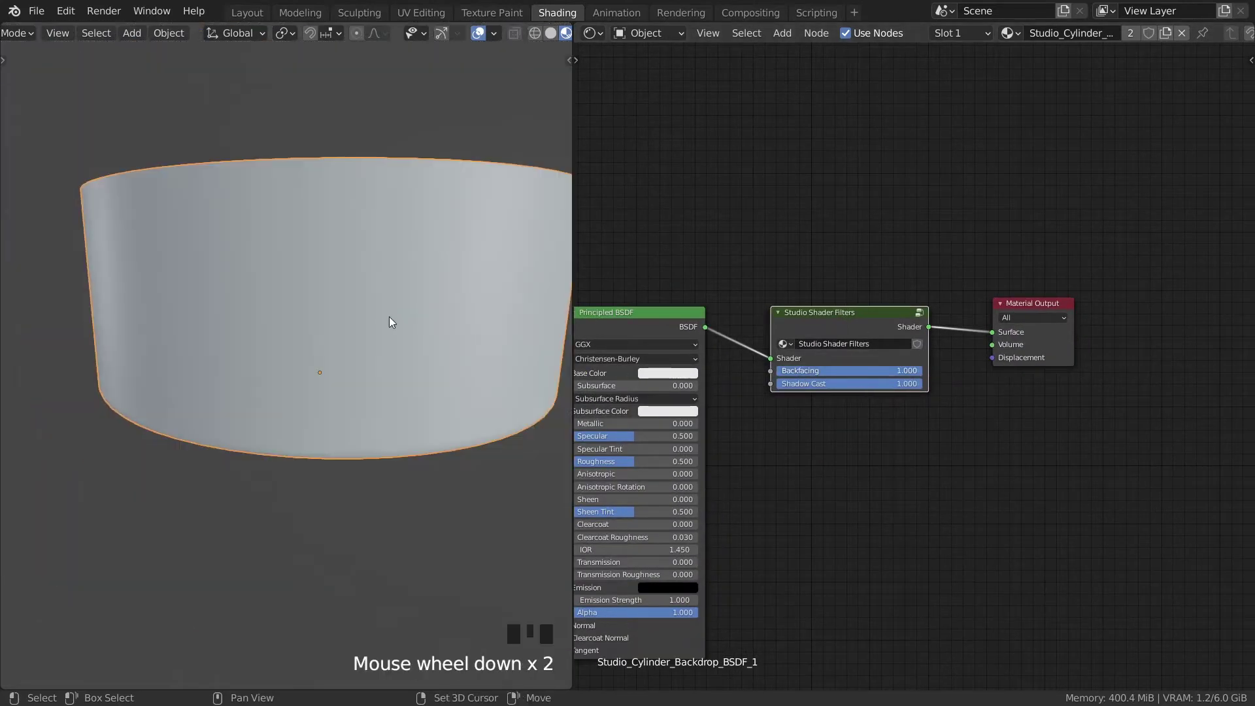
middle_click_drag(418, 321, 392, 353, "shift")
middle_click_drag(392, 354, 395, 387)
left_click_drag(858, 371, 719, 372)
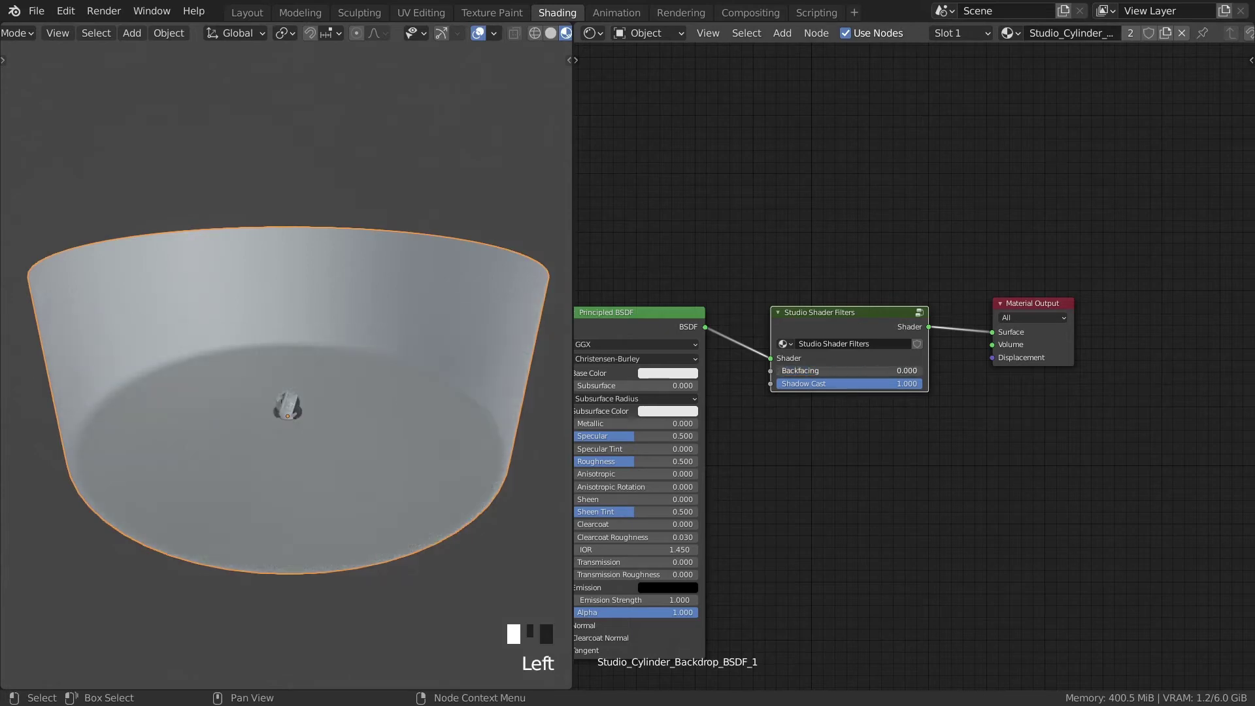
Set the backdrop's Shadow Cast to 0.000 with the viewport in Rendered shading and examine the lighting around the shader ball
mouse_move(848, 383)
left_mouse_down()
mouse_move(765, 384)
mouse_move(857, 384)
left_mouse_up()
key("z")
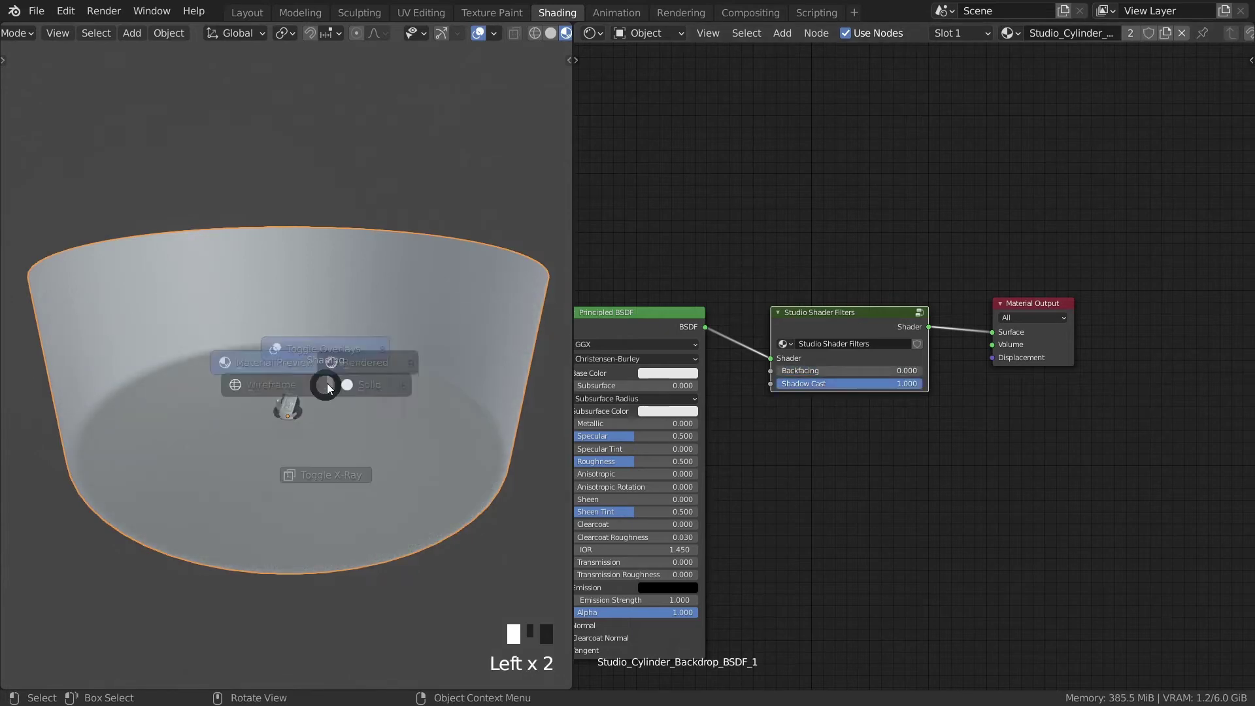
left_click(392, 332)
middle_click_drag(401, 332, 380, 388)
middle_click_drag(527, 391, 535, 372, "shift")
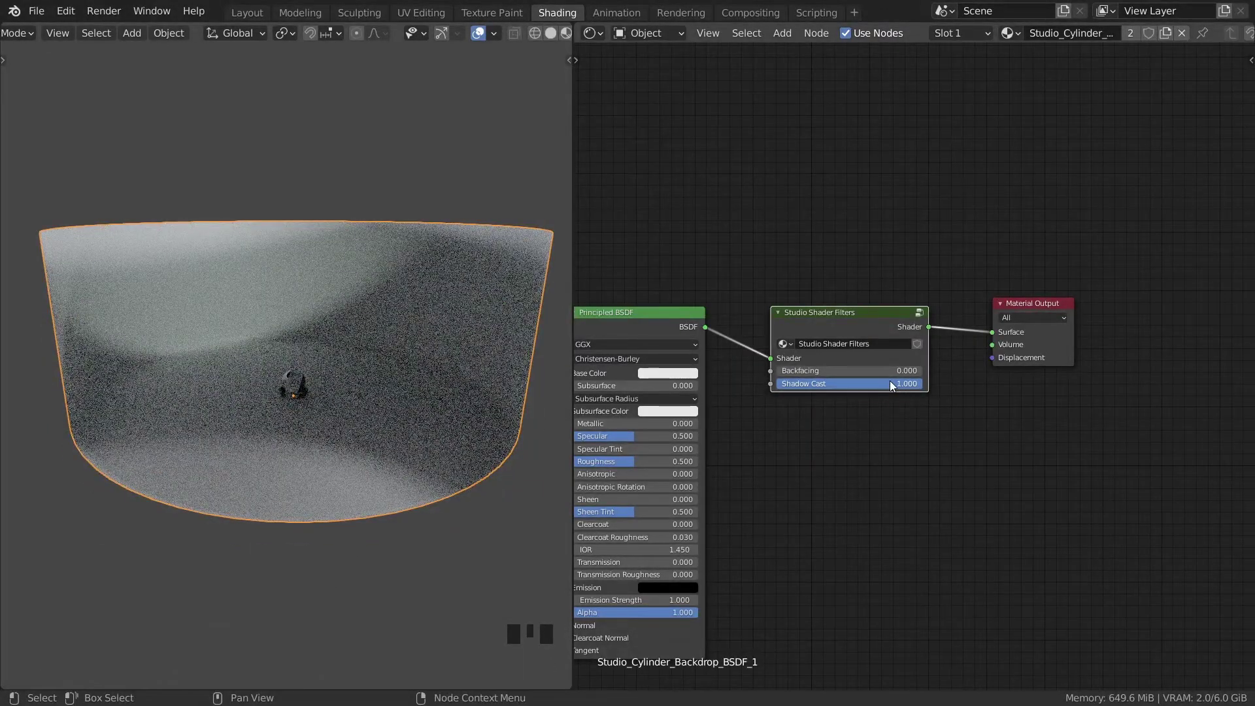
left_click_drag(890, 384, 775, 383)
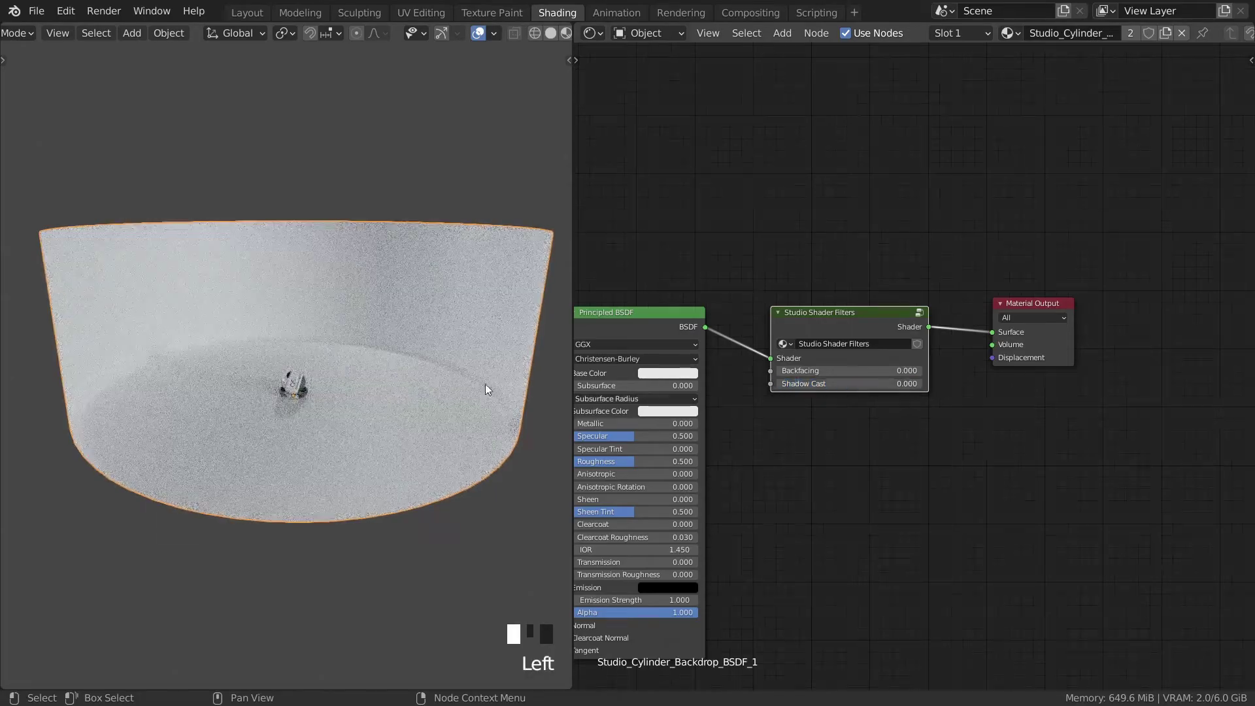
scroll(319, 406, "up", 3)
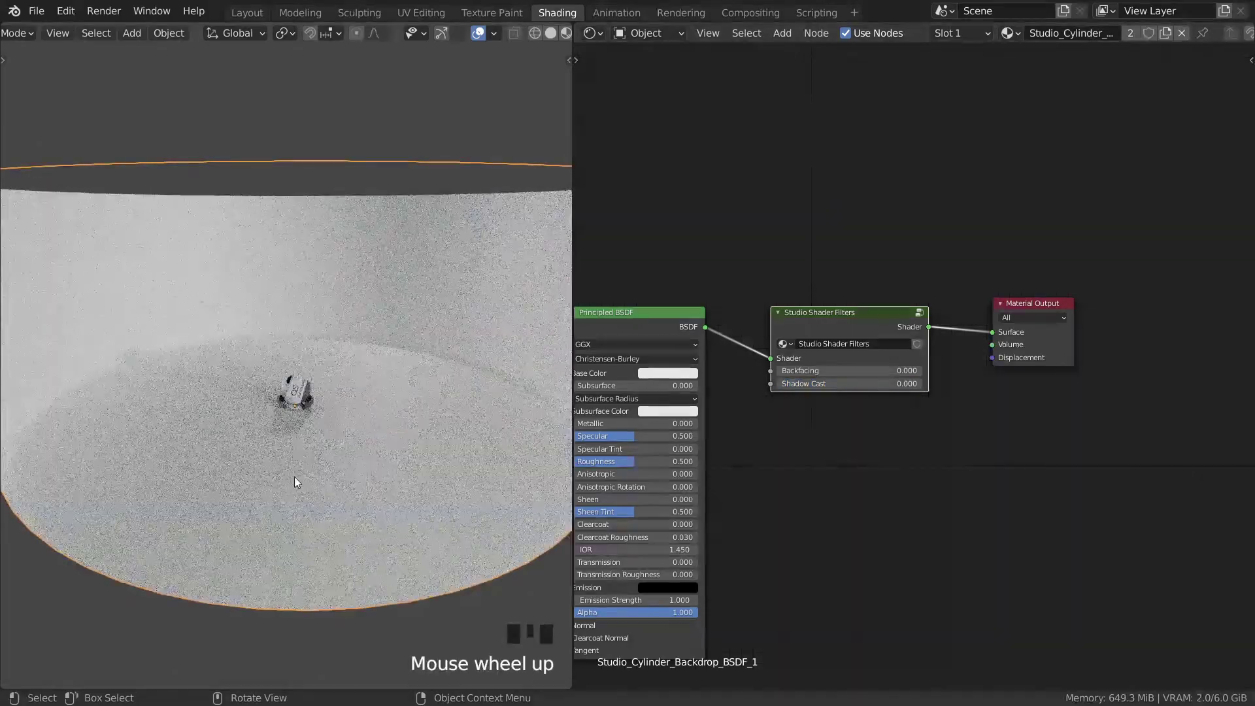
scroll(296, 458, "up", 2)
scroll(301, 419, "down", 2)
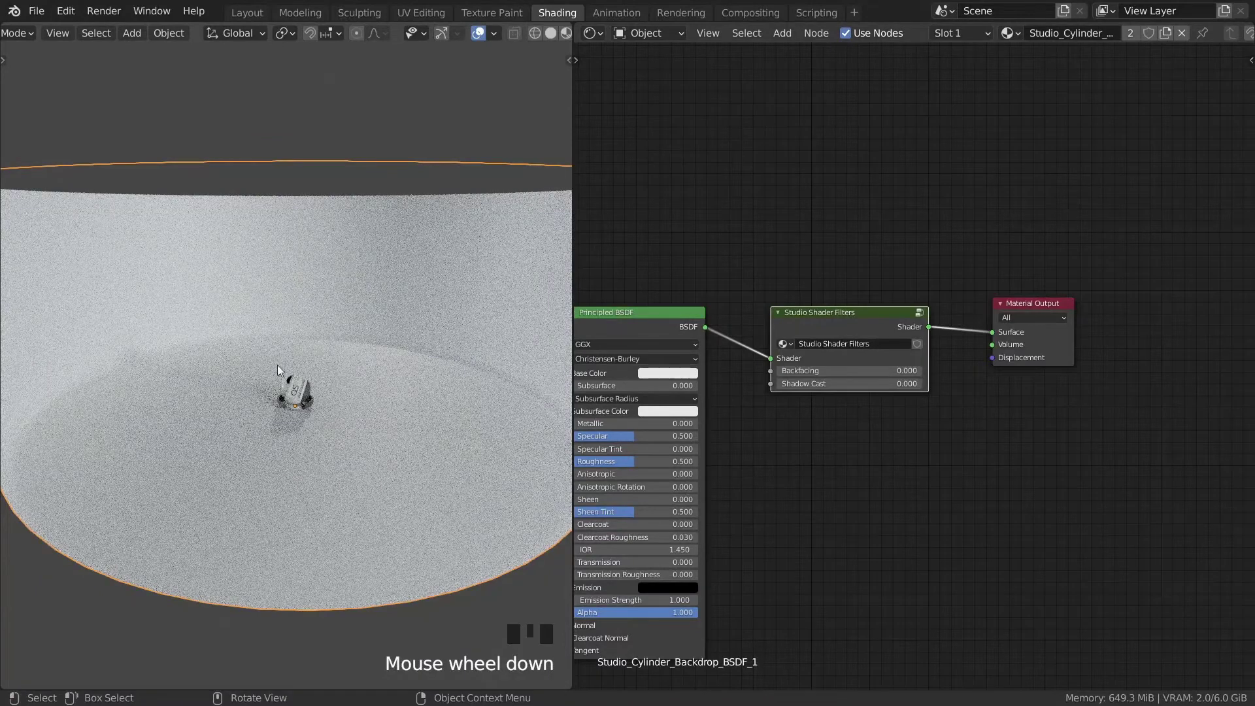
scroll(278, 364, "down", 2)
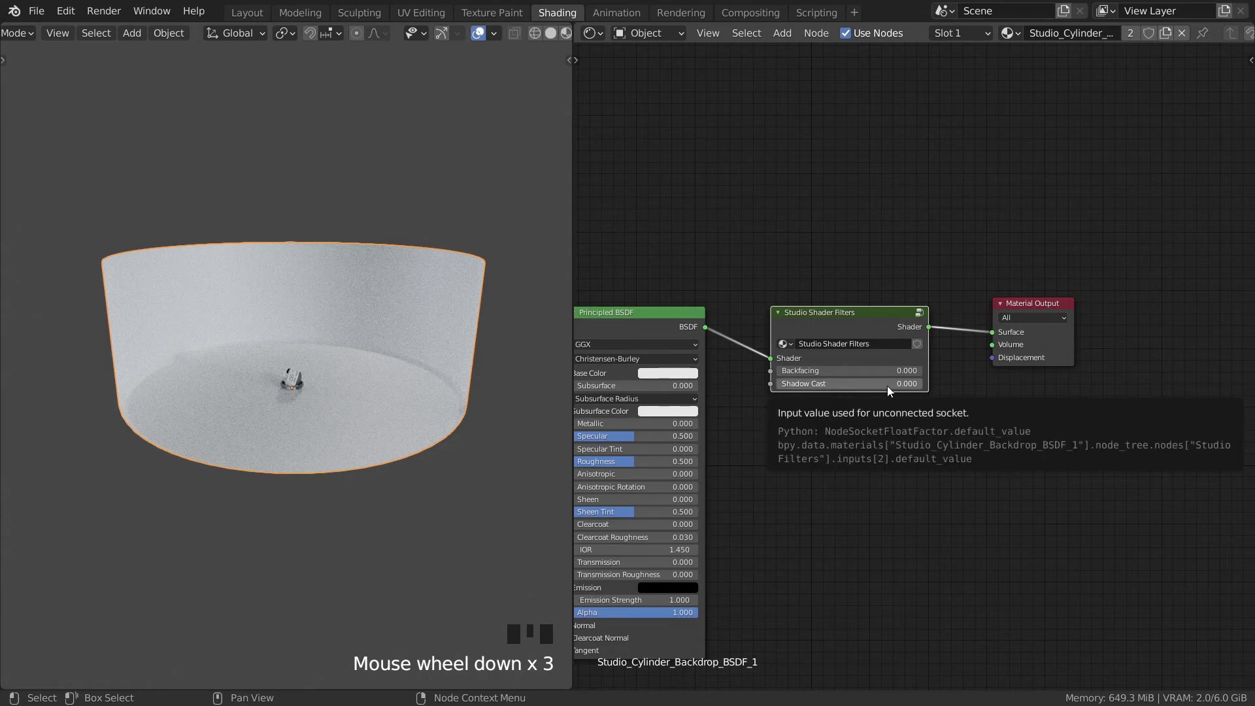
mouse_move(888, 386)
left_mouse_down()
mouse_move(968, 385)
mouse_move(876, 386)
left_mouse_up()
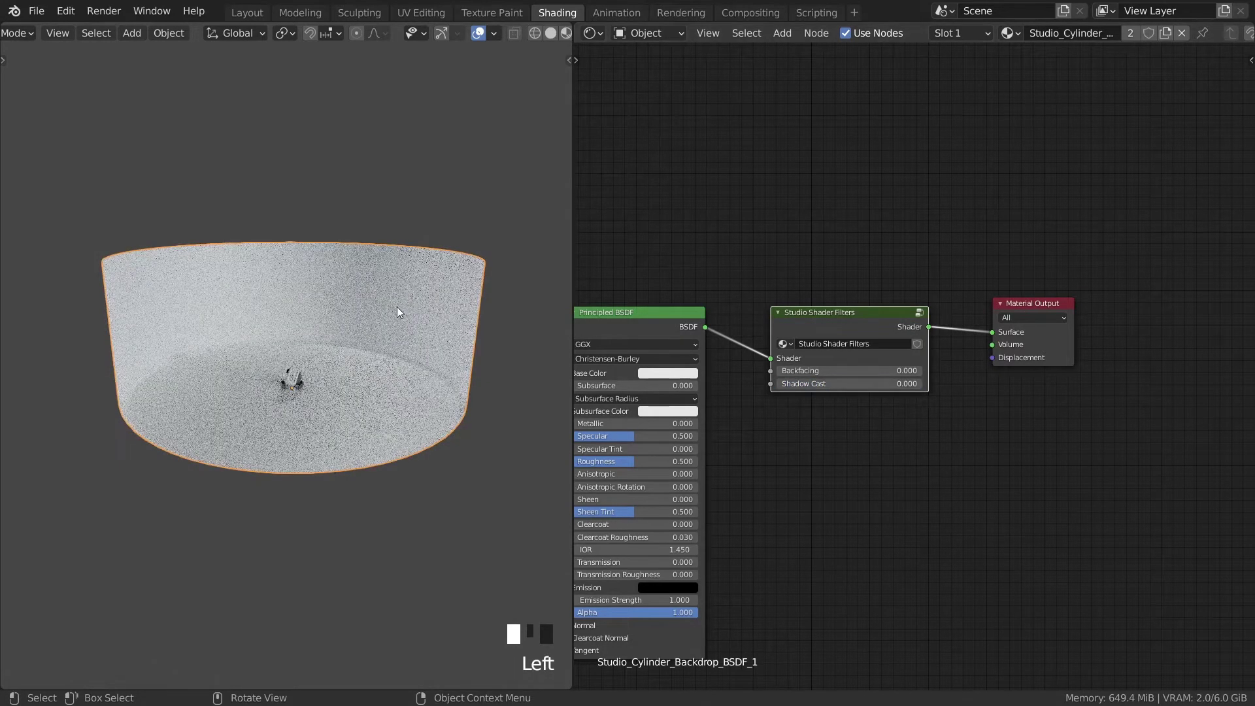
Replace the cylinder with the Studio Geometric background in the Layout workspace and view its diamond-patterned wall up close
left_click(247, 12)
middle_click_drag(634, 405, 550, 422)
left_click(1104, 145)
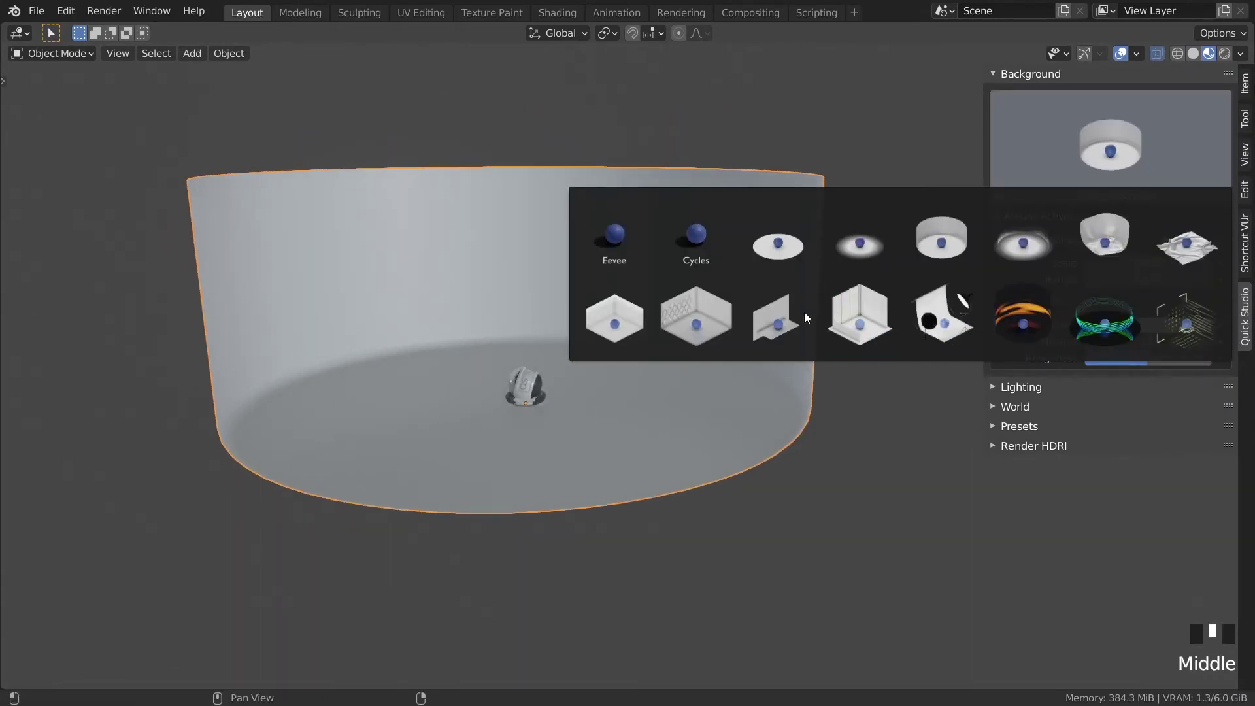
left_click(688, 323)
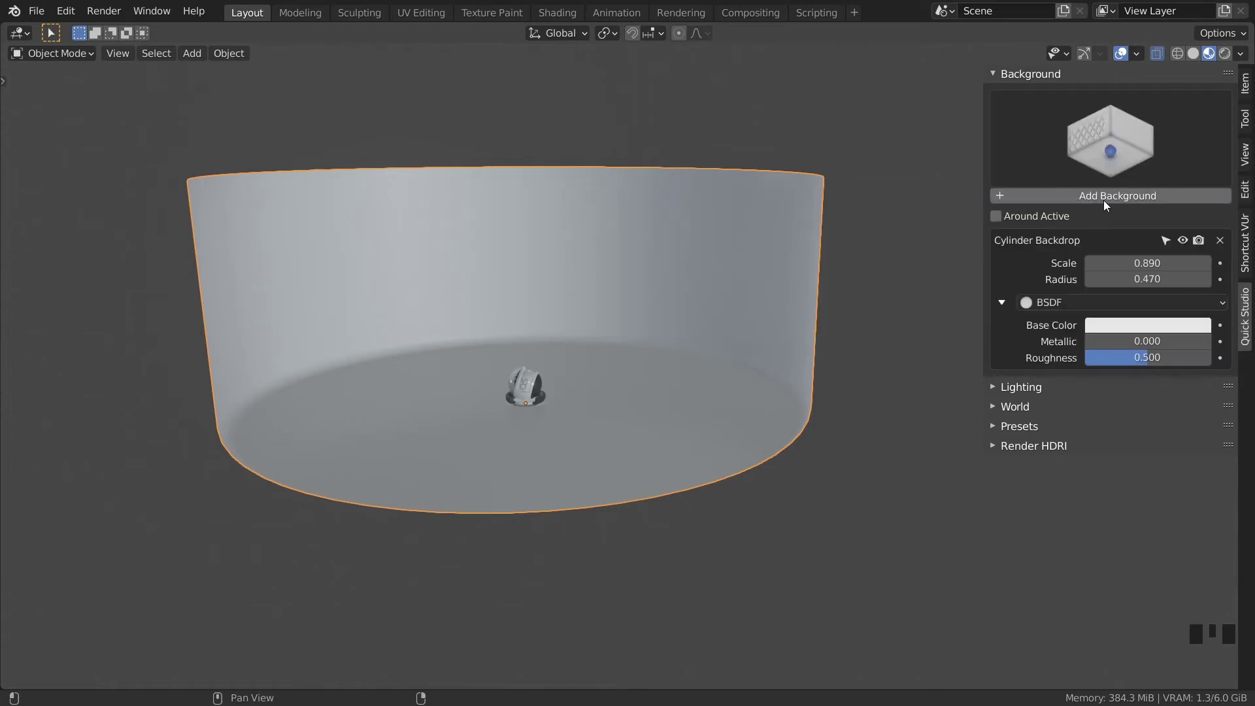
left_click(1094, 198)
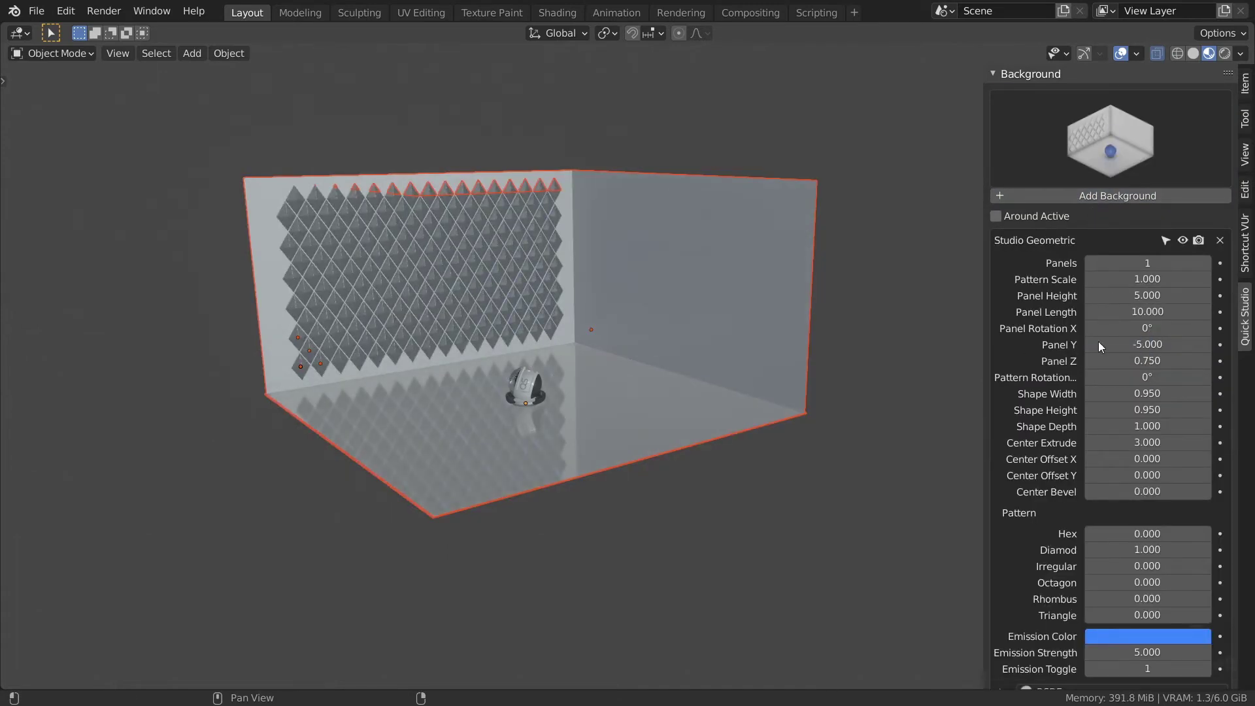
scroll(1049, 490, "down", 4)
scroll(1054, 481, "up", 2)
middle_click_drag(516, 346, 416, 328)
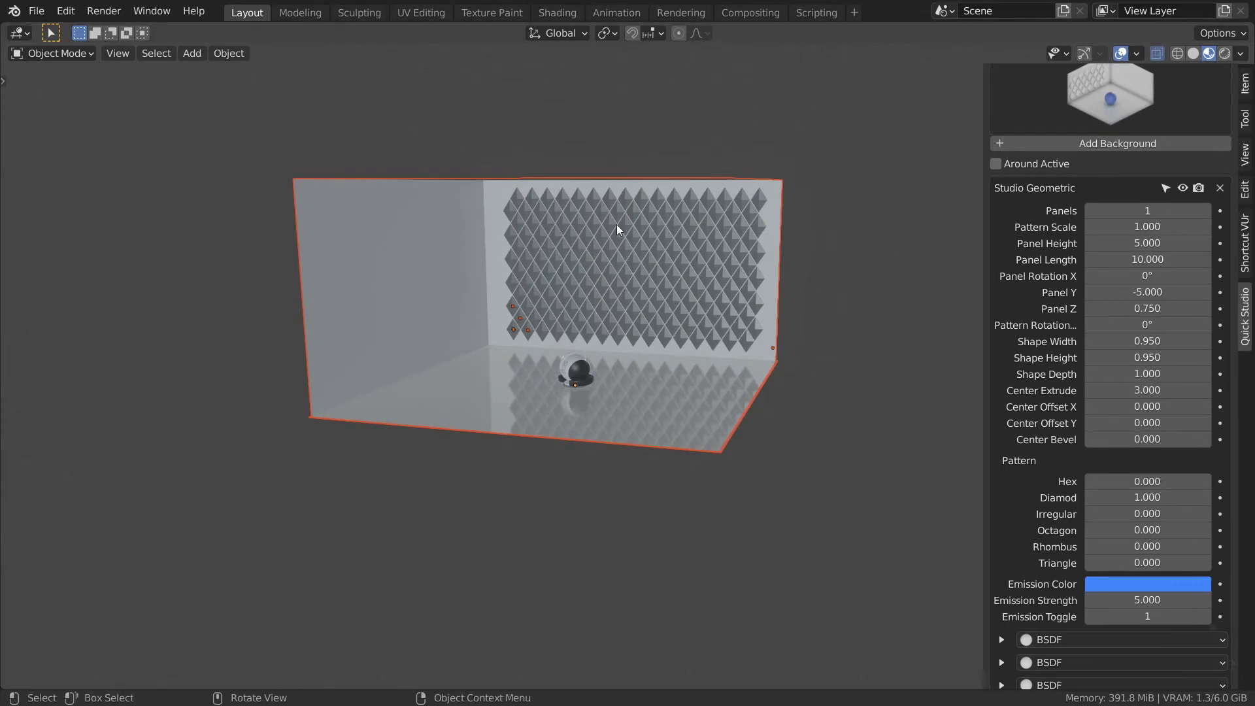
scroll(625, 249, "up", 5)
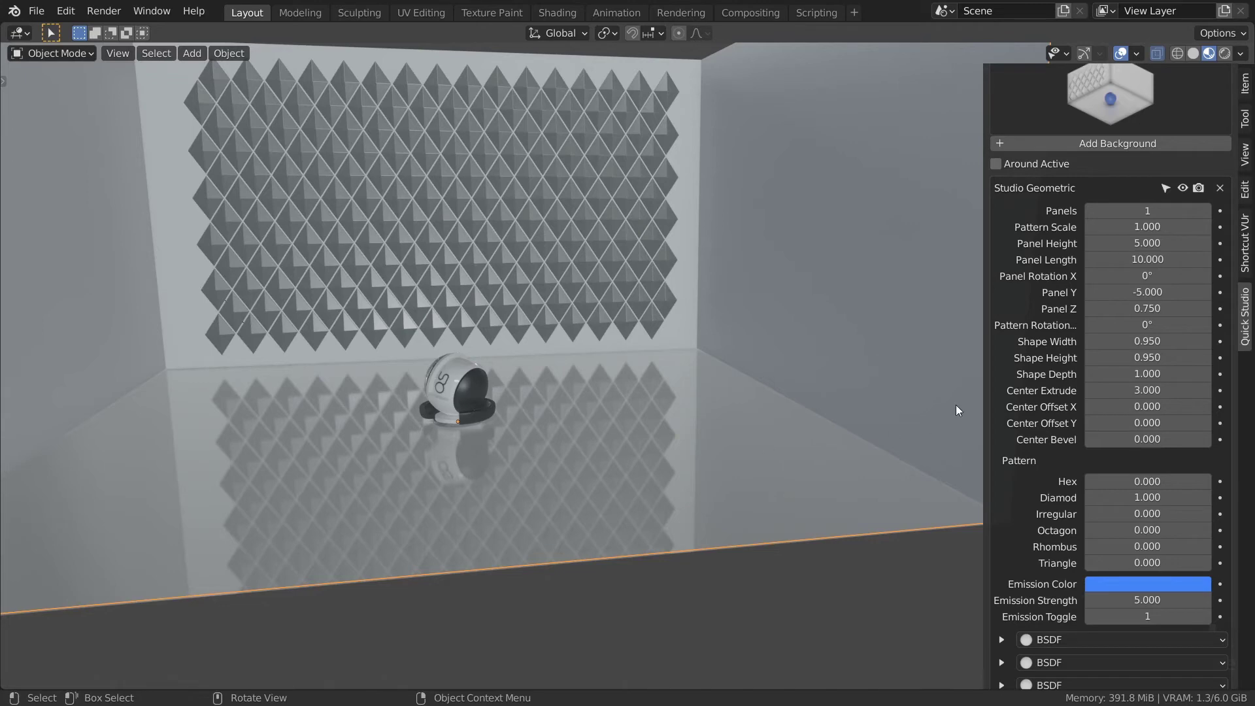
Try a different Panels count on the Studio Geometric background, view the walls, and return Panels to 1
middle_click_drag(569, 345, 590, 371, "shift")
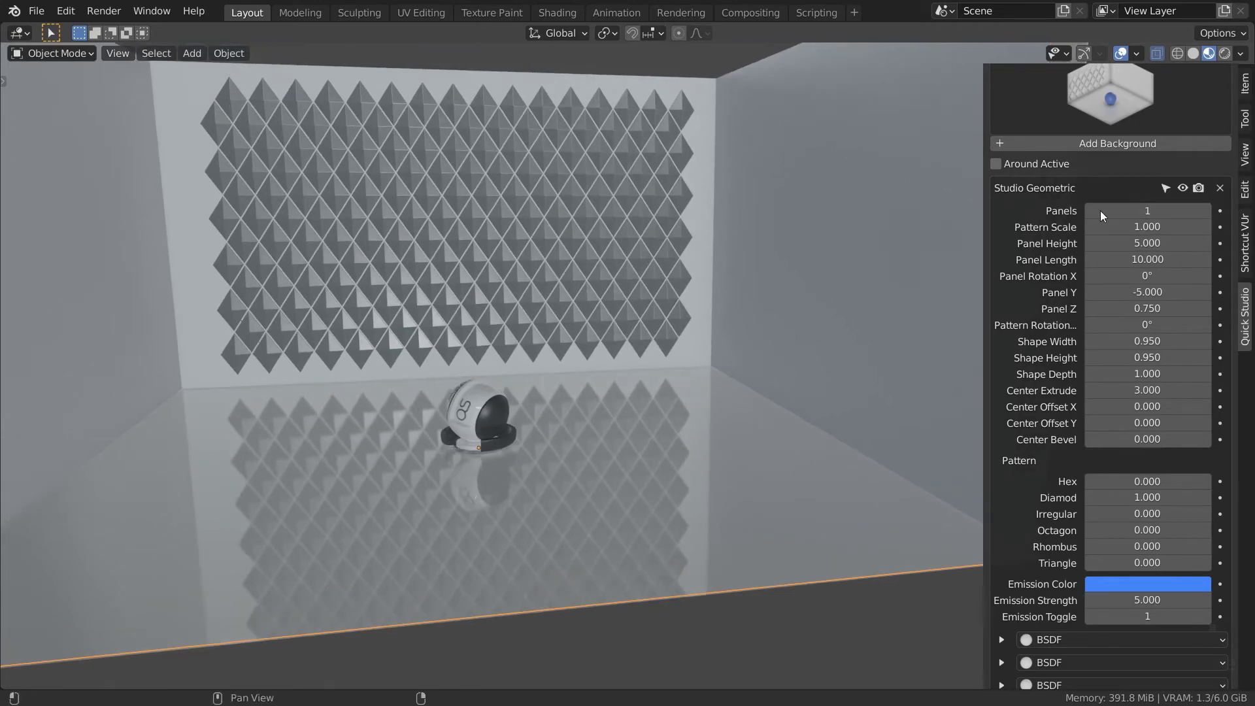
left_click_drag(1126, 213, 1148, 213)
scroll(628, 311, "down", 6)
middle_click_drag(628, 312, 835, 345)
left_click_drag(1148, 214, 1126, 214)
middle_click_drag(729, 357, 596, 339)
scroll(566, 309, "up", 2)
scroll(597, 340, "up", 3)
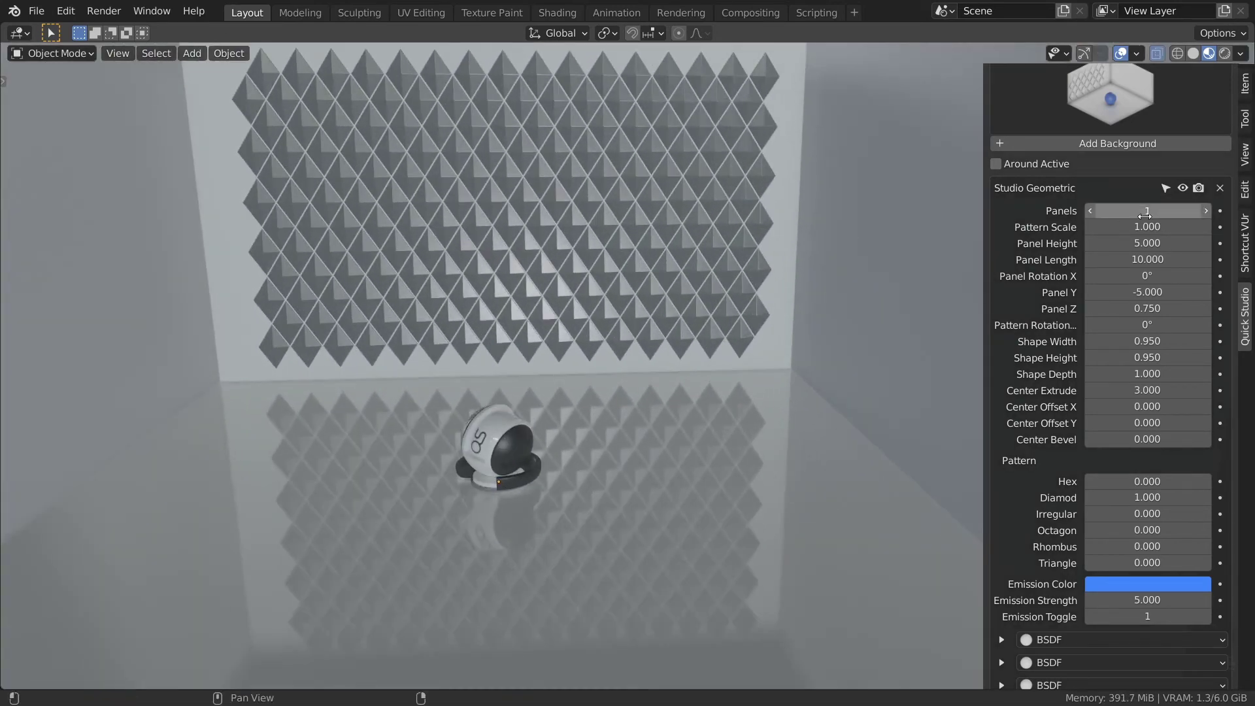
Set the wall panel's Panel Height to 3.760, Panel Length to 8.570, Panel Y to -4.420 and Panel Z to 1.480
mouse_move(1145, 227)
left_mouse_down()
mouse_move(1115, 227)
mouse_move(1145, 227)
left_mouse_up()
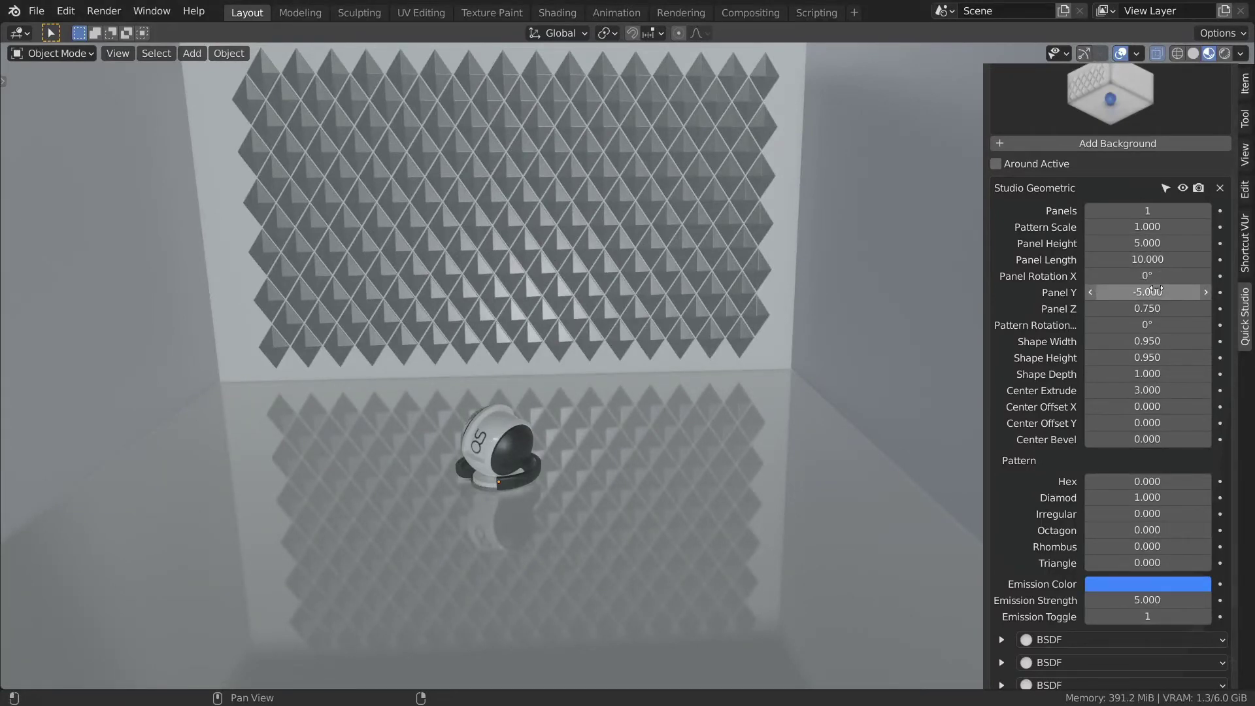
left_click_drag(1151, 243, 1189, 308)
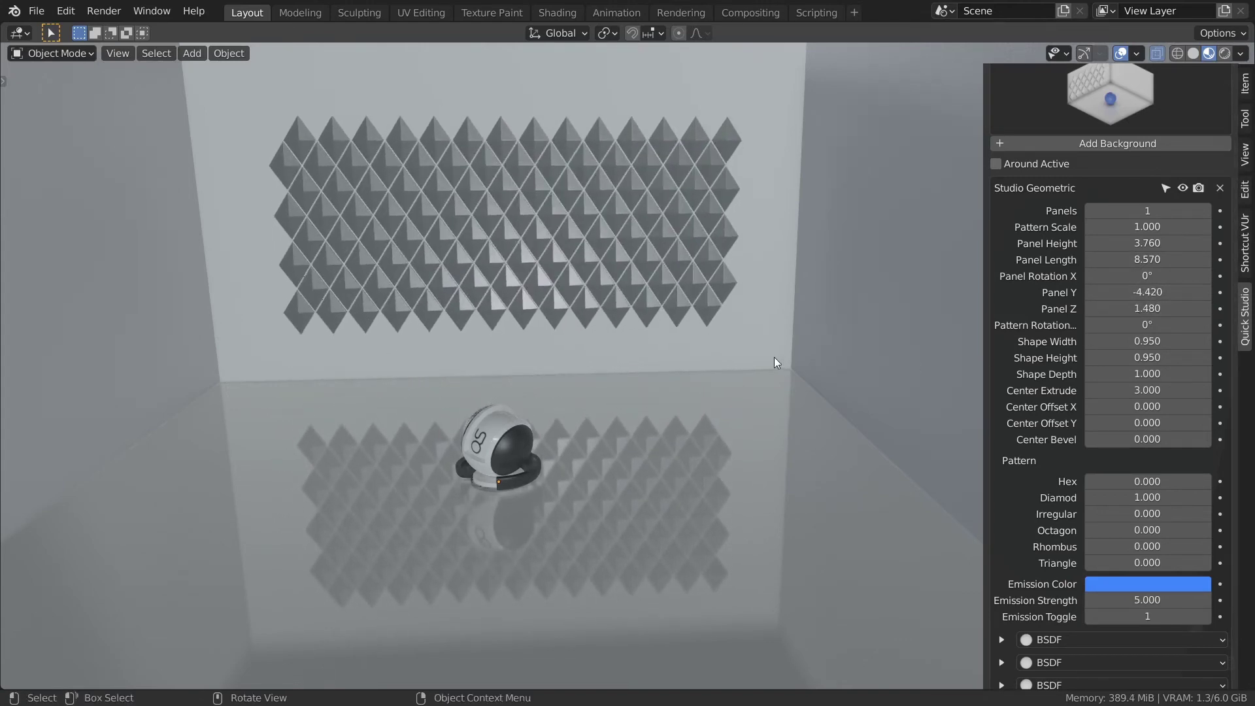
scroll(776, 359, "down", 2)
middle_click_drag(776, 359, 653, 327)
scroll(654, 327, "up", 6)
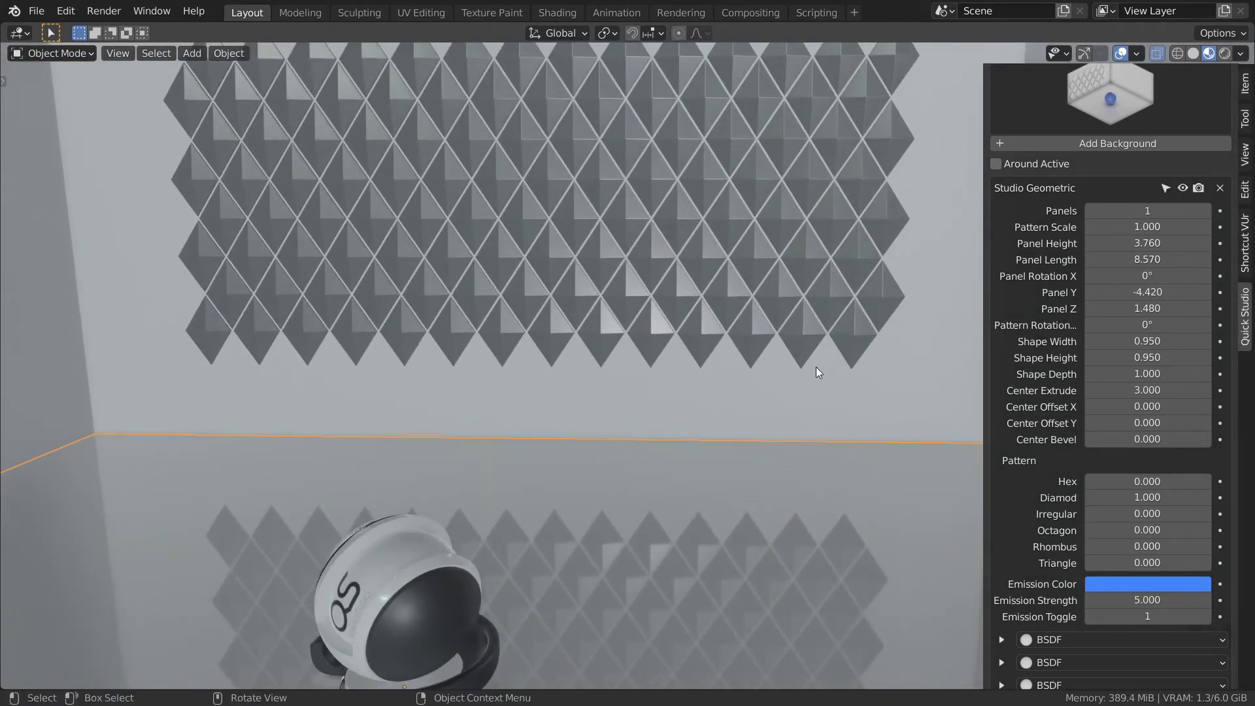
scroll(693, 323, "down", 3)
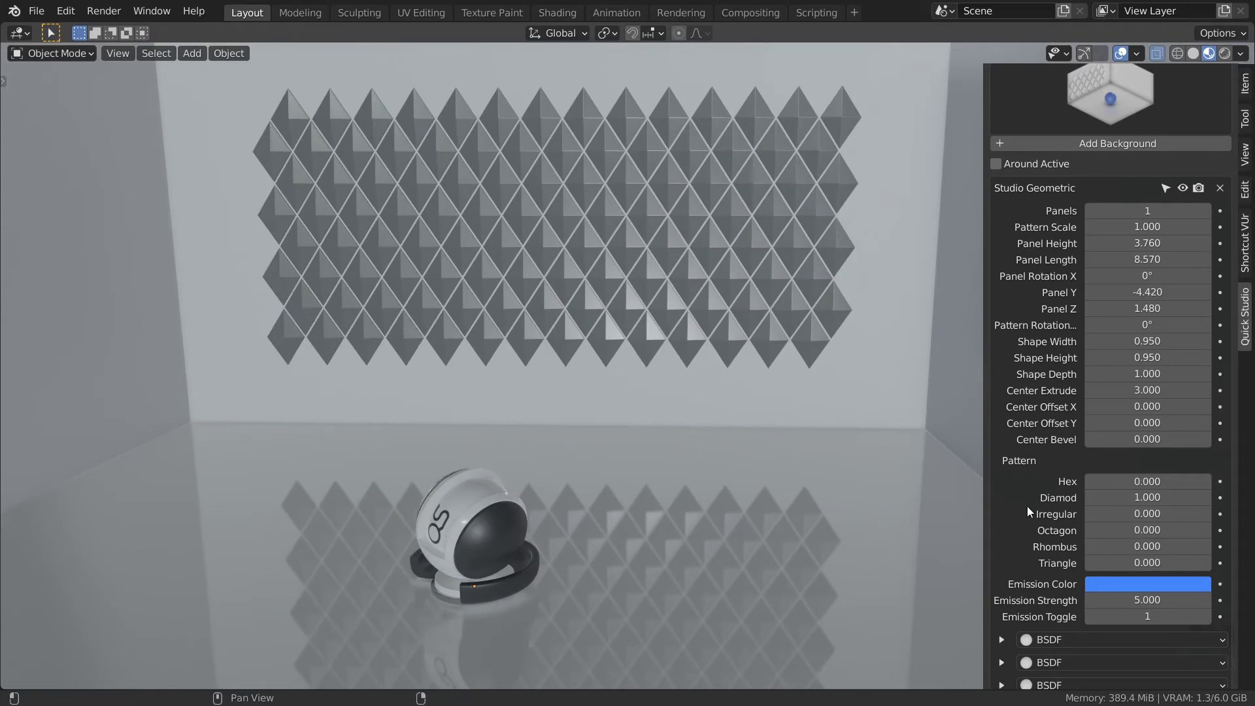
Change the wall pattern to hexagons by setting Diamod to 0.000 and Hex to 1.000
left_click_drag(1152, 498, 1084, 498)
middle_click_drag(665, 349, 642, 321)
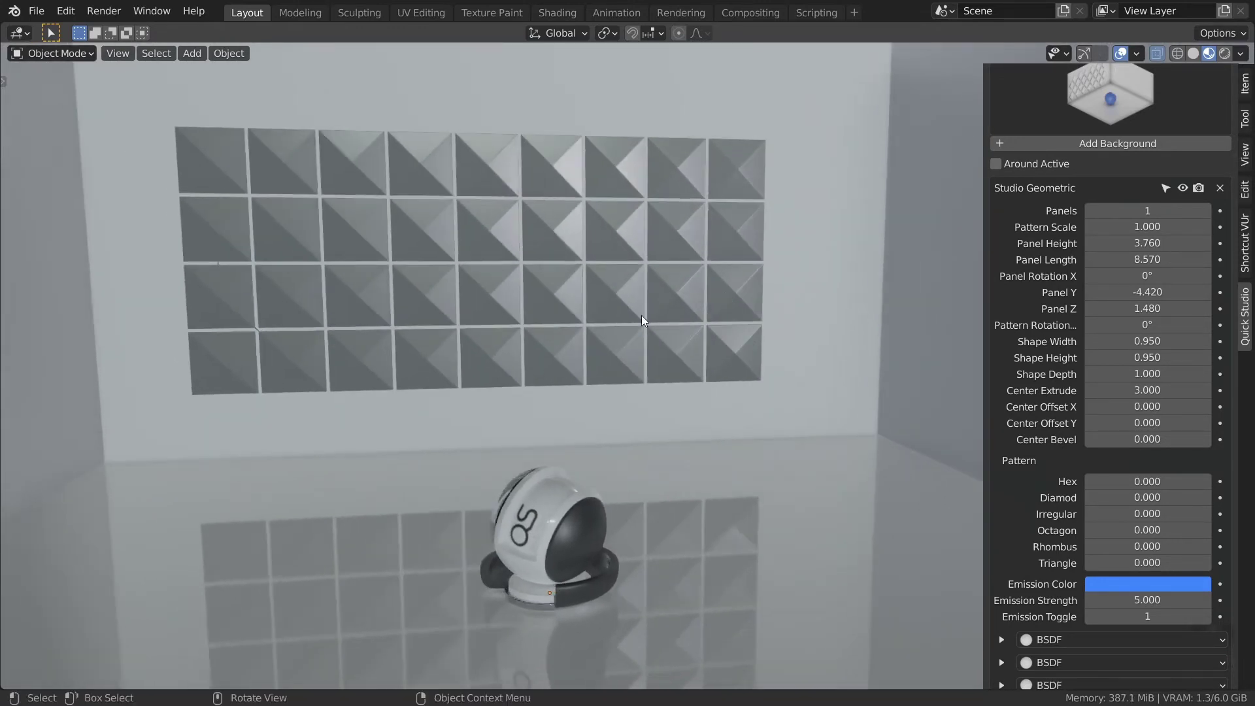
left_click_drag(1099, 481, 1127, 481)
middle_click_drag(634, 367, 715, 392)
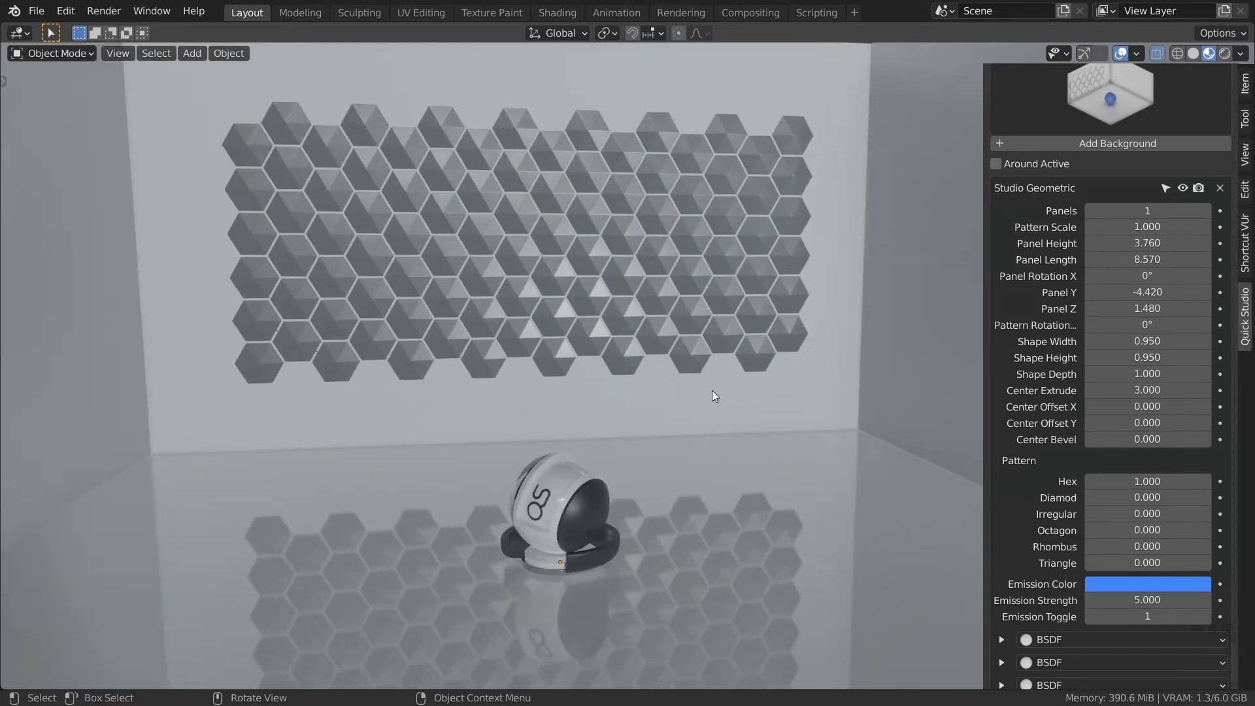
Return the Hex pattern value to 0.000 and leave Octagon at 0.000 for a square-tile wall
left_click_drag(1156, 482, 1119, 482)
mouse_move(1136, 532)
left_mouse_down()
mouse_move(1167, 533)
mouse_move(1132, 532)
left_mouse_up()
middle_click_drag(527, 331, 661, 333)
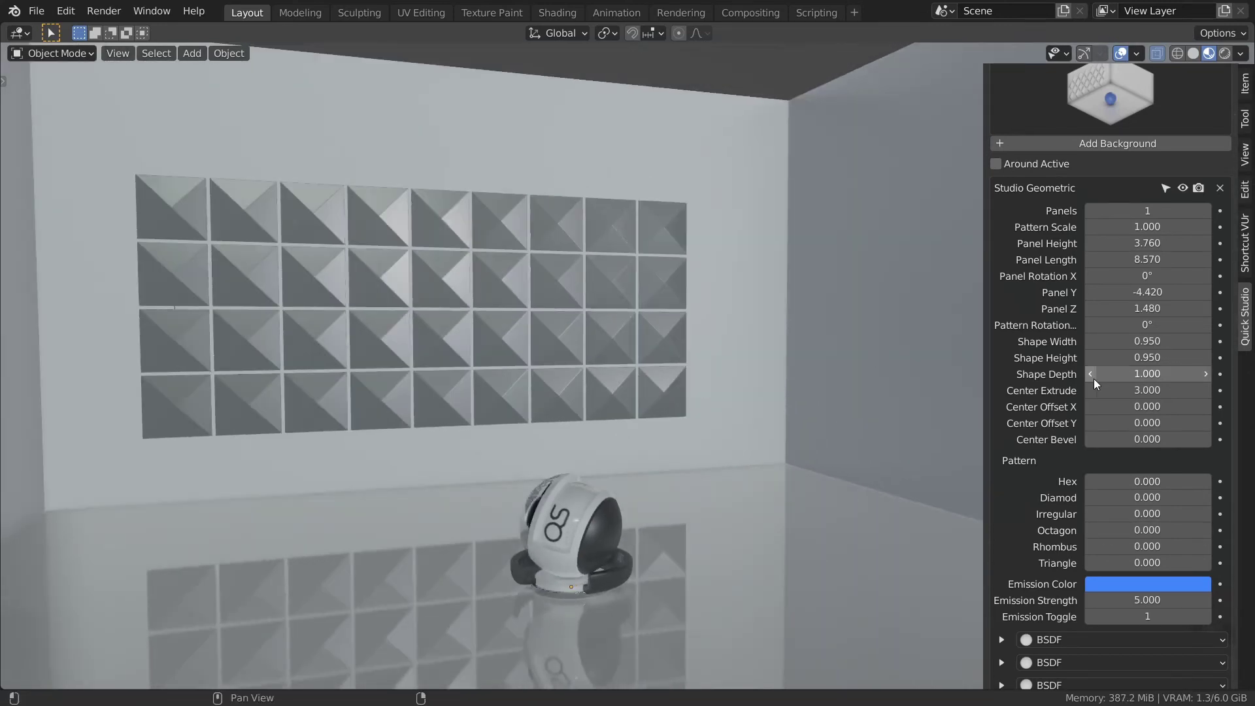
Set Center Extrude to 1.000 on the square tiles and examine the wall up close
middle_click_drag(523, 356, 611, 337, "shift")
scroll(611, 338, "up", 3)
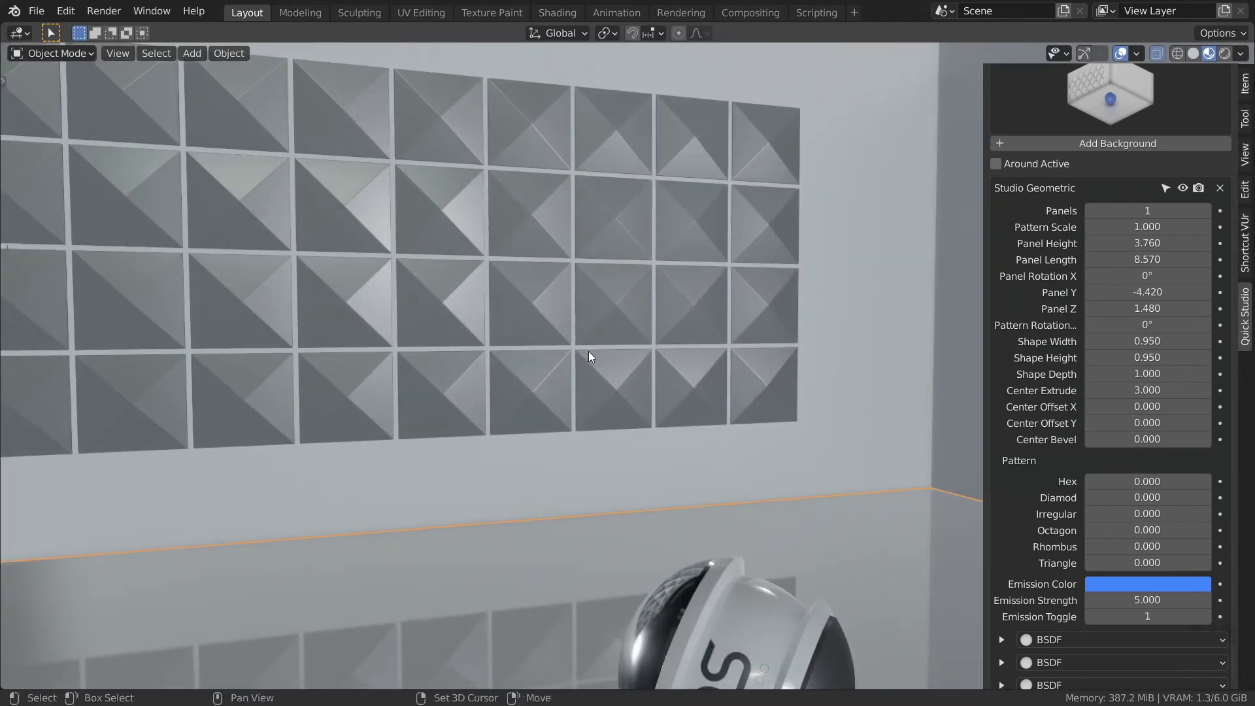
middle_click_drag(484, 298, 517, 366, "shift")
scroll(560, 319, "up", 4)
scroll(647, 329, "down", 4)
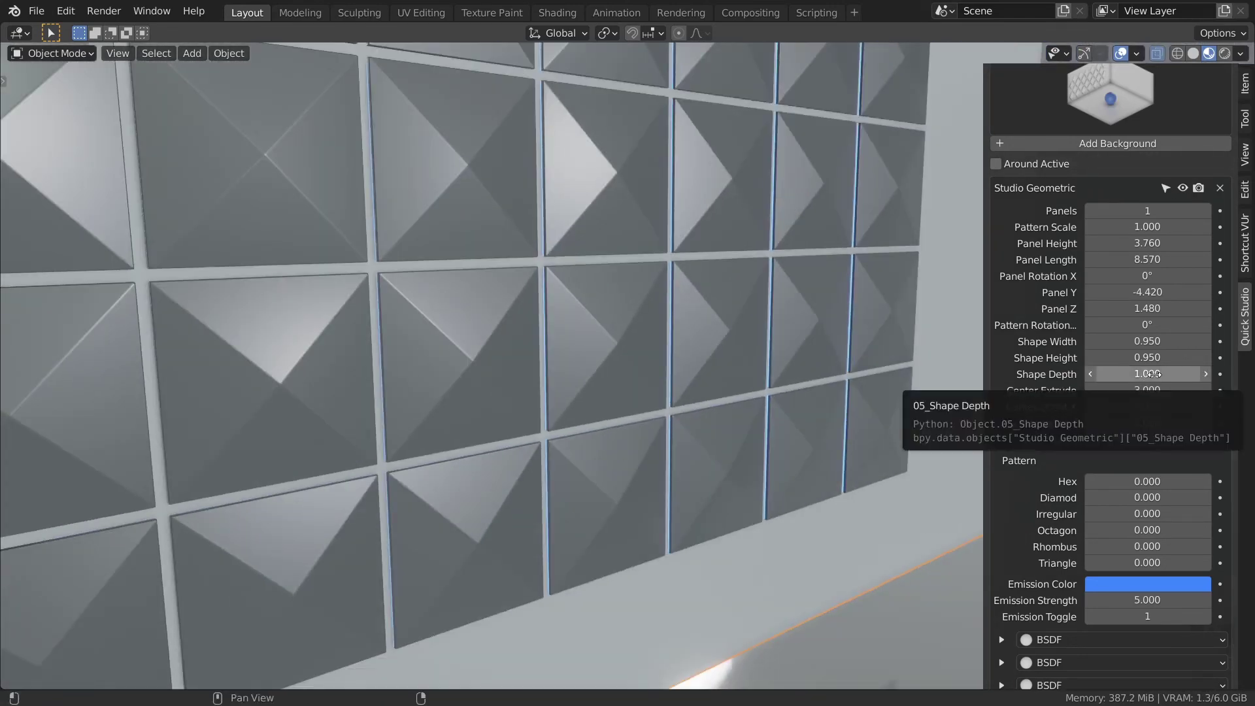
left_click(1150, 392)
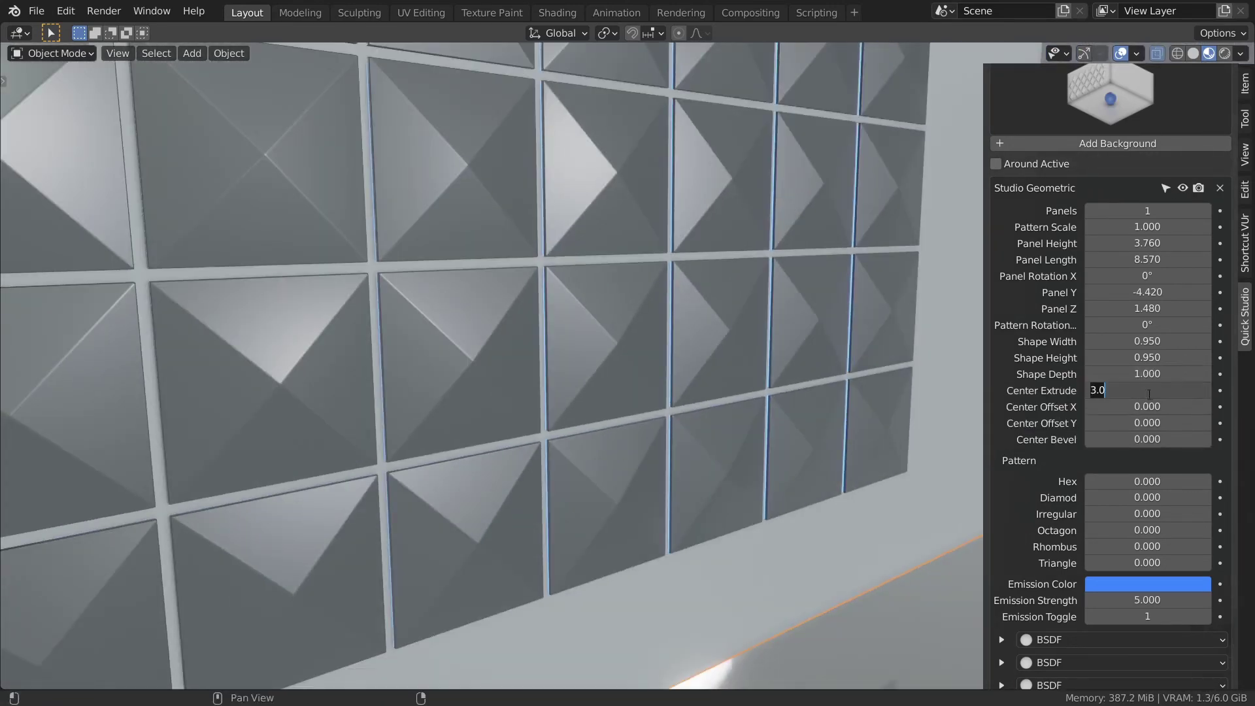
type("1")
key("Return")
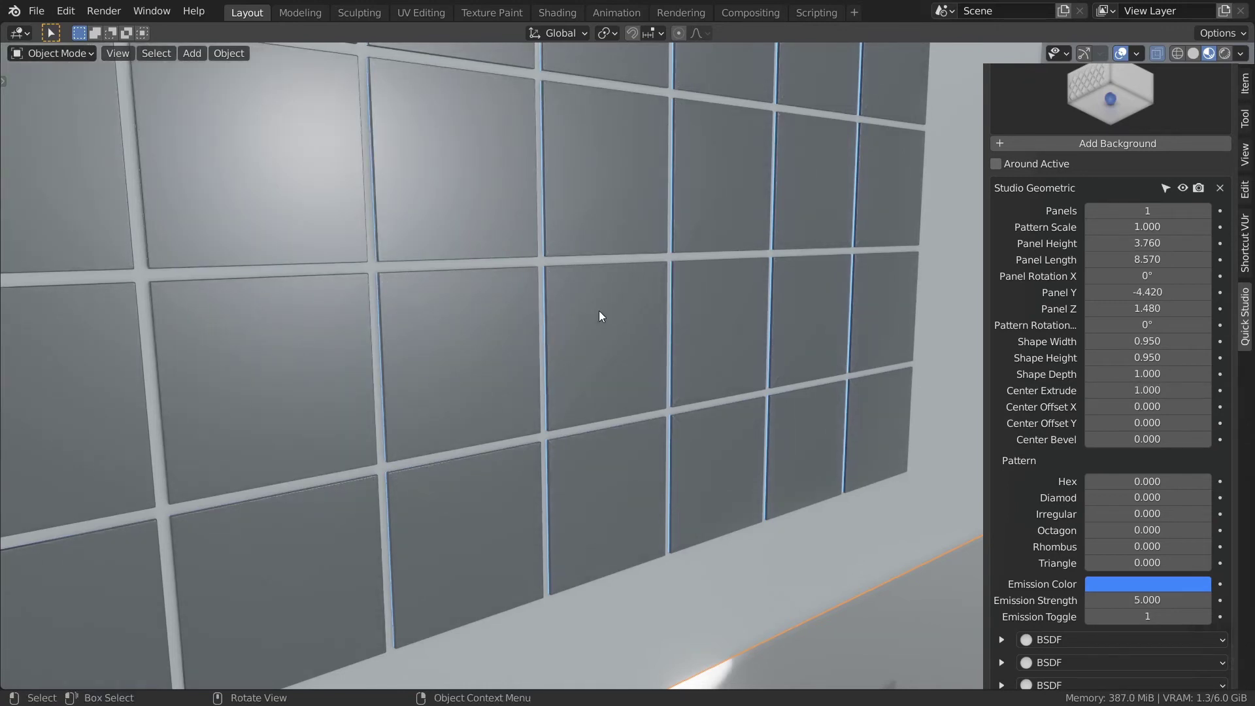
scroll(601, 317, "down", 4)
scroll(477, 309, "up", 2)
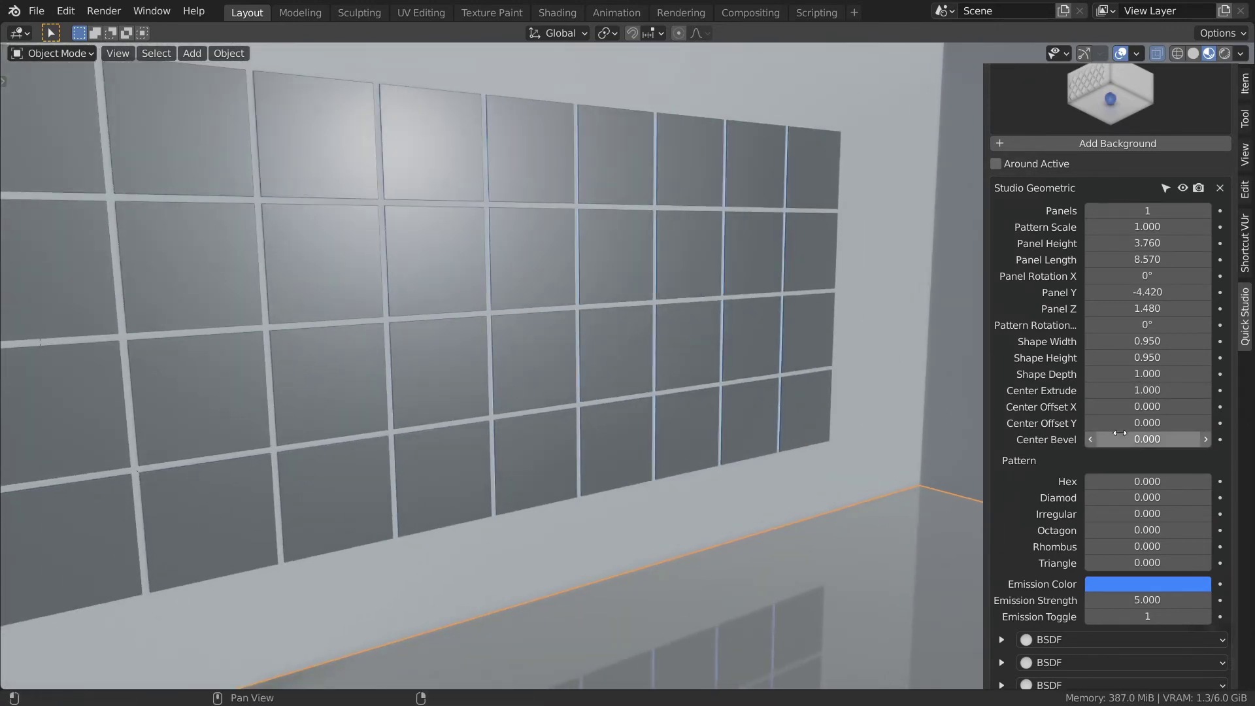
Set Center Extrude to 3.000 and Center Bevel to 0.466 on the square tiles, and view the whole wall
left_click(1148, 390)
type("3")
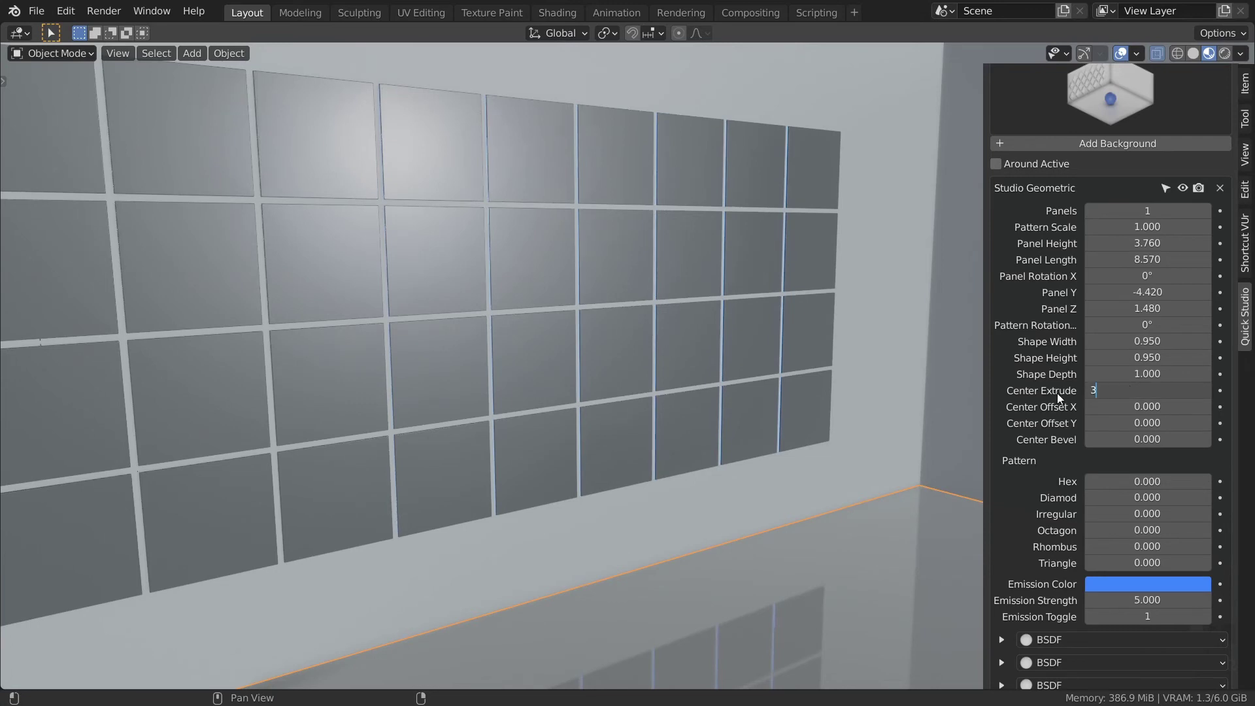
key("Return")
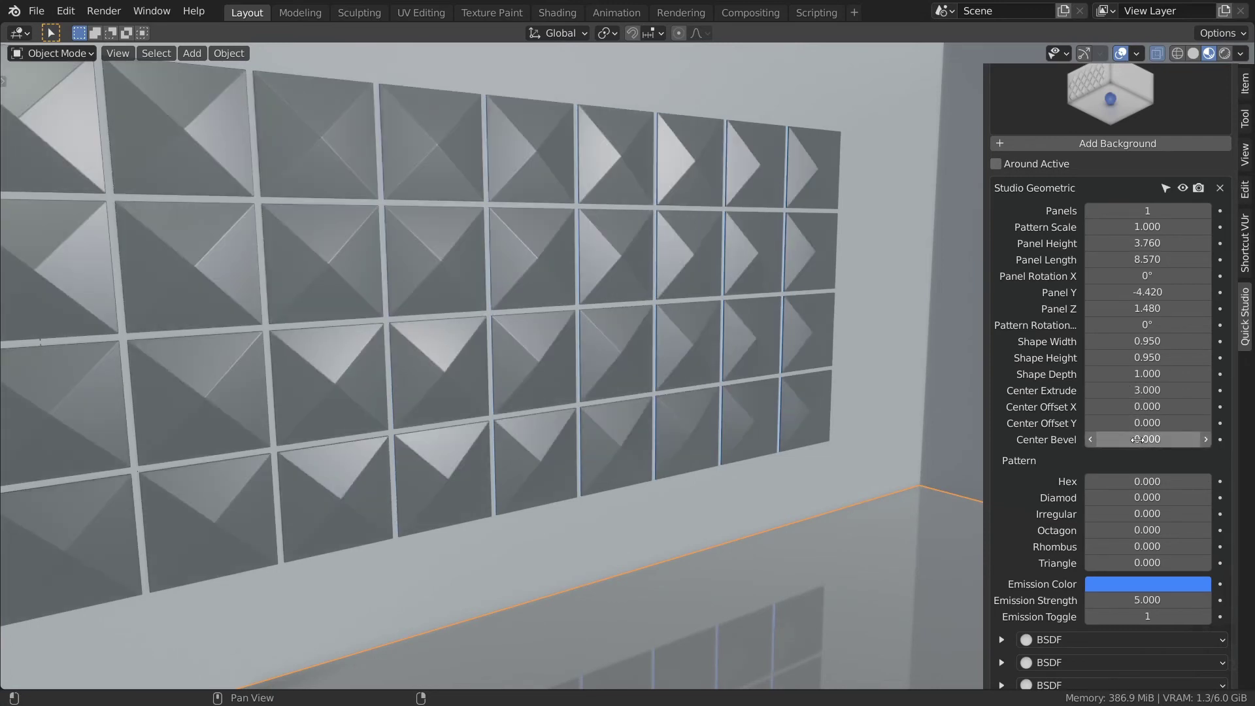
left_click_drag(1139, 442, 1190, 442)
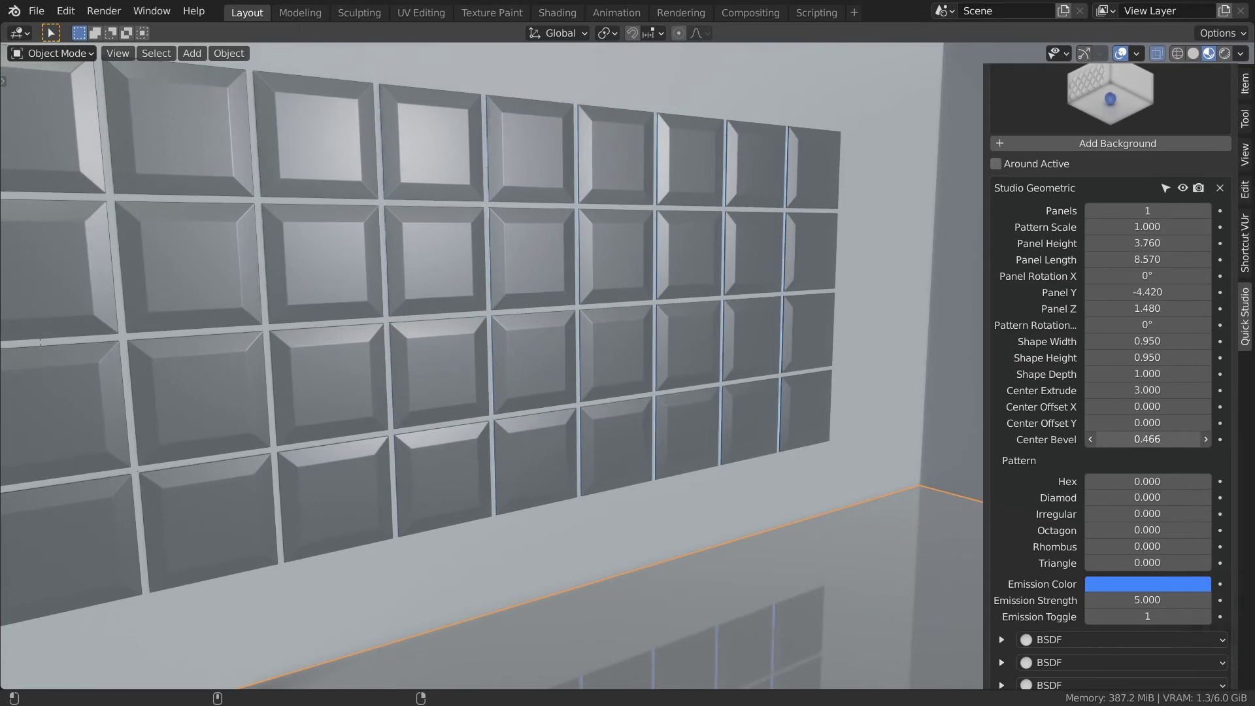
scroll(729, 387, "down", 5)
middle_click_drag(730, 387, 656, 396)
scroll(852, 438, "up", 3)
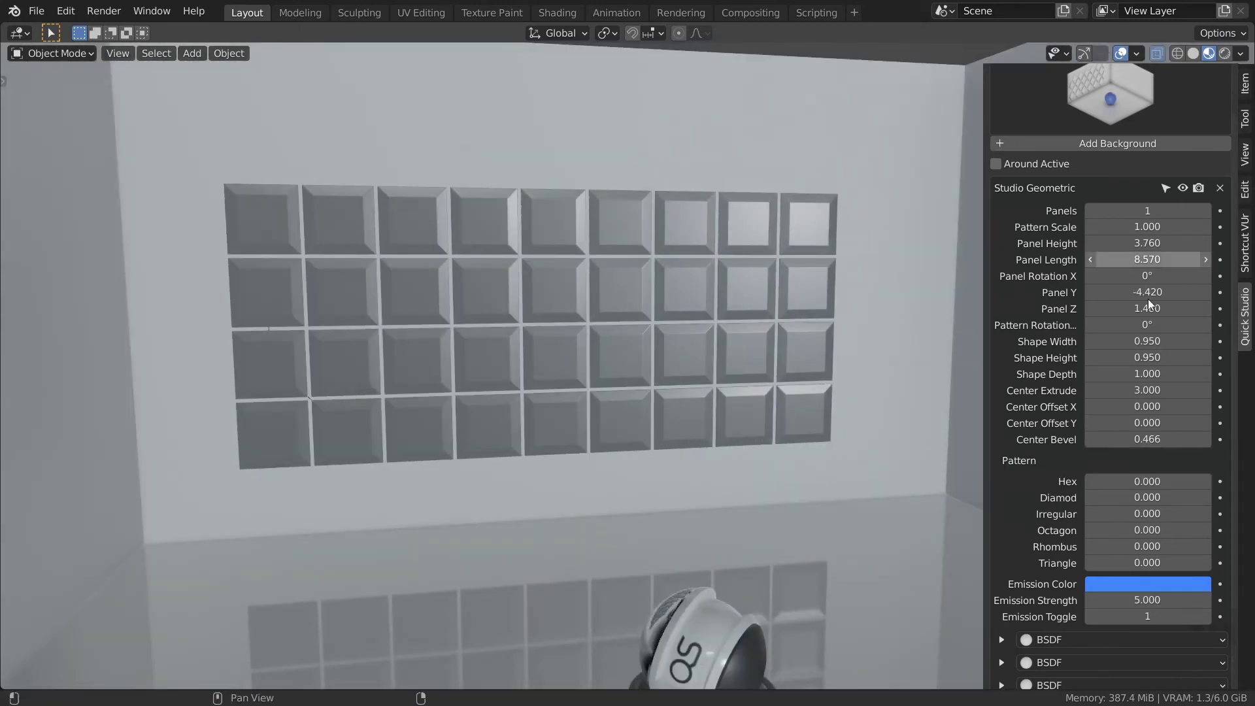
scroll(690, 345, "down", 3)
scroll(627, 378, "up", 1)
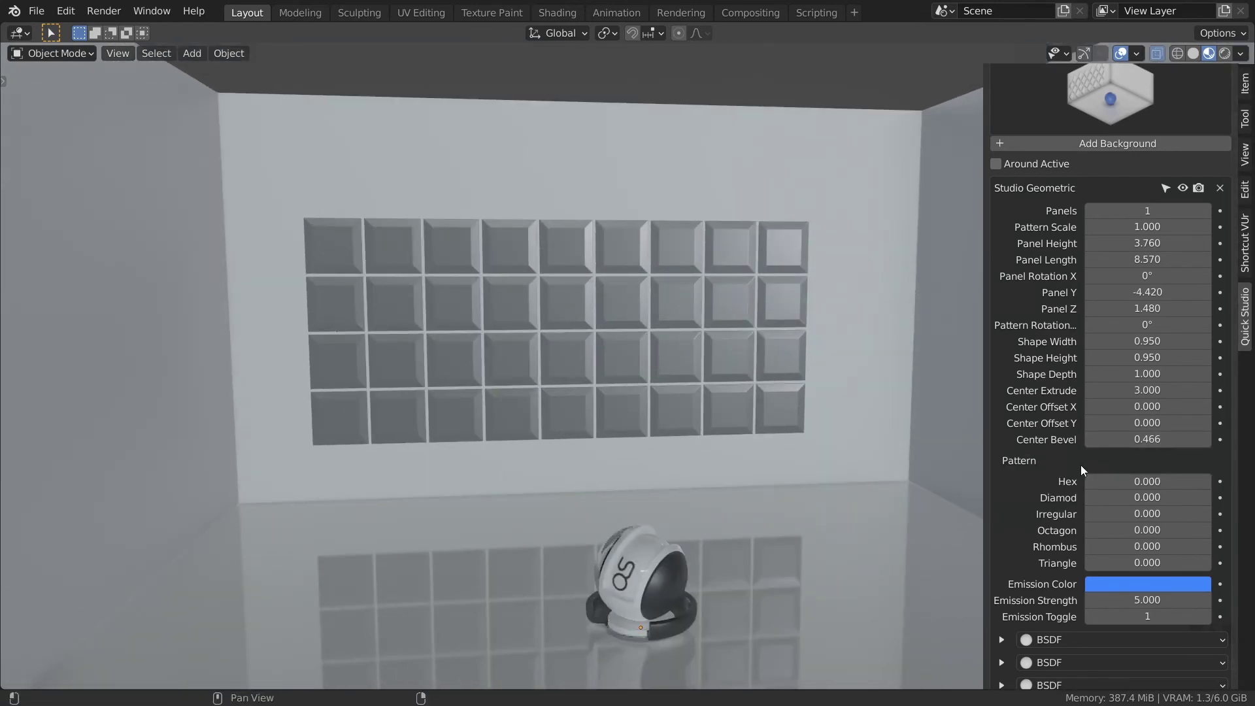
Try the Emission Toggle while viewing the gaps between the bevelled tiles up close, and return it to 1
scroll(1081, 465, "down", 4)
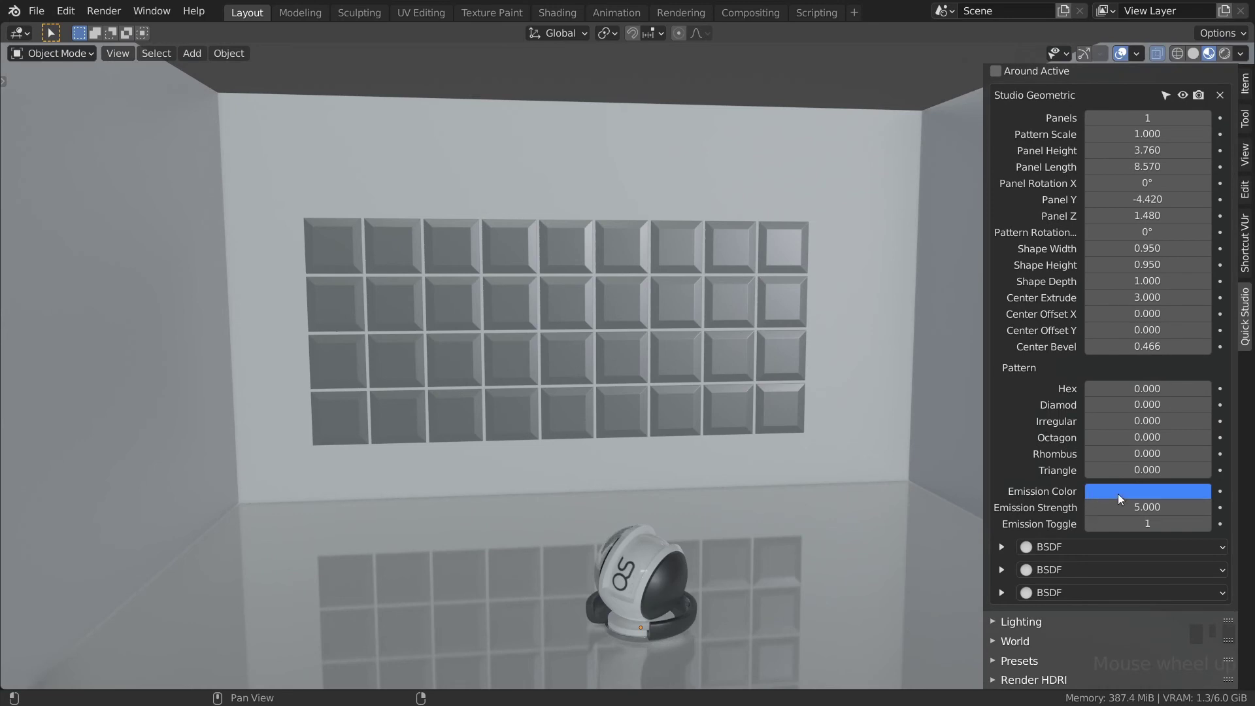
middle_click_drag(680, 400, 700, 374)
scroll(684, 437, "up", 5)
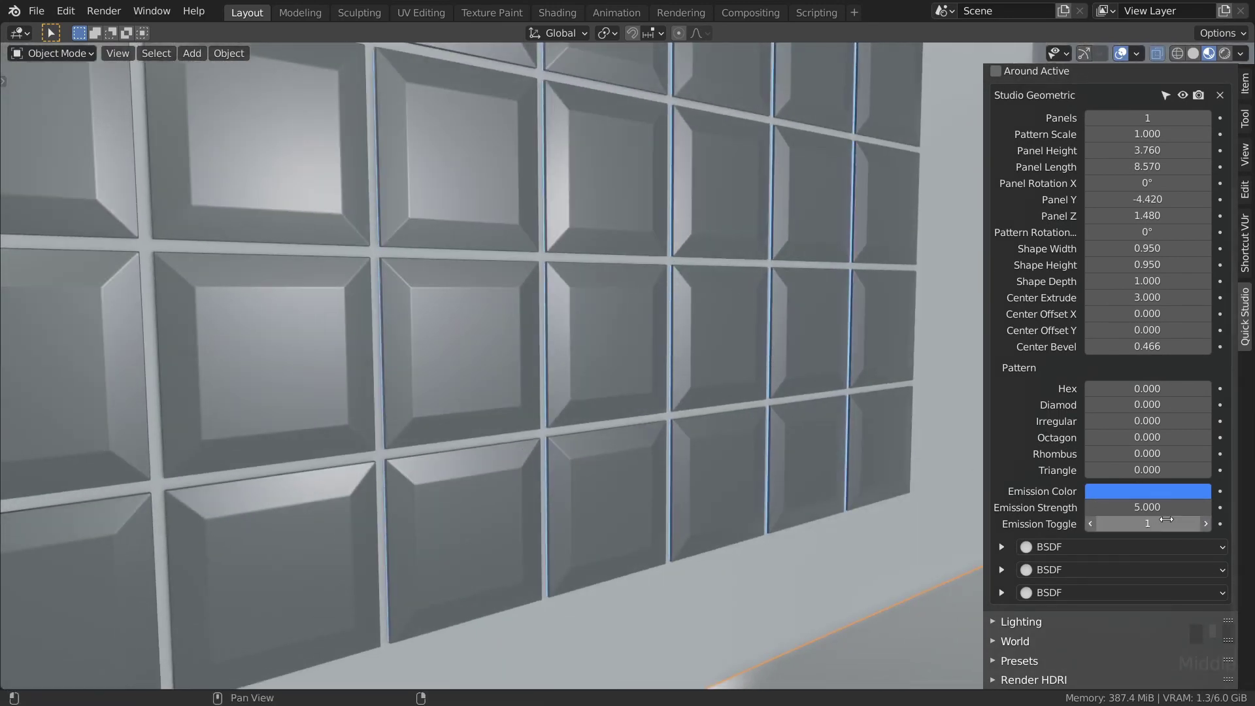
mouse_move(1144, 523)
left_mouse_down()
mouse_move(1126, 523)
mouse_move(1161, 522)
left_mouse_up()
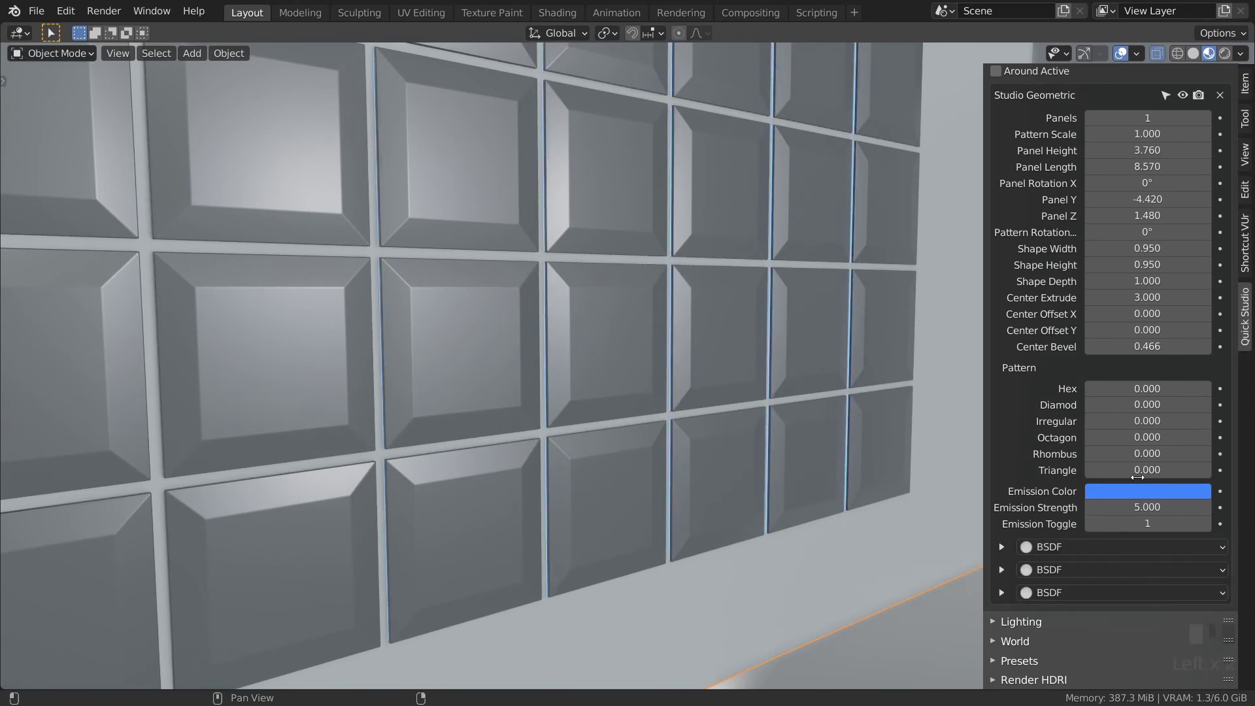
scroll(1093, 362, "up", 2)
scroll(1071, 385, "up", 2)
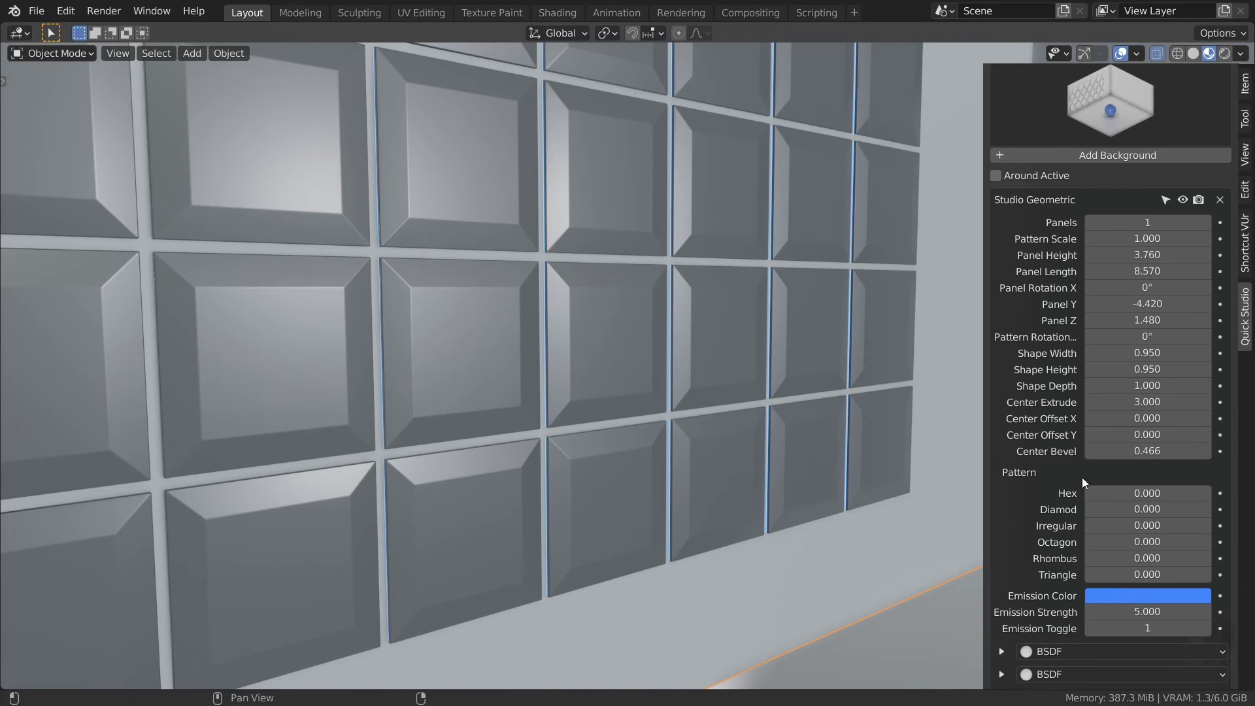
scroll(1082, 478, "down", 2)
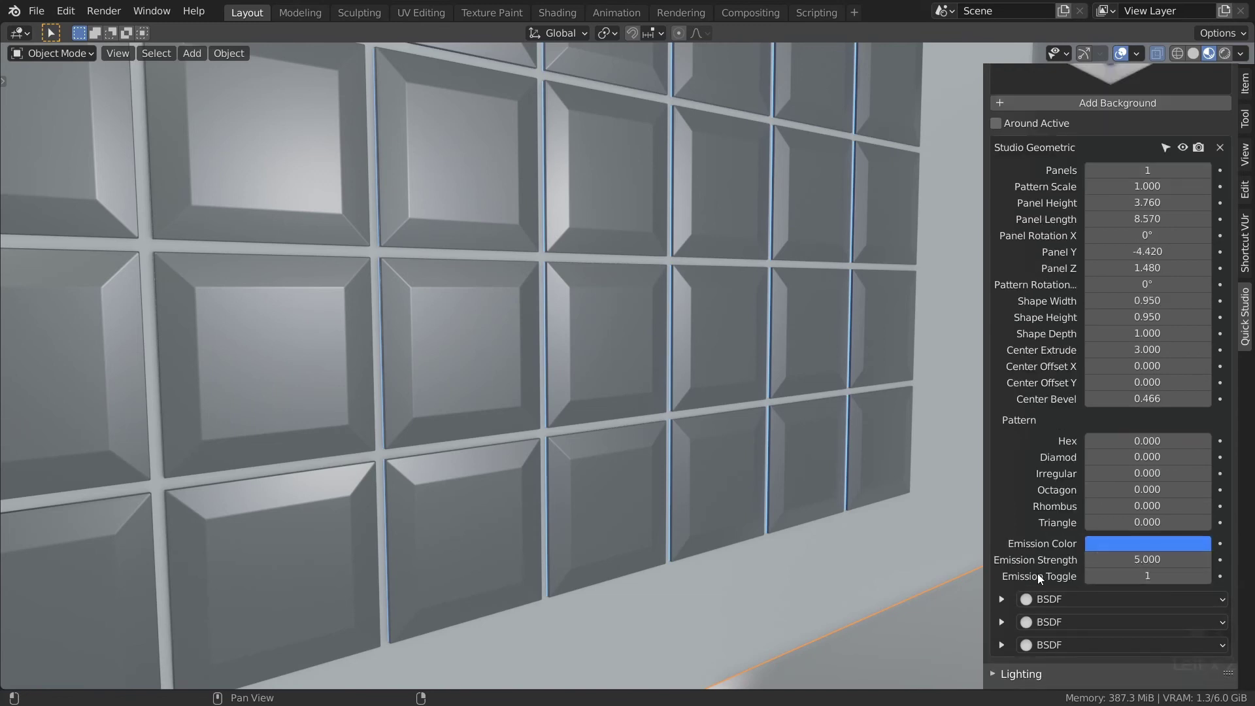
scroll(1068, 383, "up", 1)
scroll(1092, 442, "up", 3)
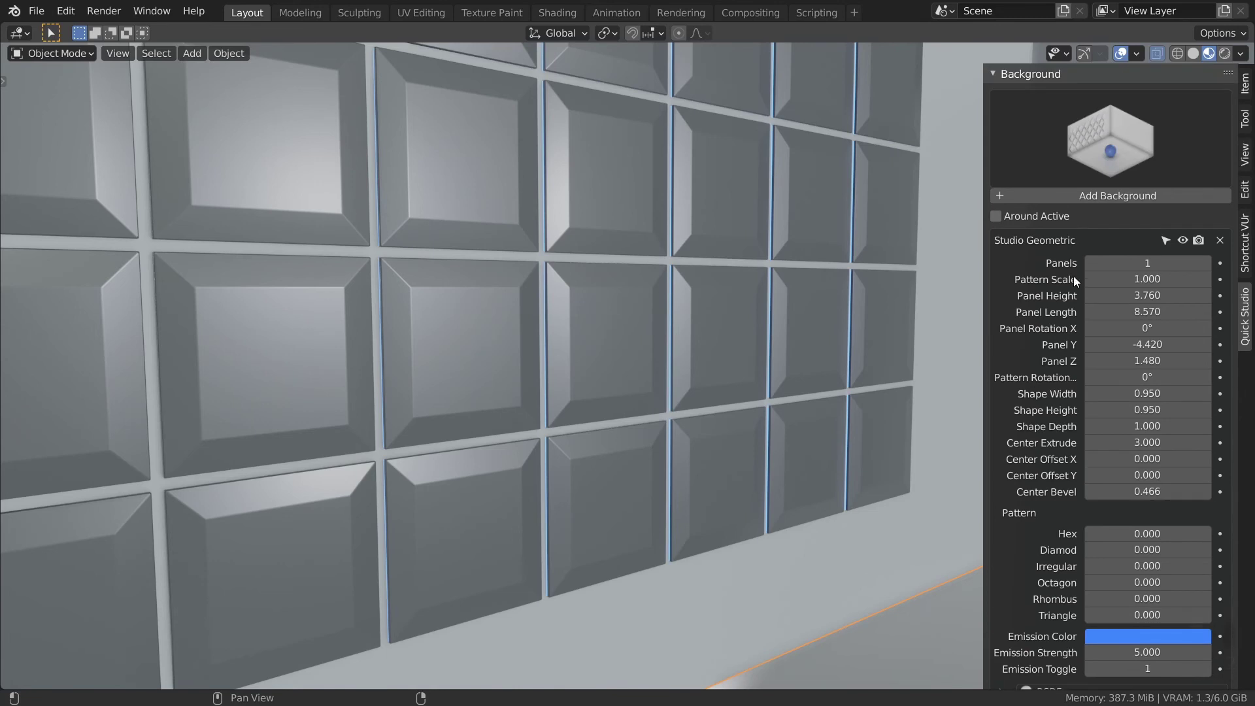
Replace the geometric background with Studio Nebula and view the whole backdrop around the shader ball
left_click(1080, 141)
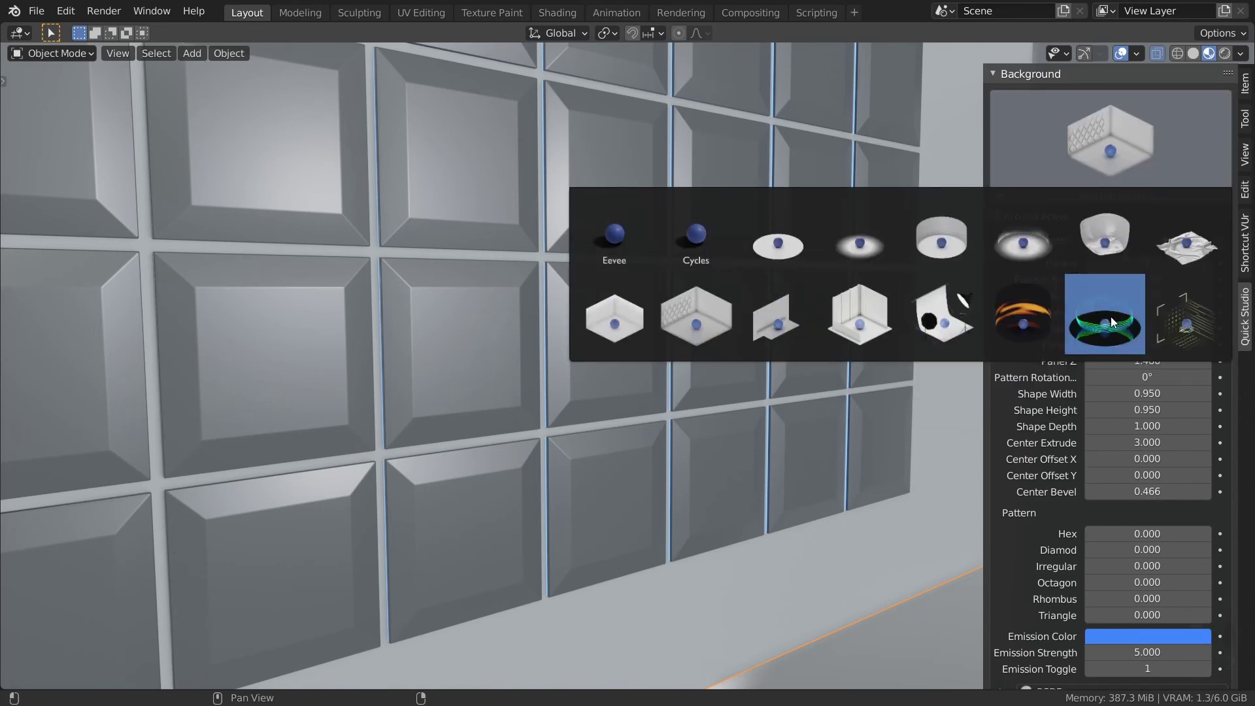
left_click(1036, 323)
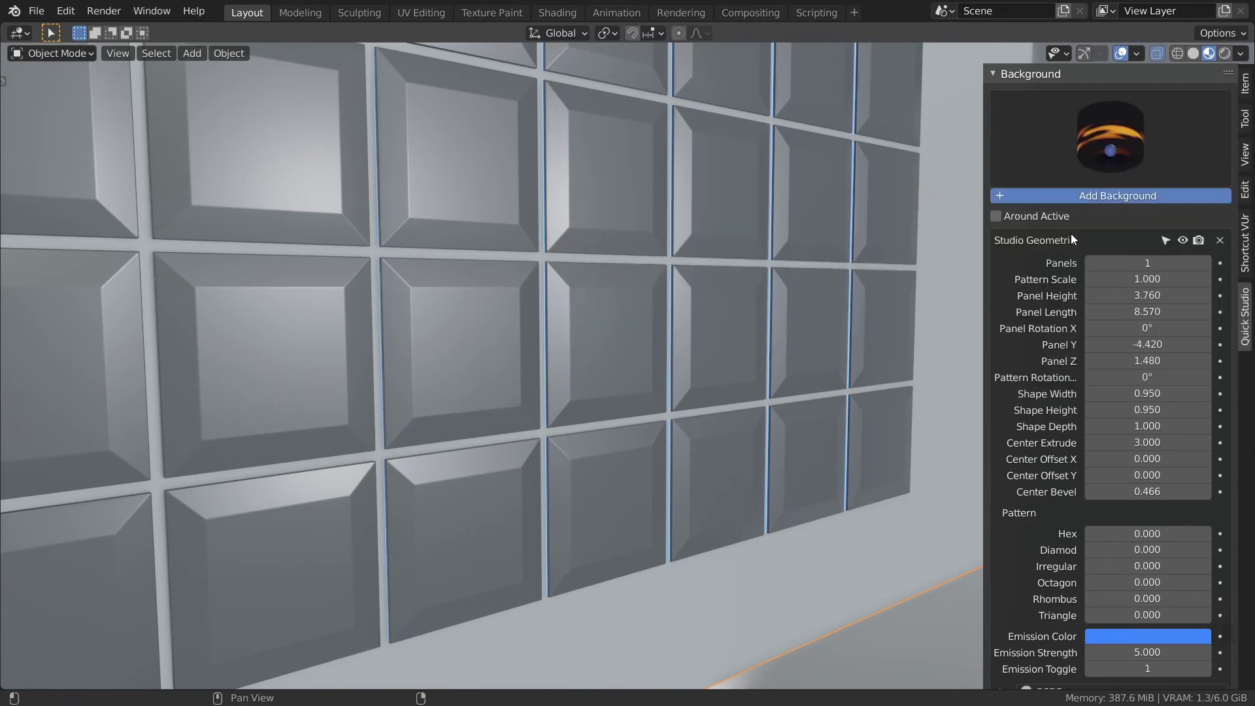
scroll(709, 364, "down", 10)
middle_click_drag(699, 389, 995, 396)
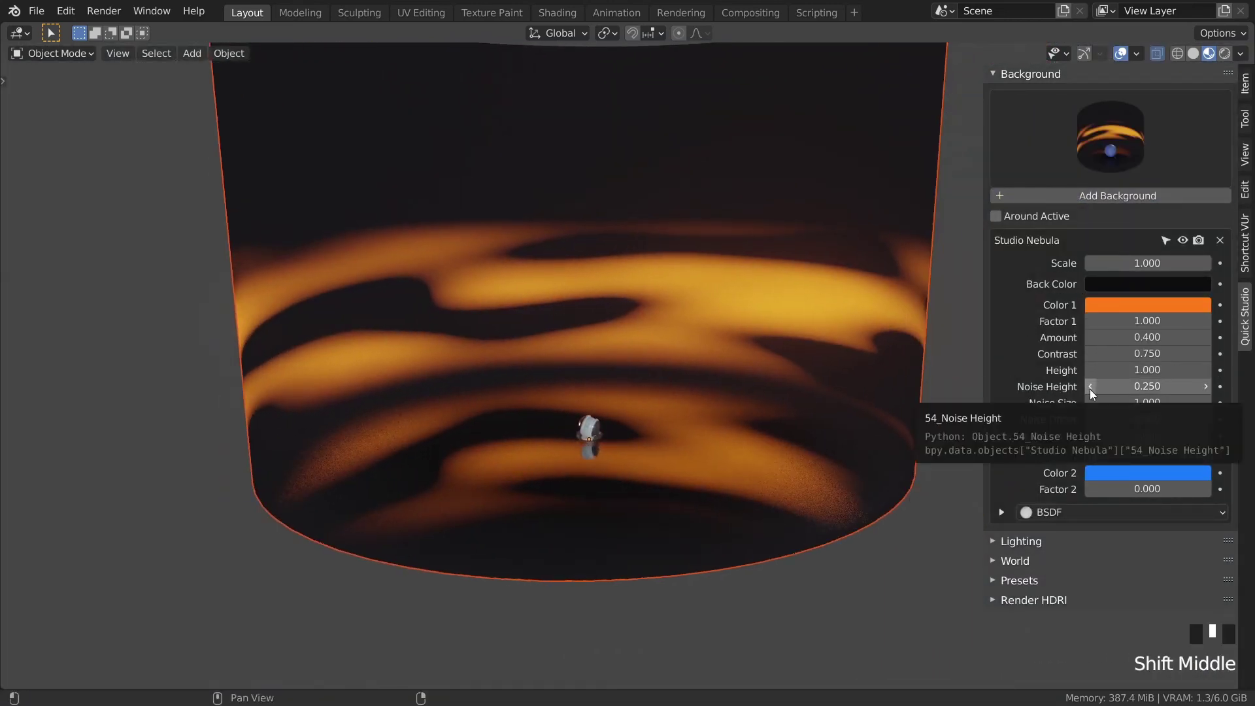
left_click(1117, 131)
left_click(1117, 131)
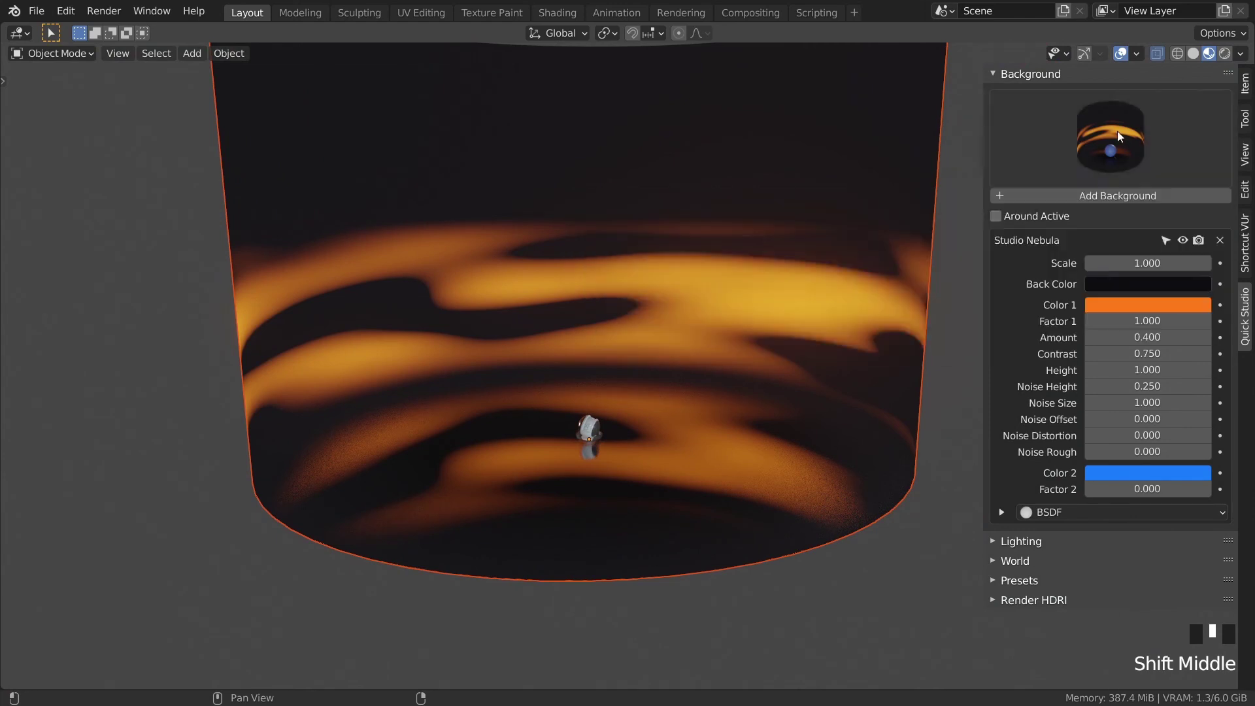
Remove the Studio Nebula background and add the Cylinder Backdrop around the shader ball
left_click(1220, 241)
scroll(633, 450, "up", 3)
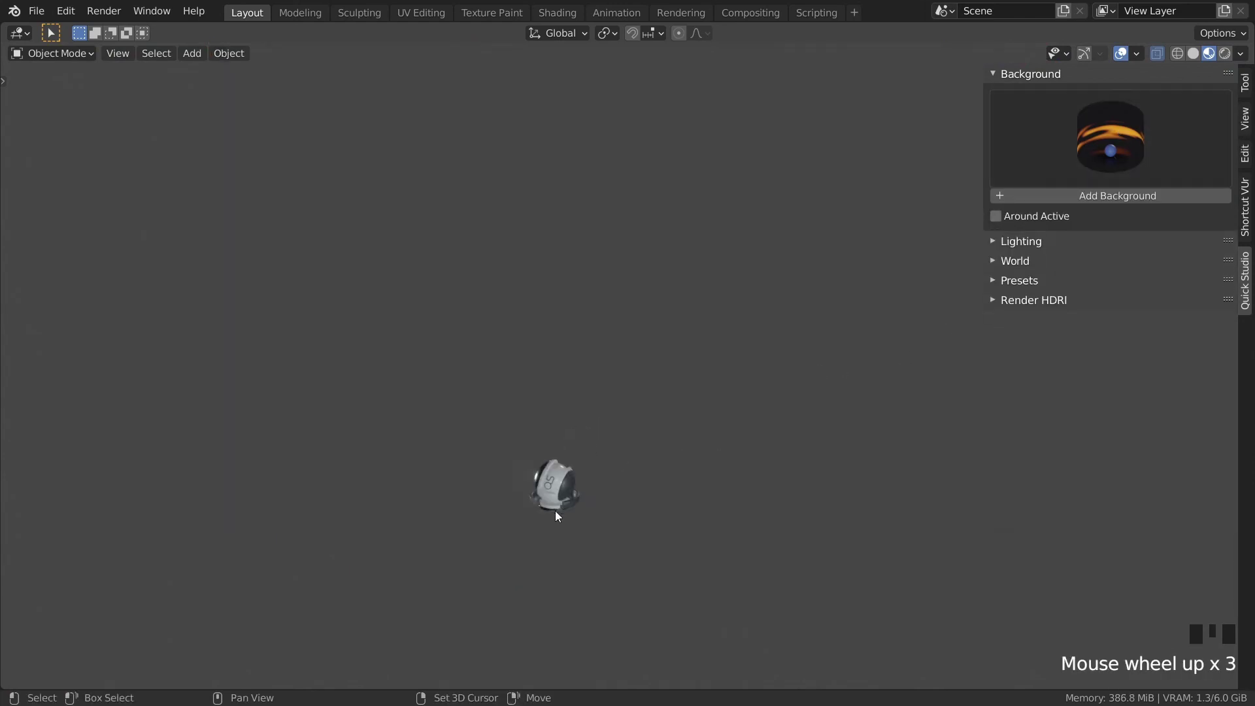
scroll(558, 506, "up", 1)
left_click(1170, 141)
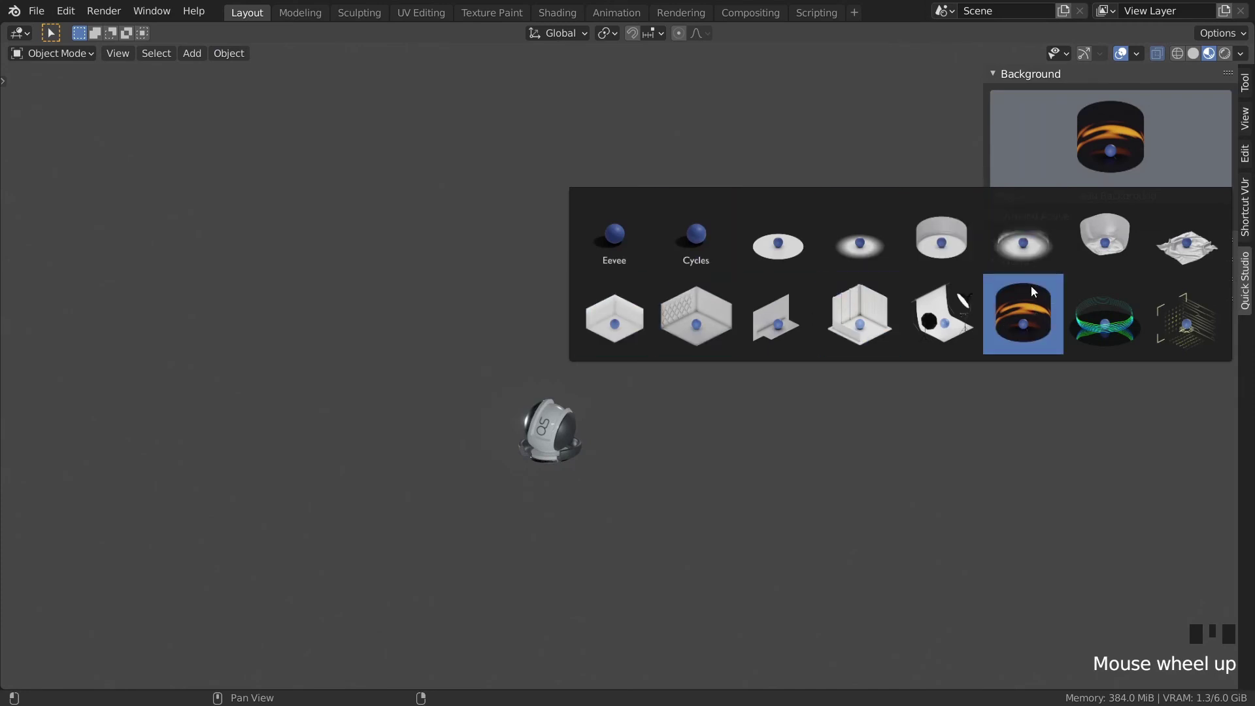
left_click(948, 240)
left_click(1043, 200)
scroll(723, 443, "down", 2)
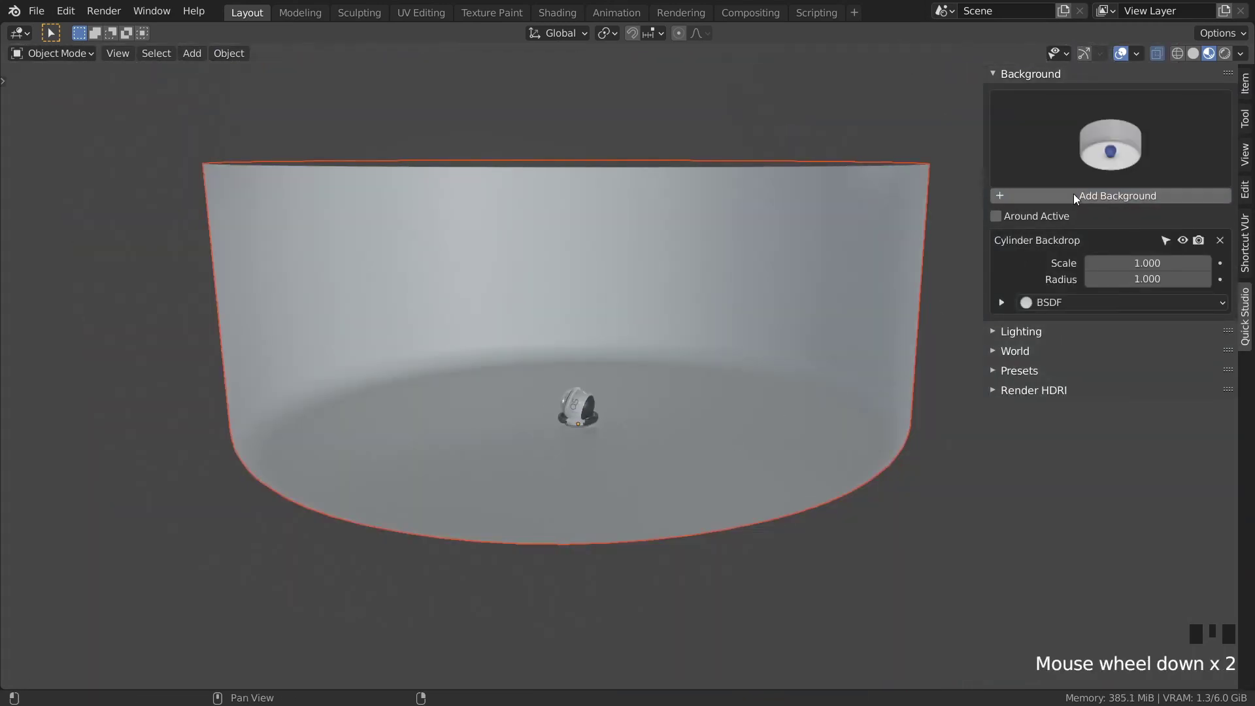
Replace the Cylinder Backdrop directly with the Studio Nebula background
left_click(1077, 169)
left_click(1022, 319)
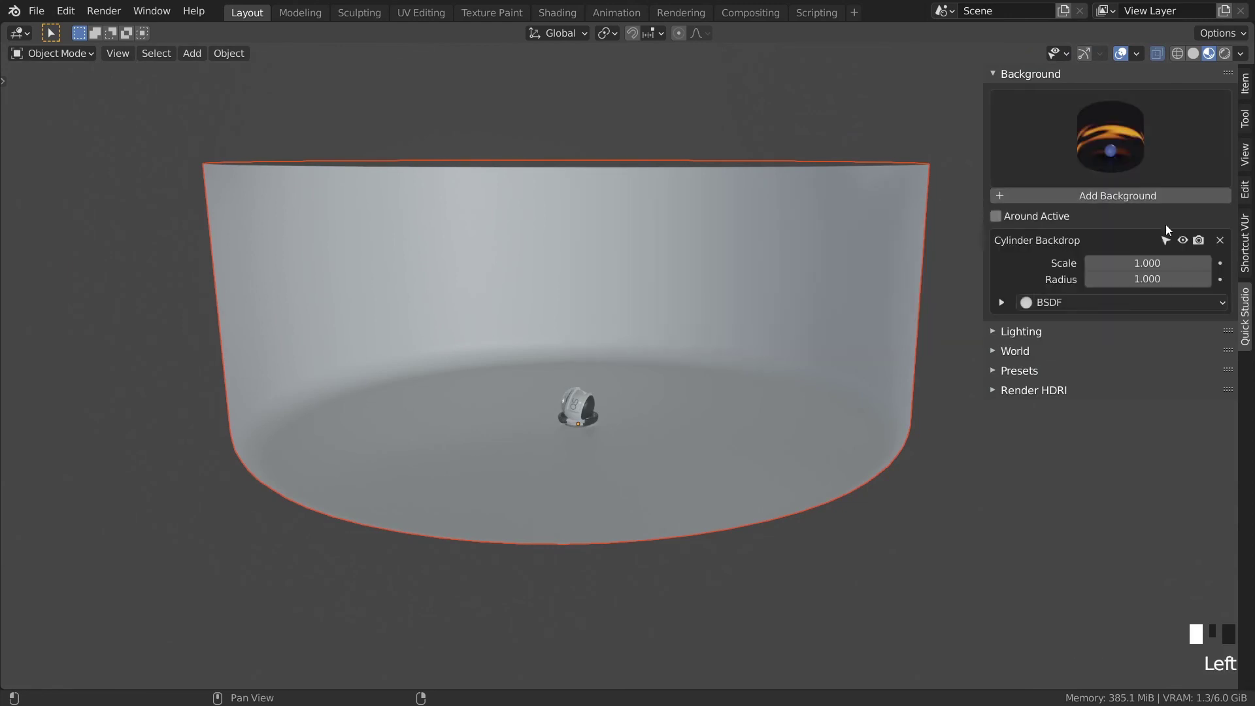
left_click(1098, 196)
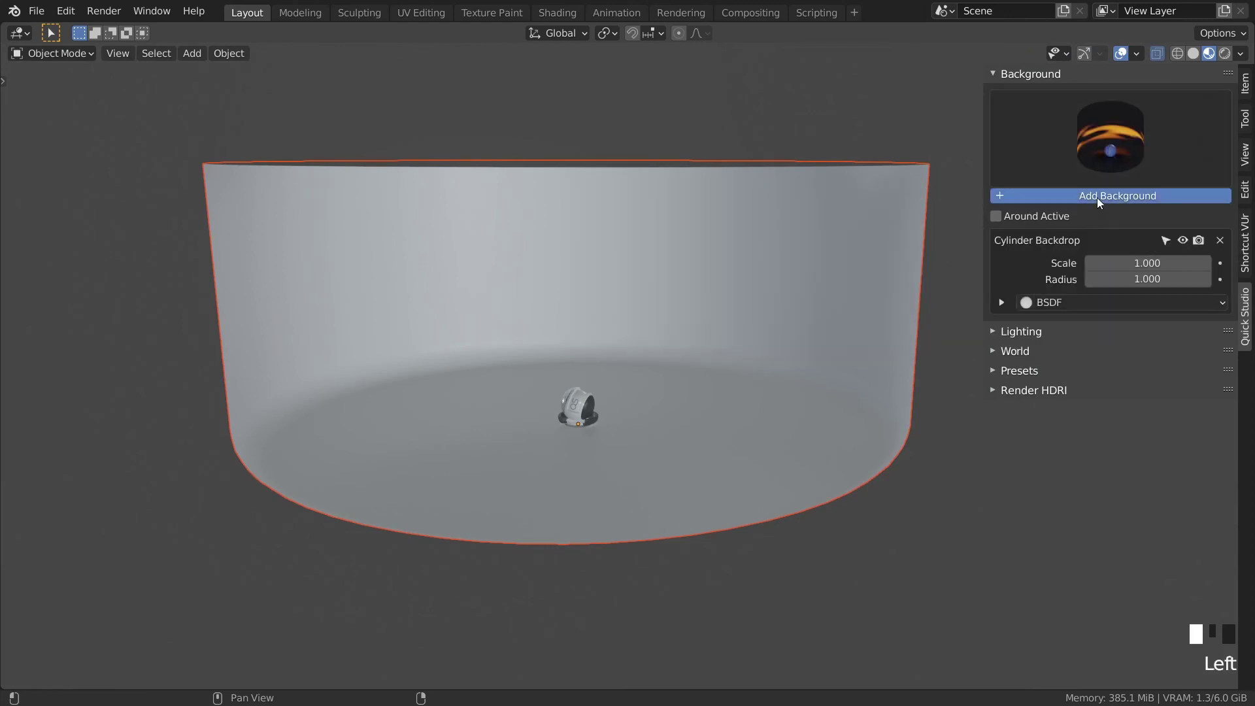
scroll(695, 387, "down", 2)
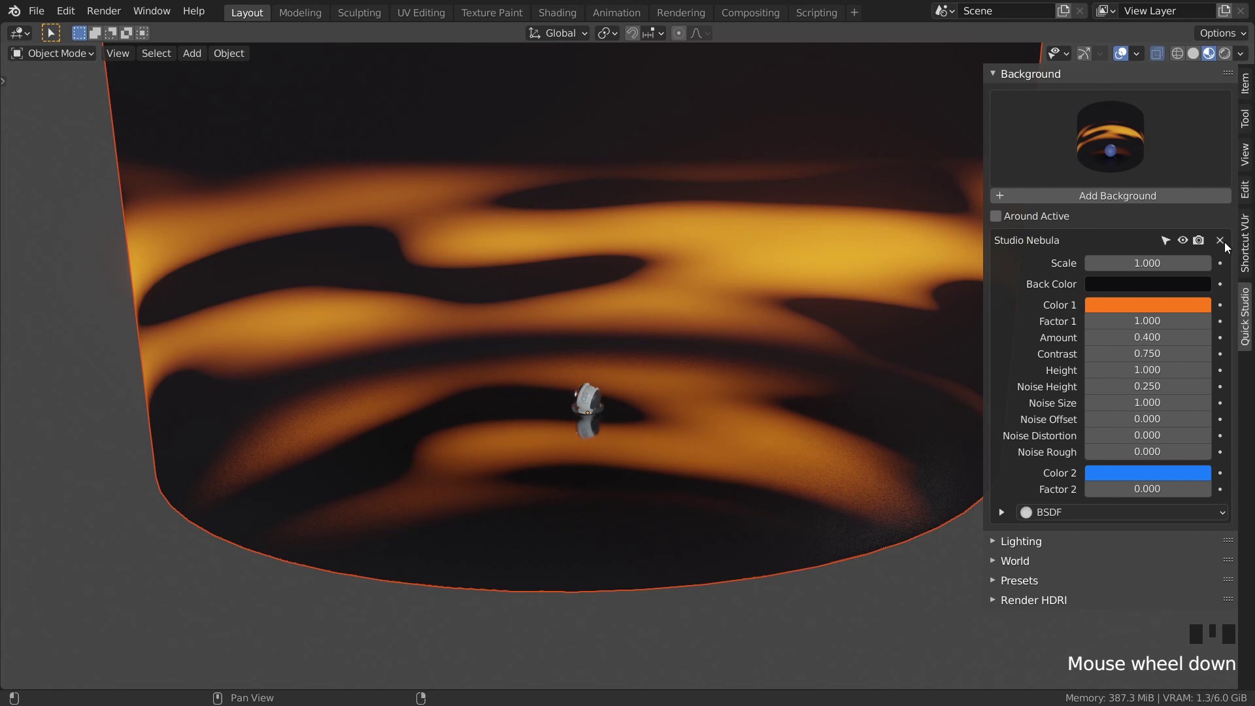
Toggle the Studio Nebula background's visibility off and back on
left_click(1190, 241)
left_click(1201, 241)
left_click(1190, 240)
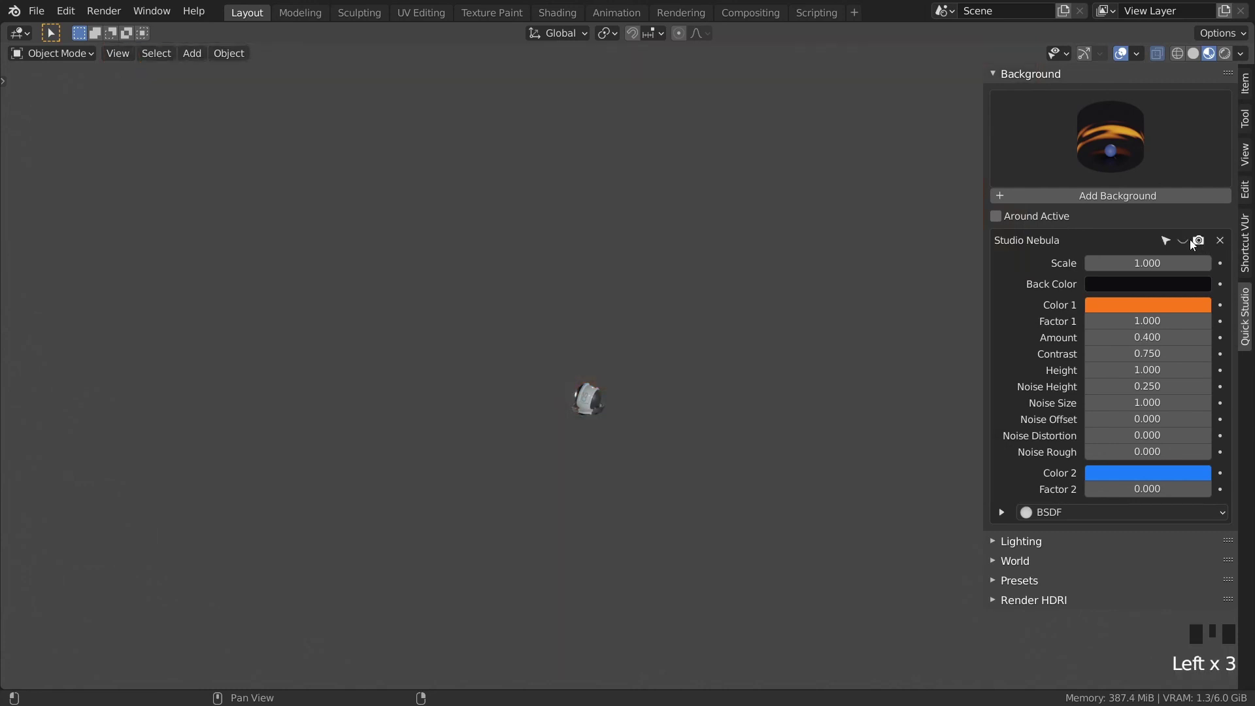
left_click(1177, 244)
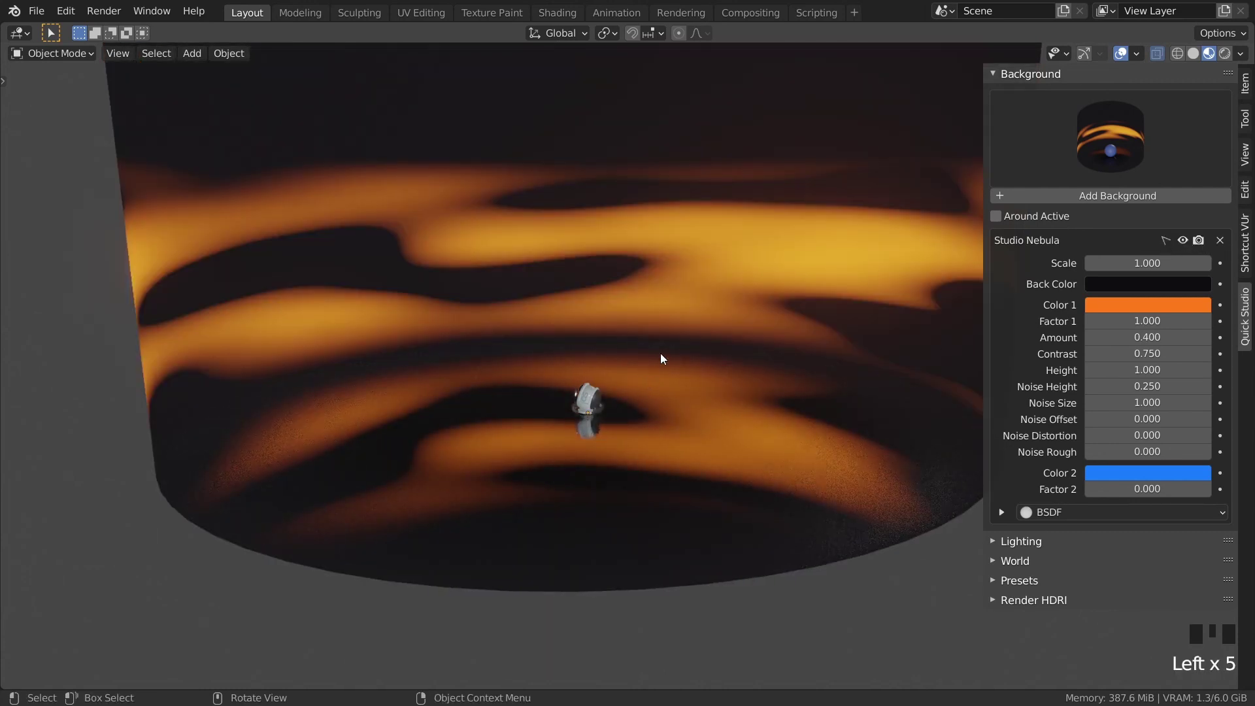
Toggle the Studio Nebula background's selectability off and on, leave it selectable, and view the backdrop from around
left_click(1167, 240)
left_click(1166, 240)
left_click(1167, 240)
left_click(1167, 240)
left_click(1166, 240)
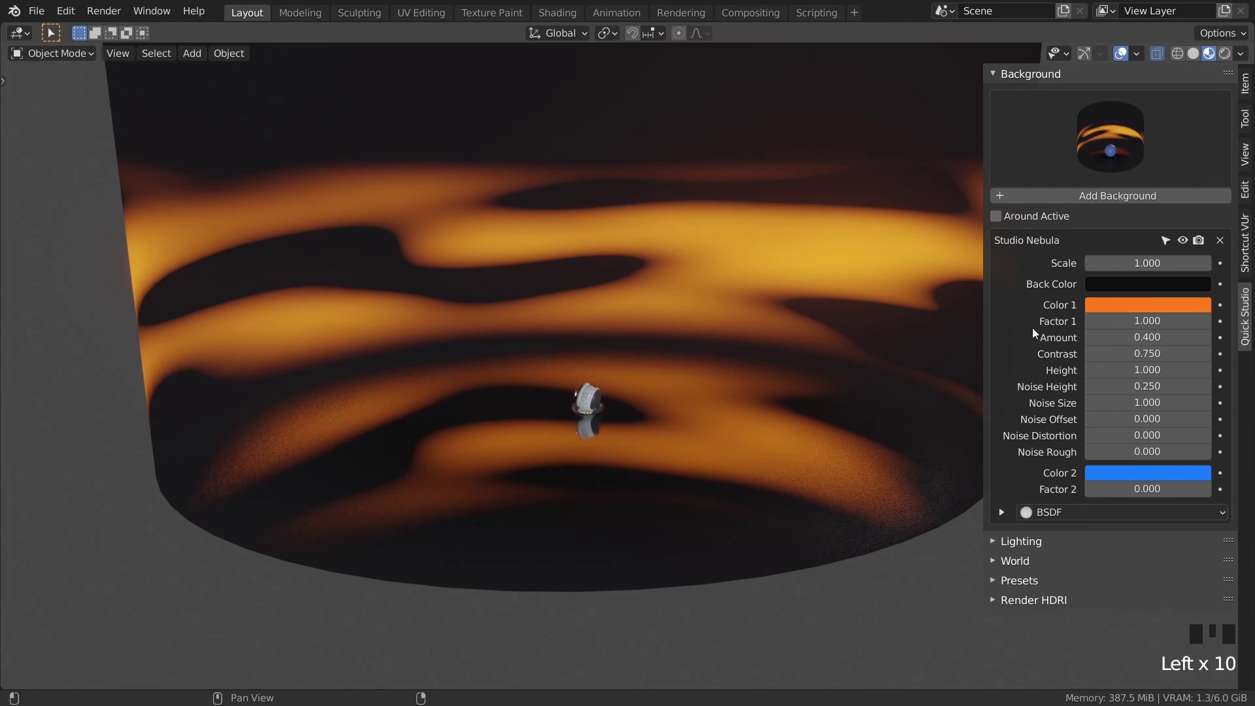
scroll(524, 412, "down", 3)
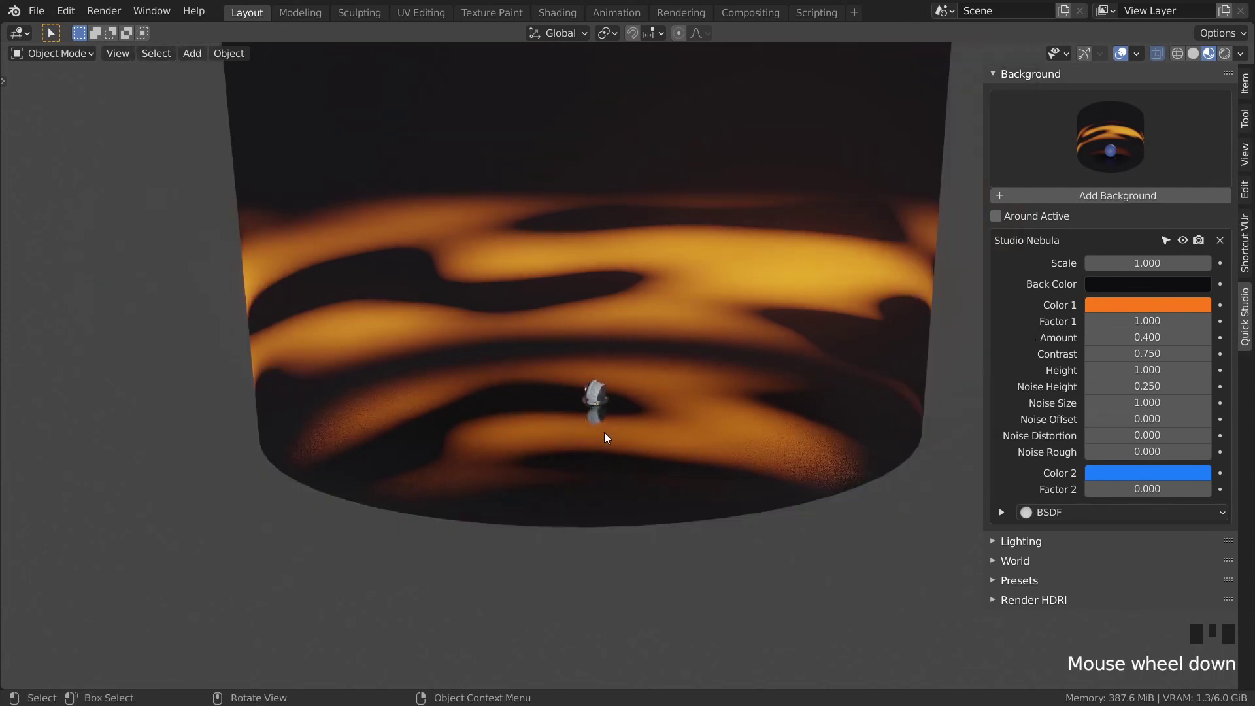
middle_click_drag(605, 432, 743, 451)
middle_click_drag(925, 373, 790, 429)
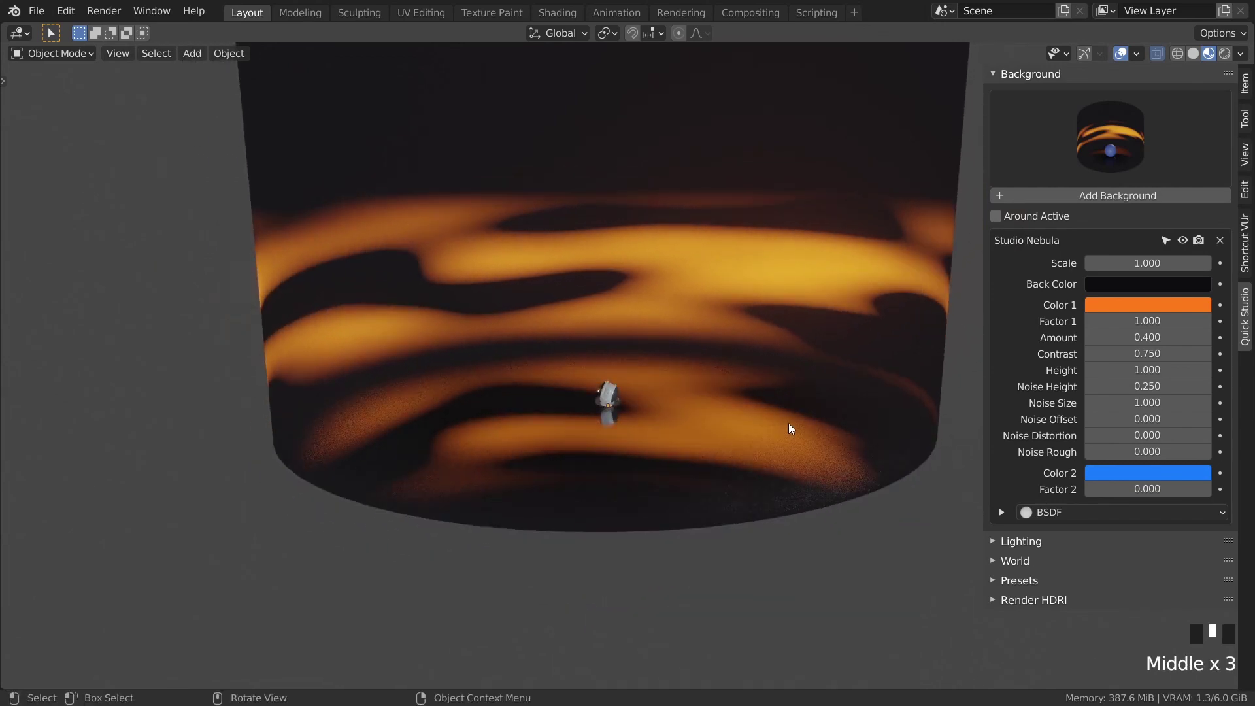